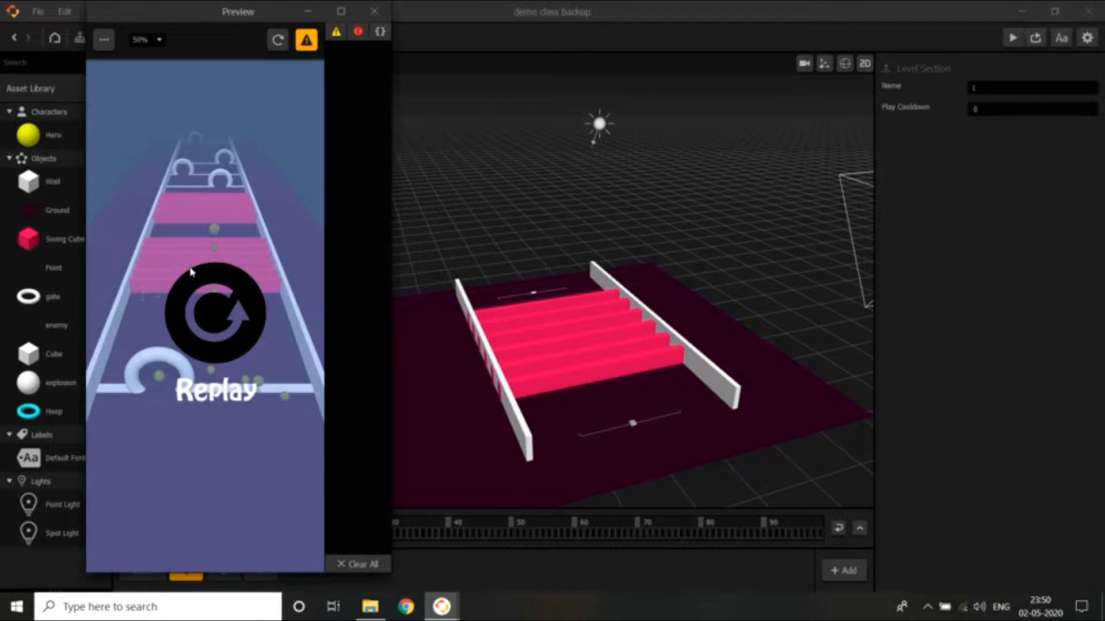
Close the game preview and examine the track layout of the Start level section
click(375, 11)
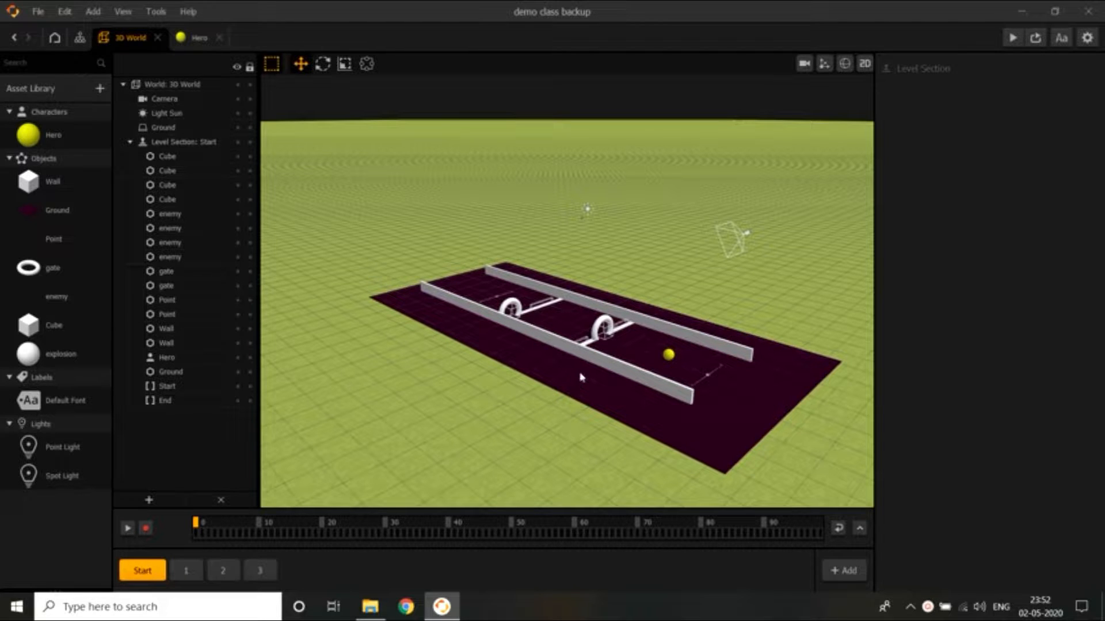
scroll(575, 373, down, 3)
scroll(577, 374, up, 4)
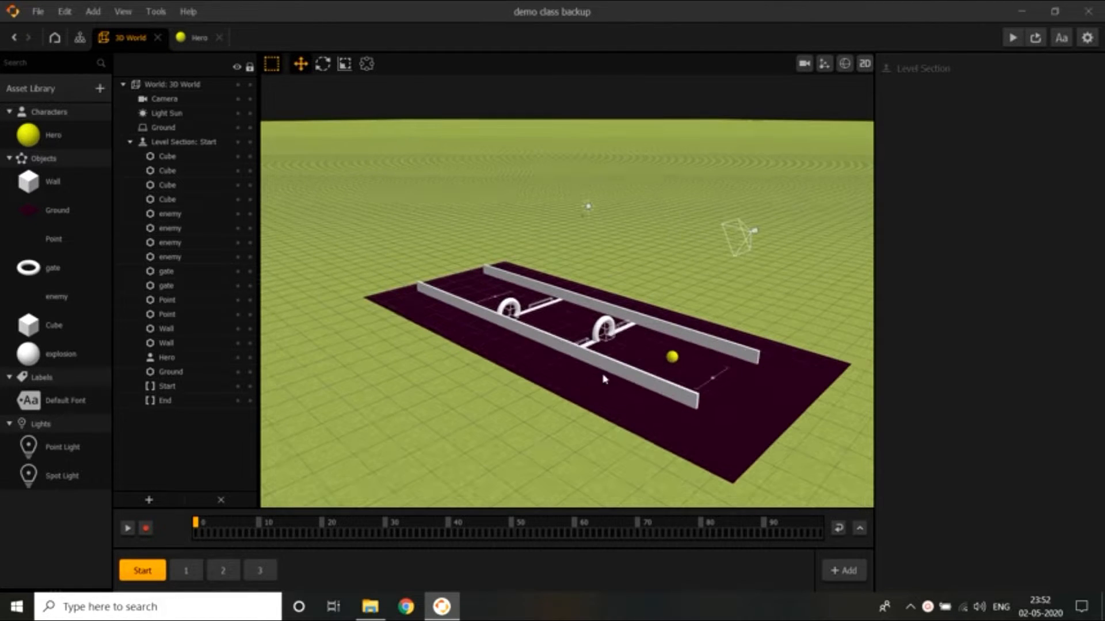
mouse_move(602, 375)
right_down()
mouse_move(555, 384)
mouse_move(614, 384)
mouse_move(601, 374)
right_up()
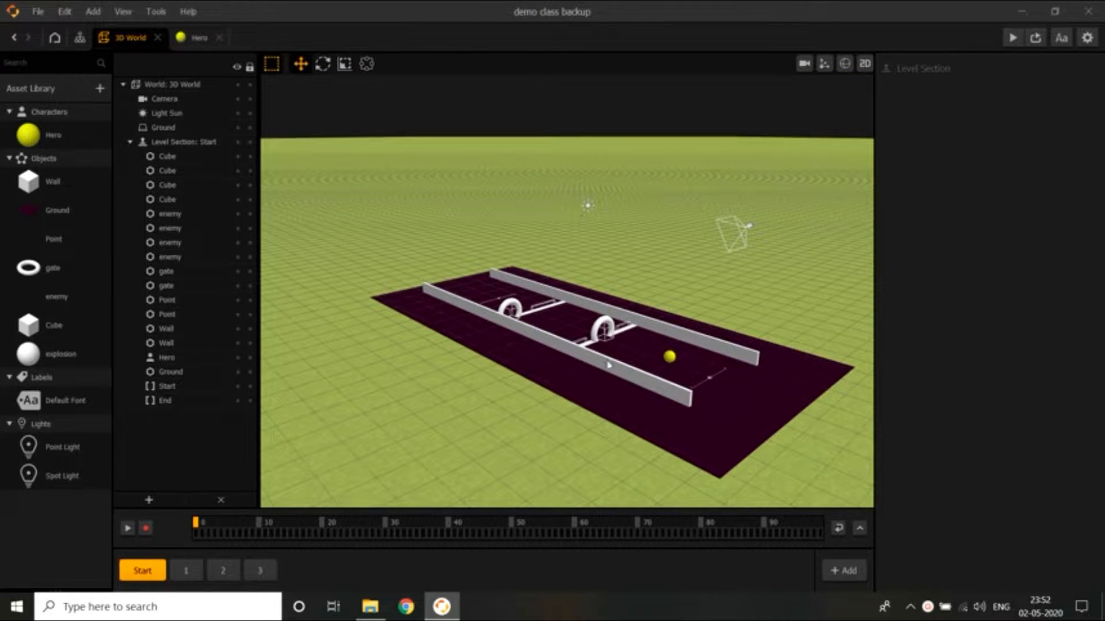
scroll(608, 364, up, 3)
scroll(616, 380, down, 2)
mouse_move(674, 391)
right_down()
mouse_move(632, 387)
mouse_move(666, 389)
mouse_move(632, 399)
mouse_move(684, 399)
mouse_move(674, 397)
right_up()
scroll(666, 389, up, 3)
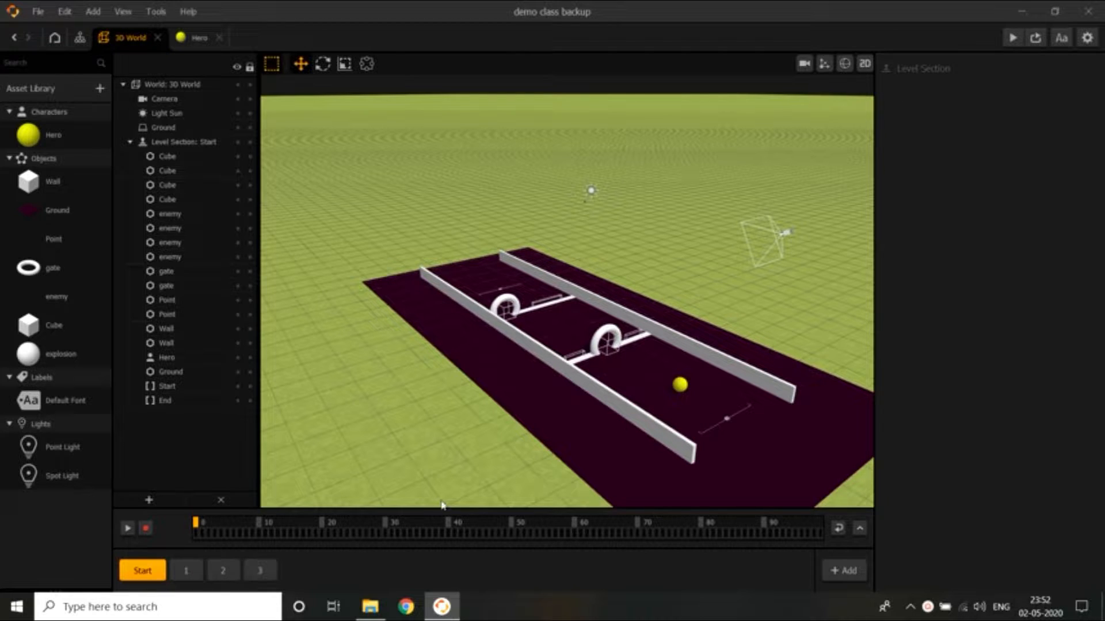
Examine the layouts of level sections 1, 3 and 2, ending on section 2
click(190, 570)
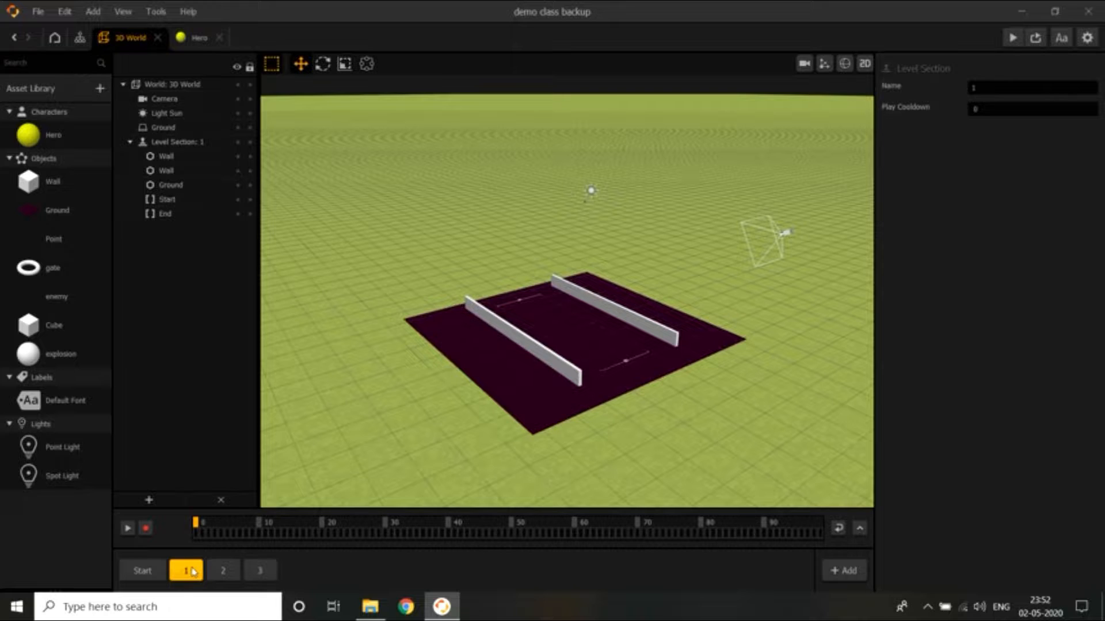
click(260, 571)
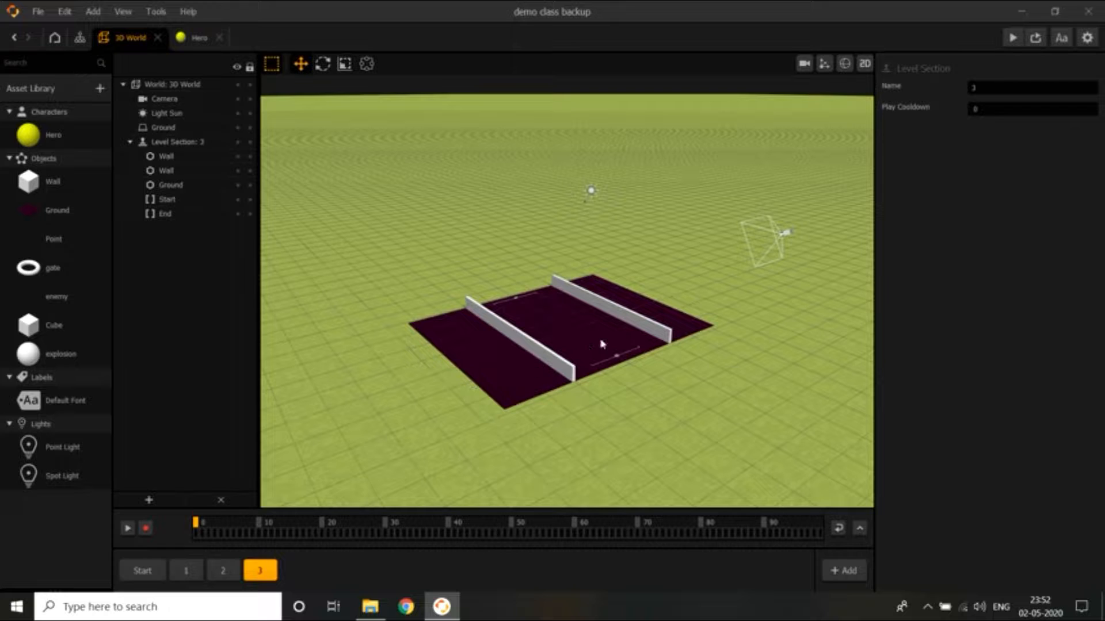
click(186, 571)
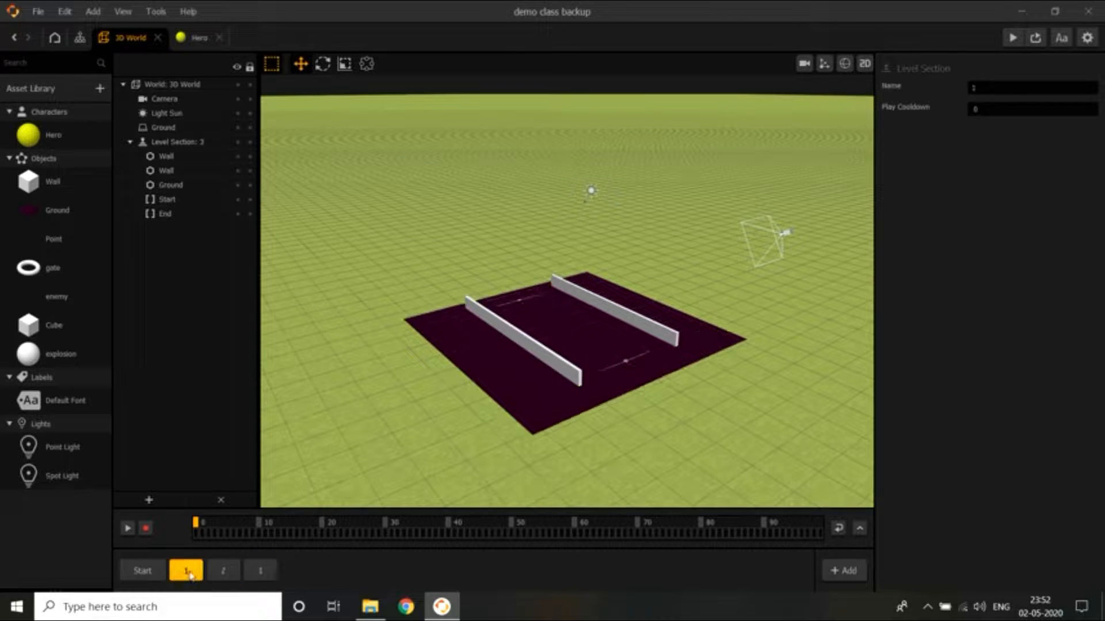
click(226, 573)
scroll(587, 396, down, 2)
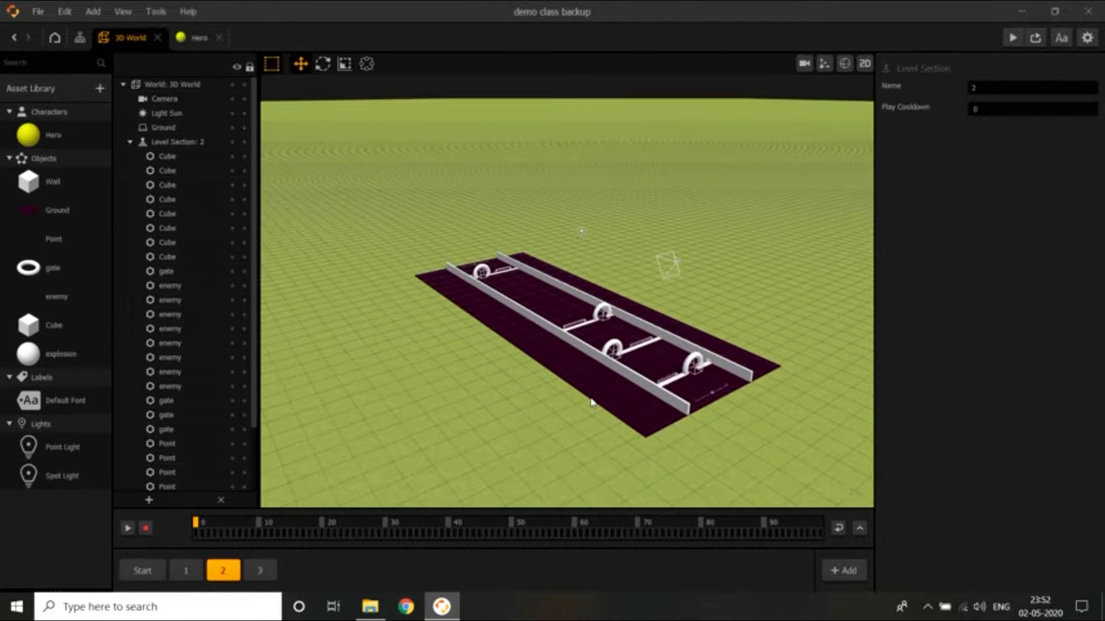
scroll(593, 403, up, 1)
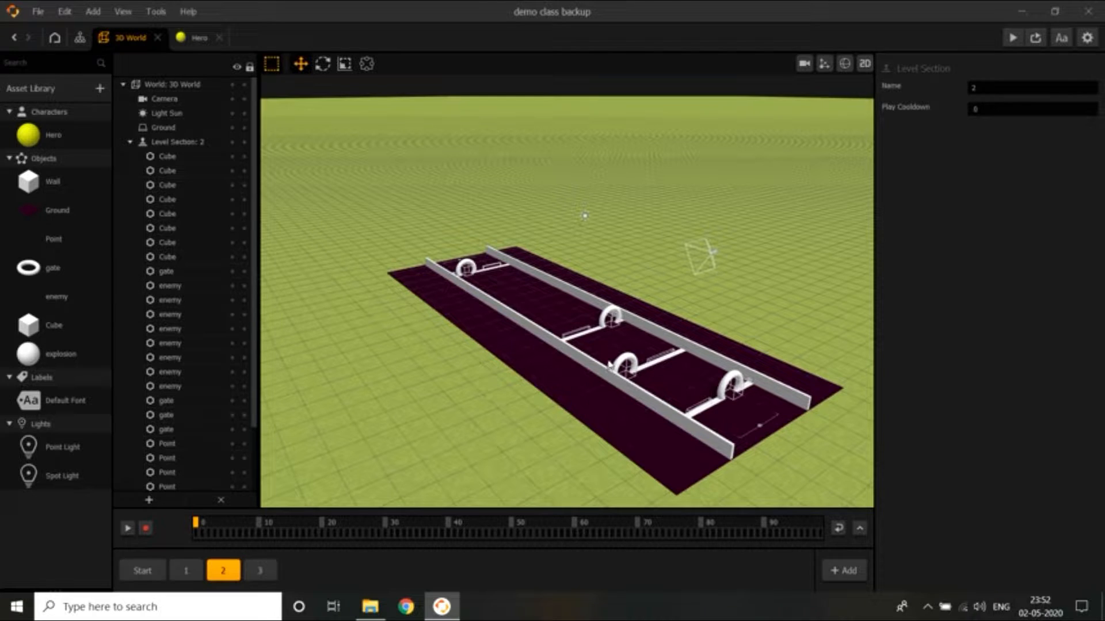
scroll(472, 452, down, 1)
scroll(452, 461, up, 1)
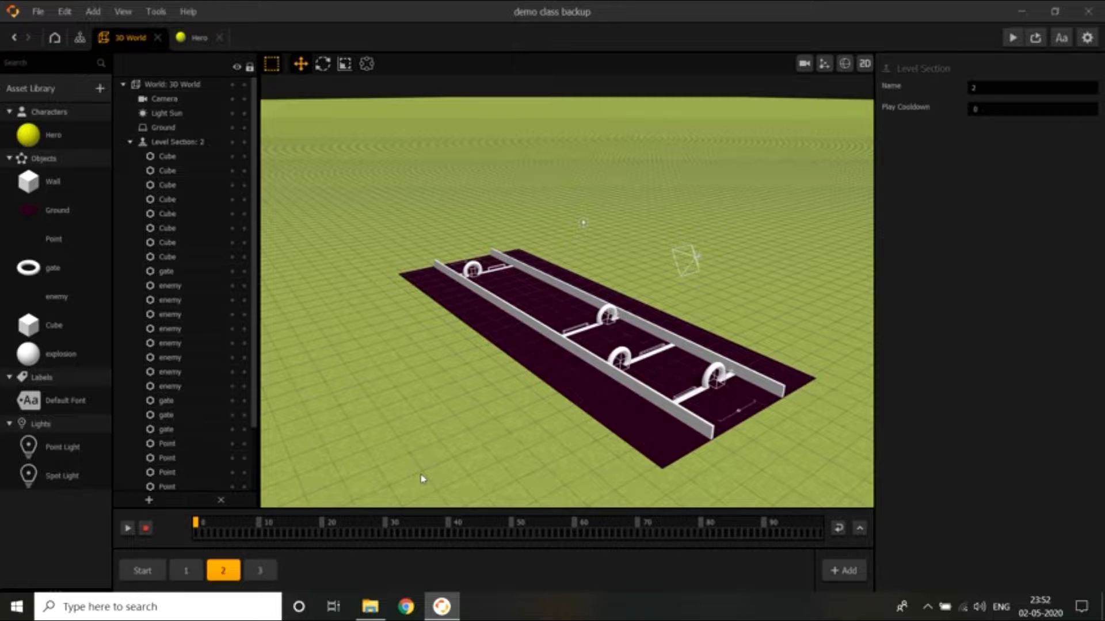
Duplicate level section 2 and name the copy 2.1
key(ctrl+d)
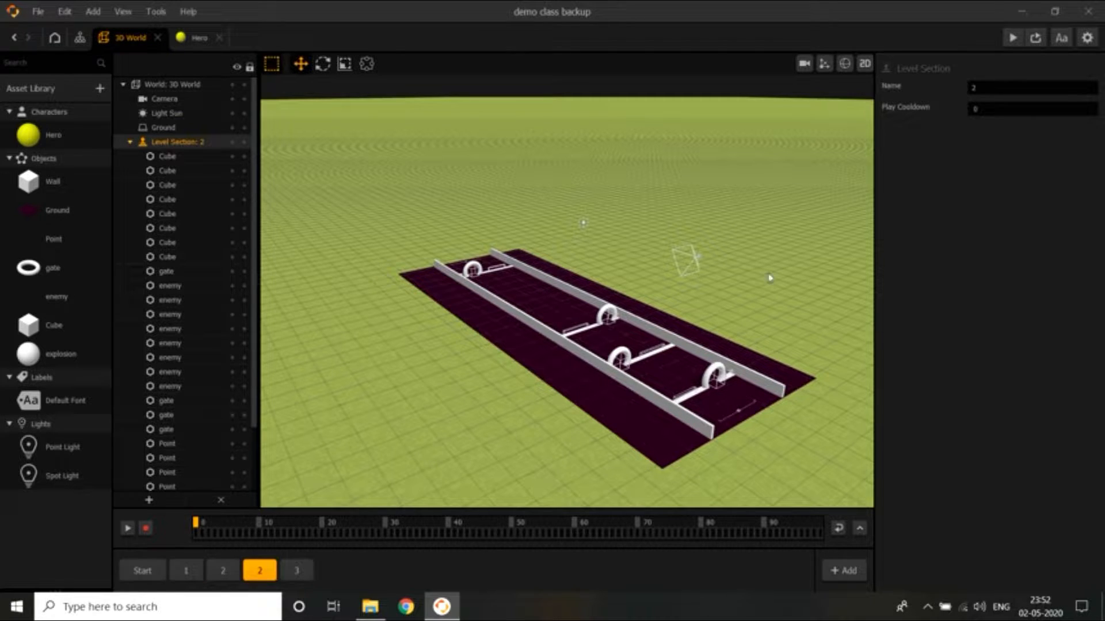
click(988, 87)
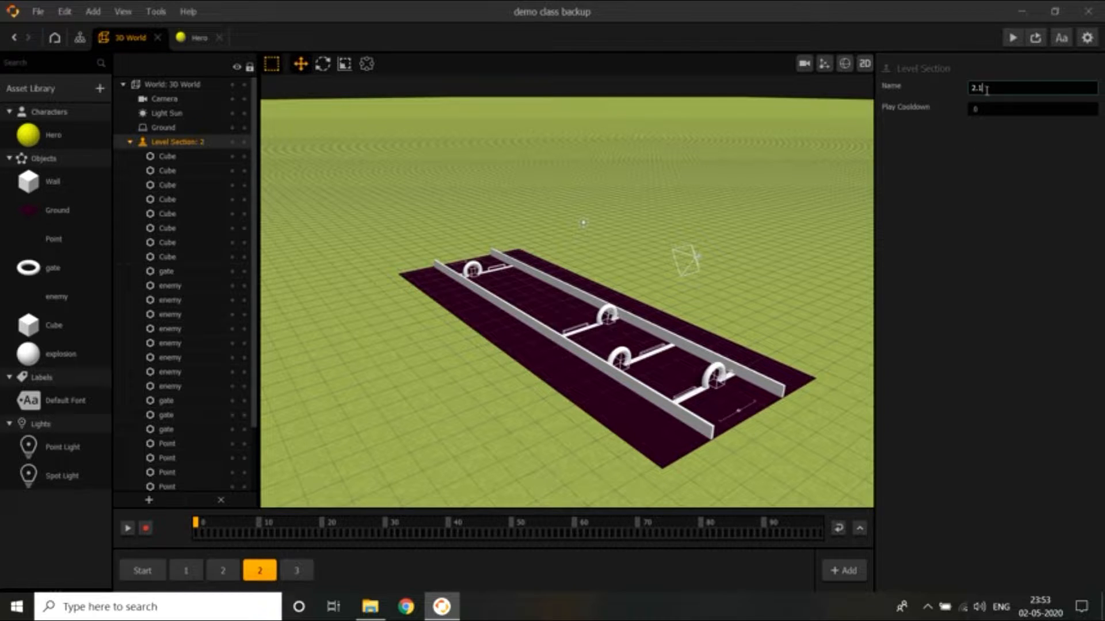
key(Return)
Delete an enemy, two cubes, the gate and the point from the barrier row at the far end of section 2.1
click(449, 417)
right_drag(510, 382, 556, 433)
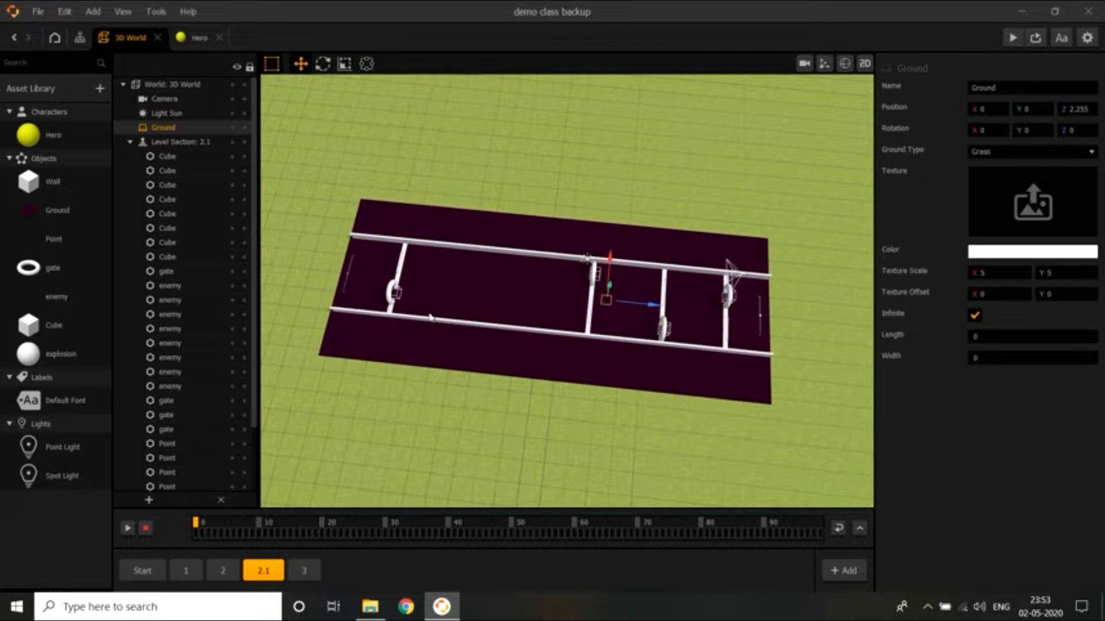
click(403, 266)
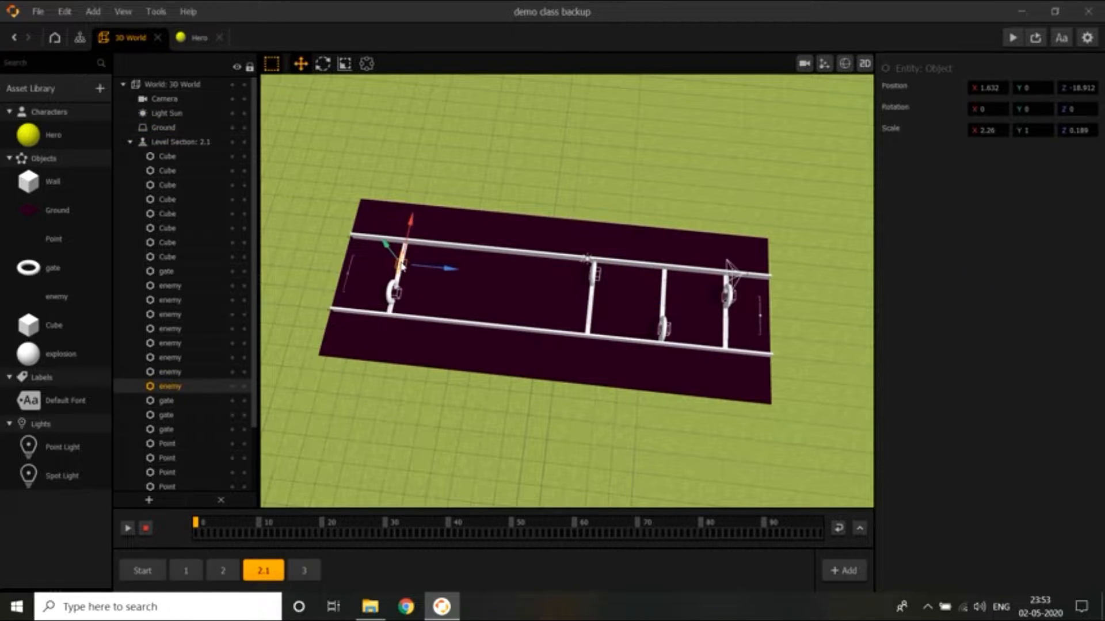
key(Delete)
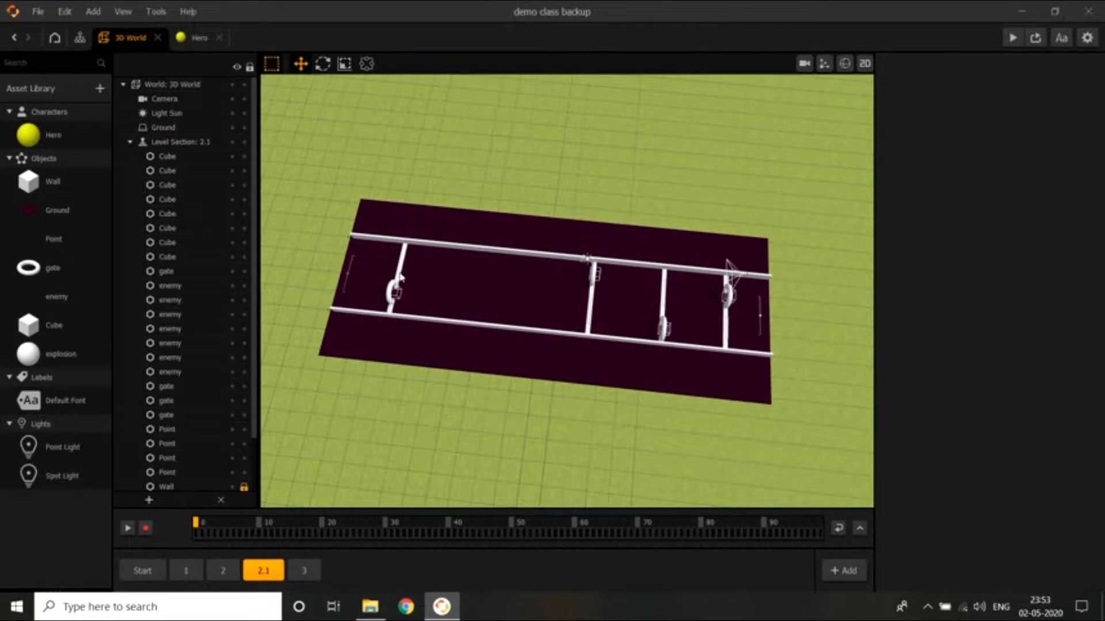
click(401, 278)
key(Delete)
click(398, 287)
key(Delete)
click(396, 297)
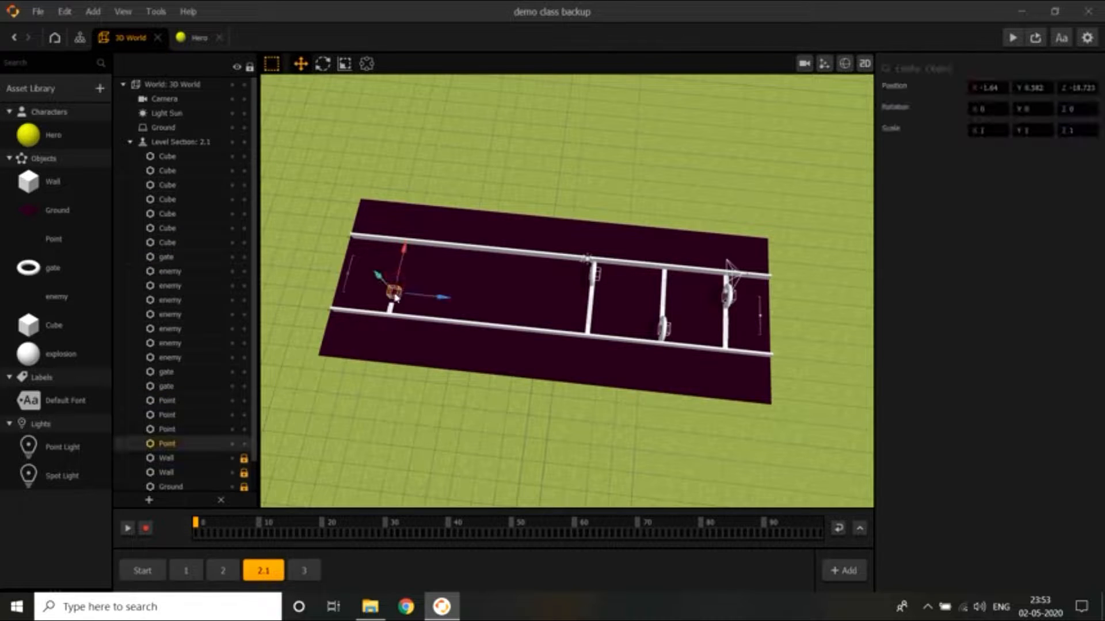
key(Delete)
click(394, 304)
key(Delete)
Delete the gate, point and an enemy from the next barrier row, and discard level section 2.1
click(593, 273)
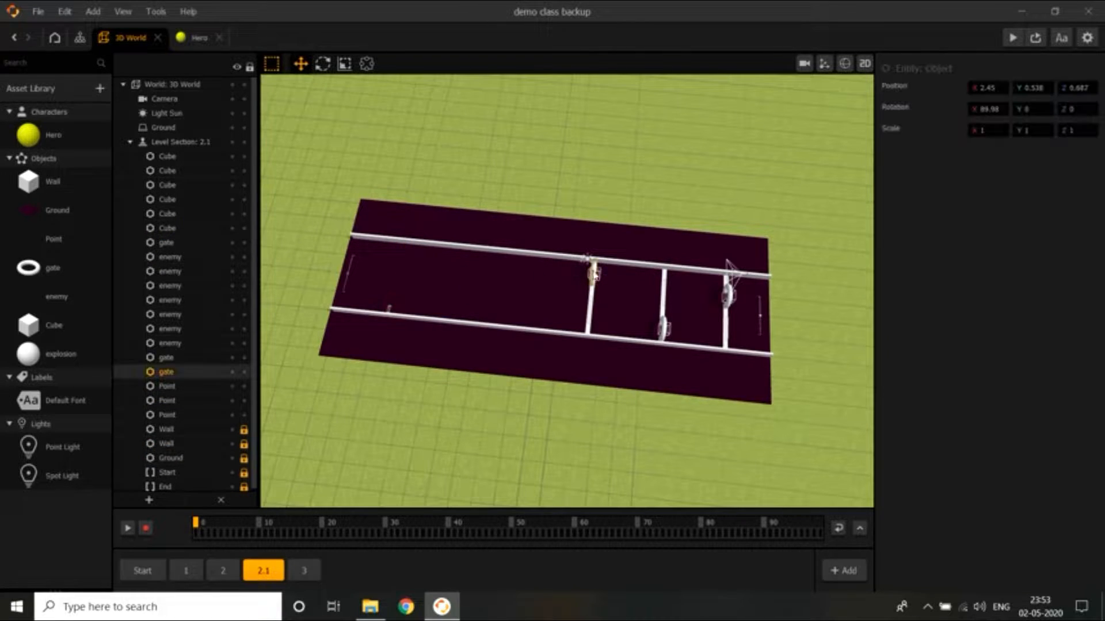
key(Delete)
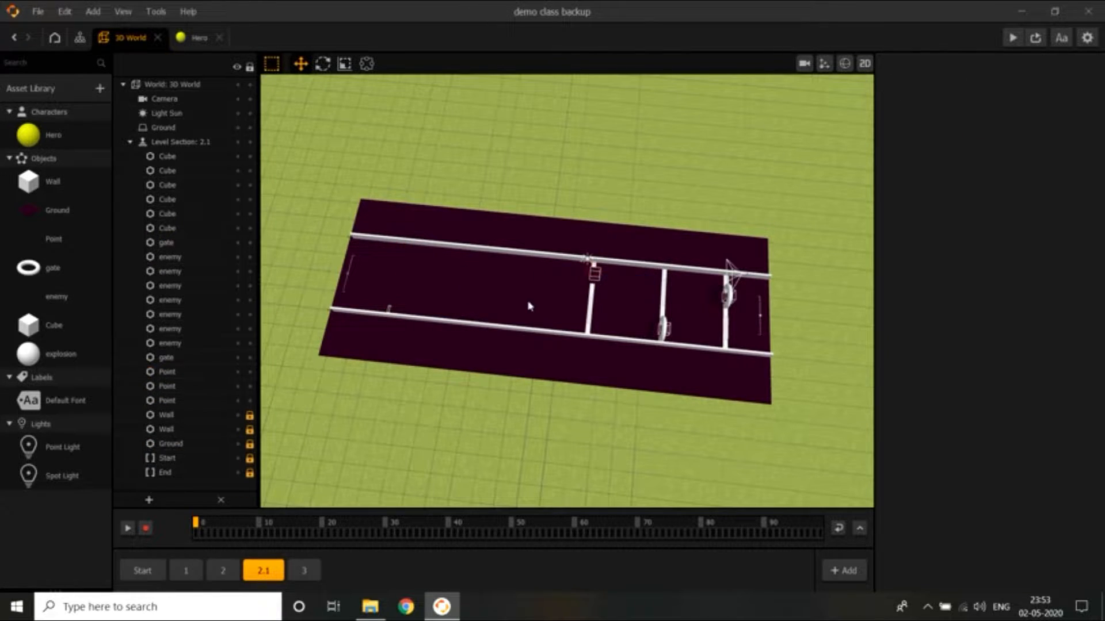
click(599, 276)
key(Delete)
click(594, 268)
key(Delete)
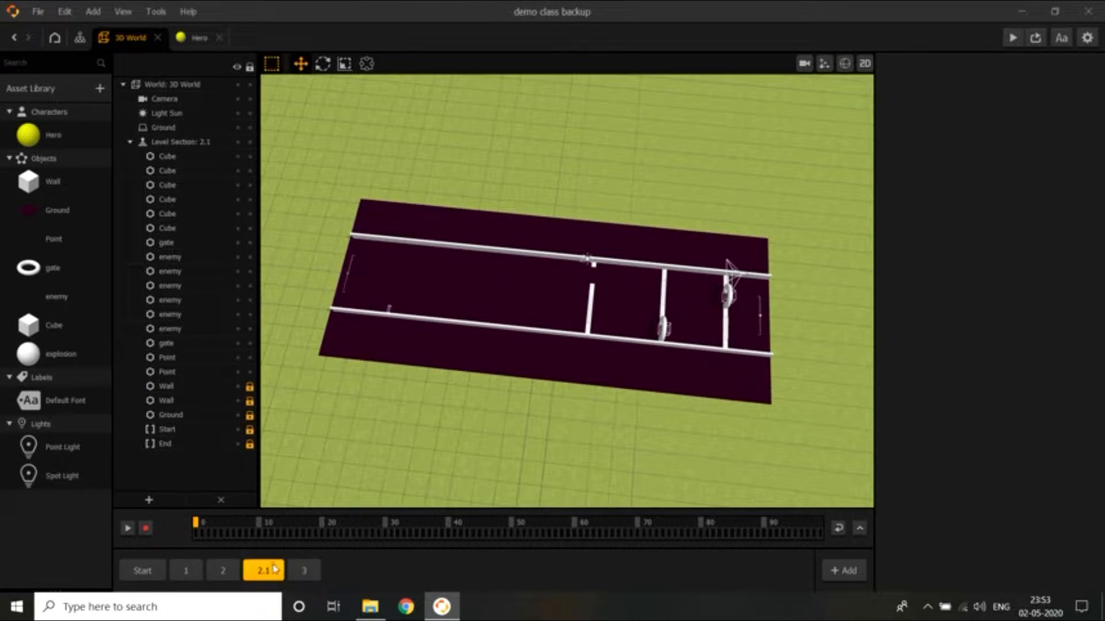
key(Delete)
key(Return)
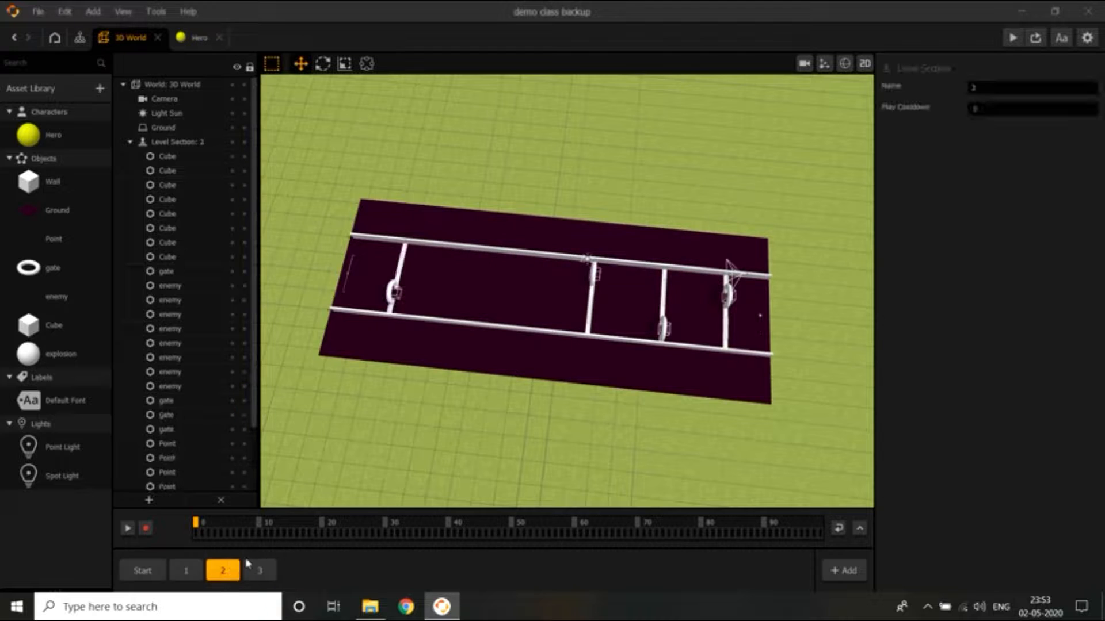
Open level section 1 for editing, with its ground and two walls in view
click(187, 570)
scroll(327, 452, down, 3)
click(186, 569)
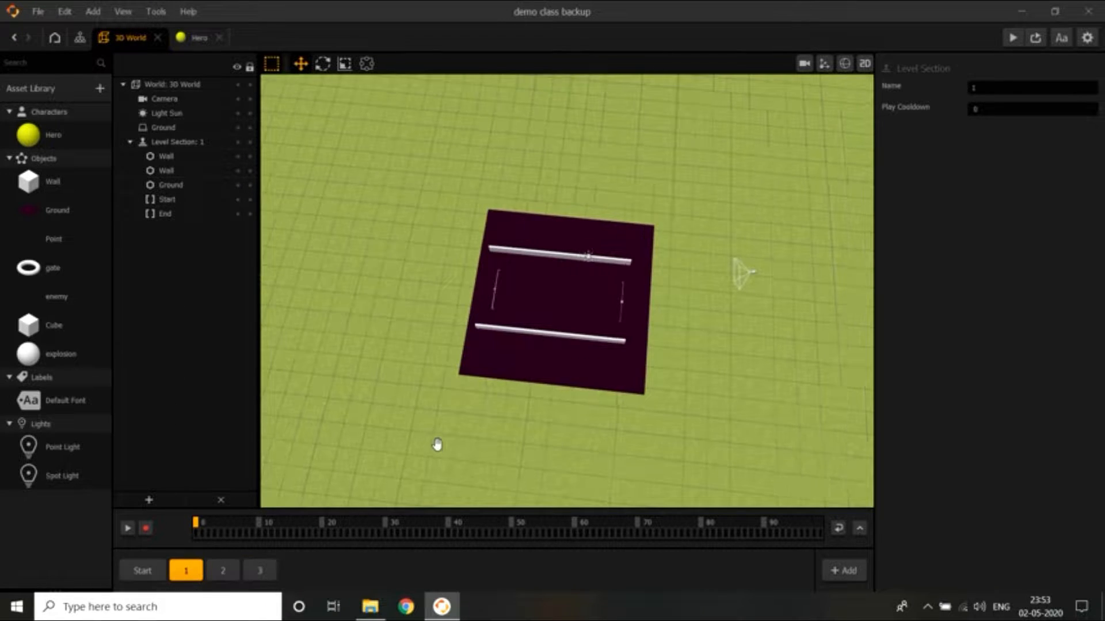
right_drag(437, 447, 409, 414)
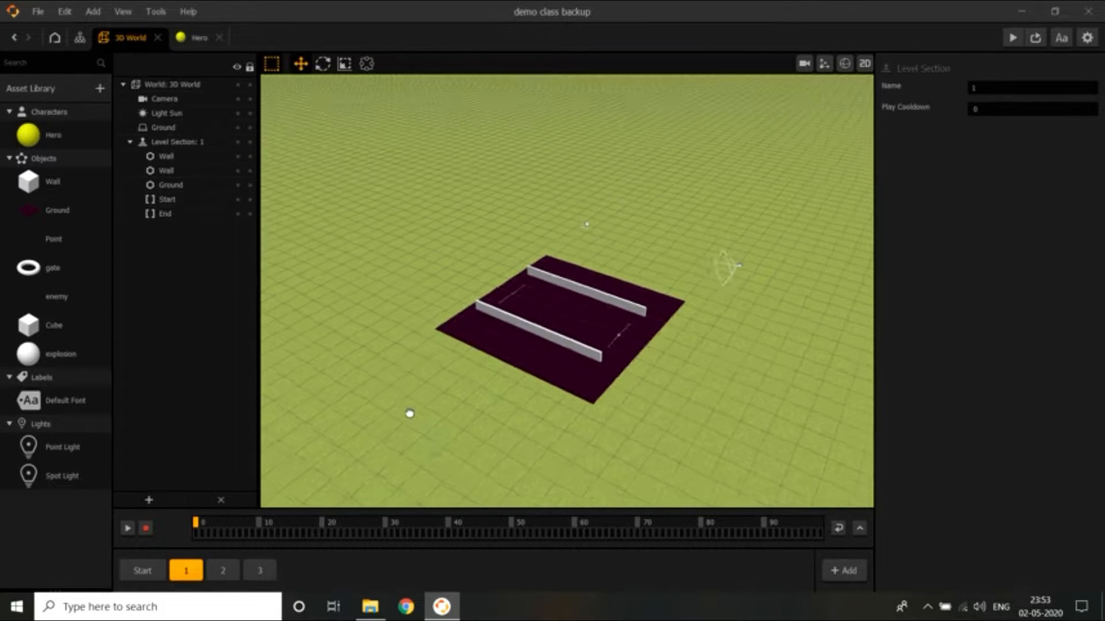
click(149, 570)
click(186, 569)
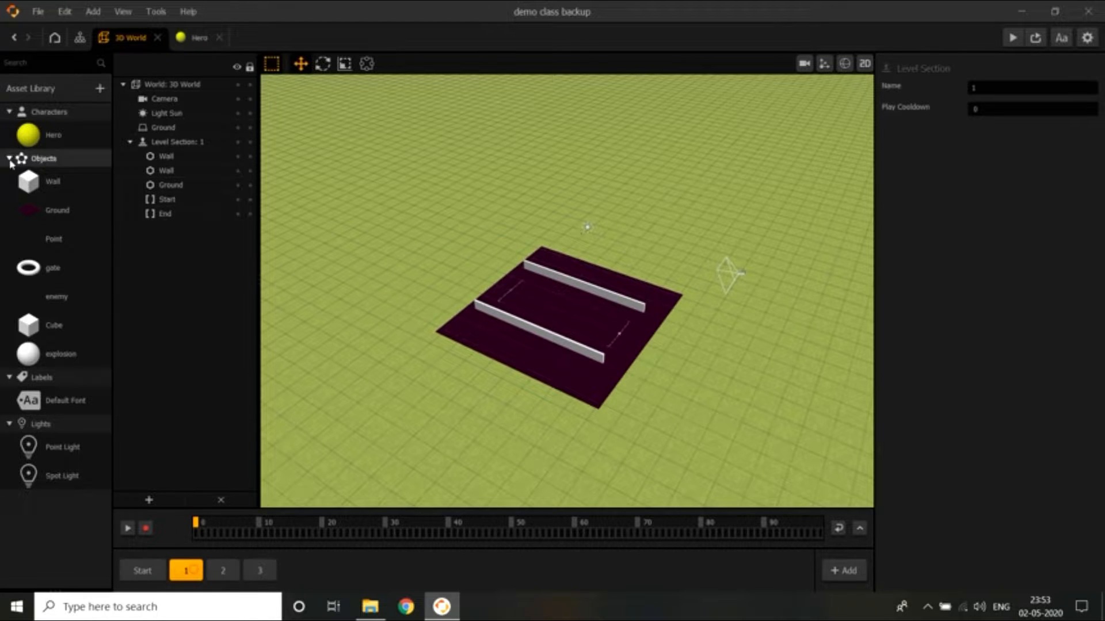
Add the Swing Cube asset to the project's object library
click(63, 90)
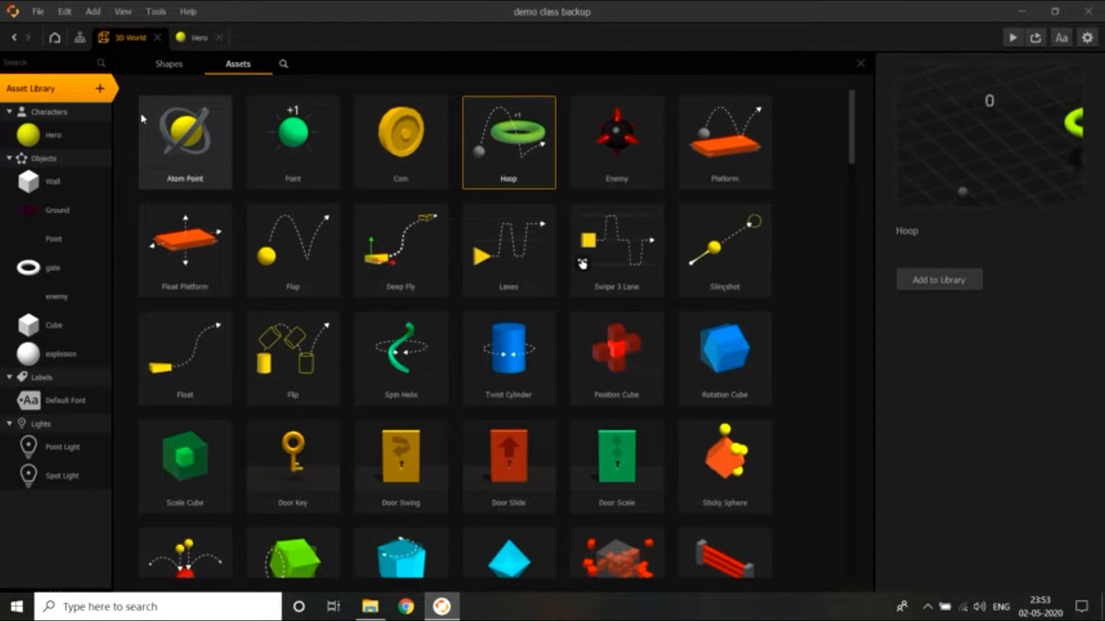
click(169, 64)
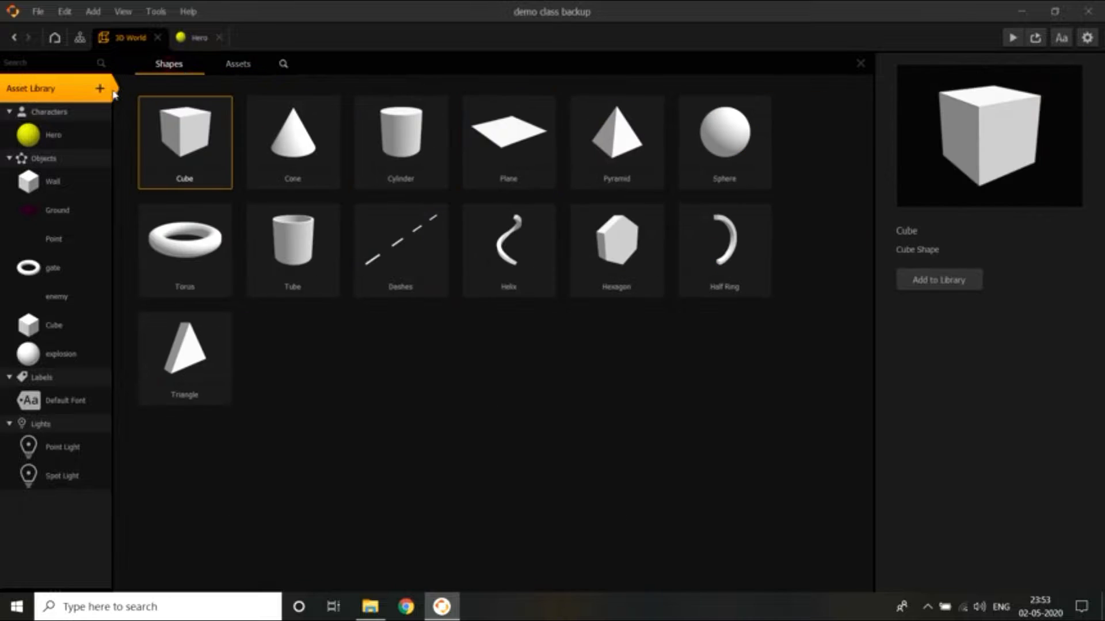
click(238, 64)
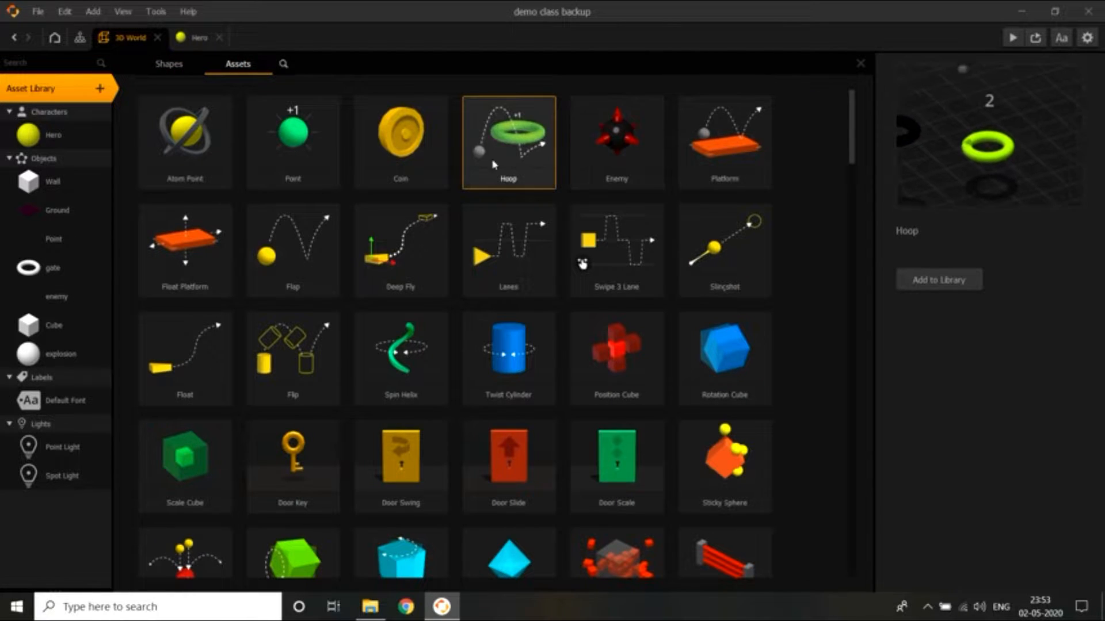
scroll(439, 235, down, 5)
click(403, 294)
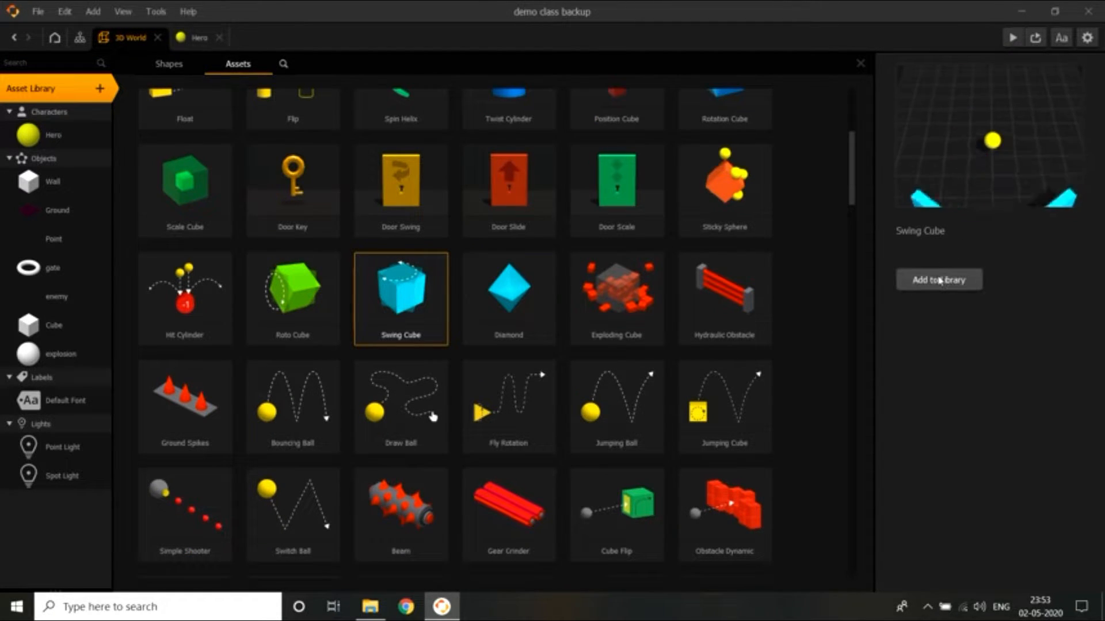
click(939, 281)
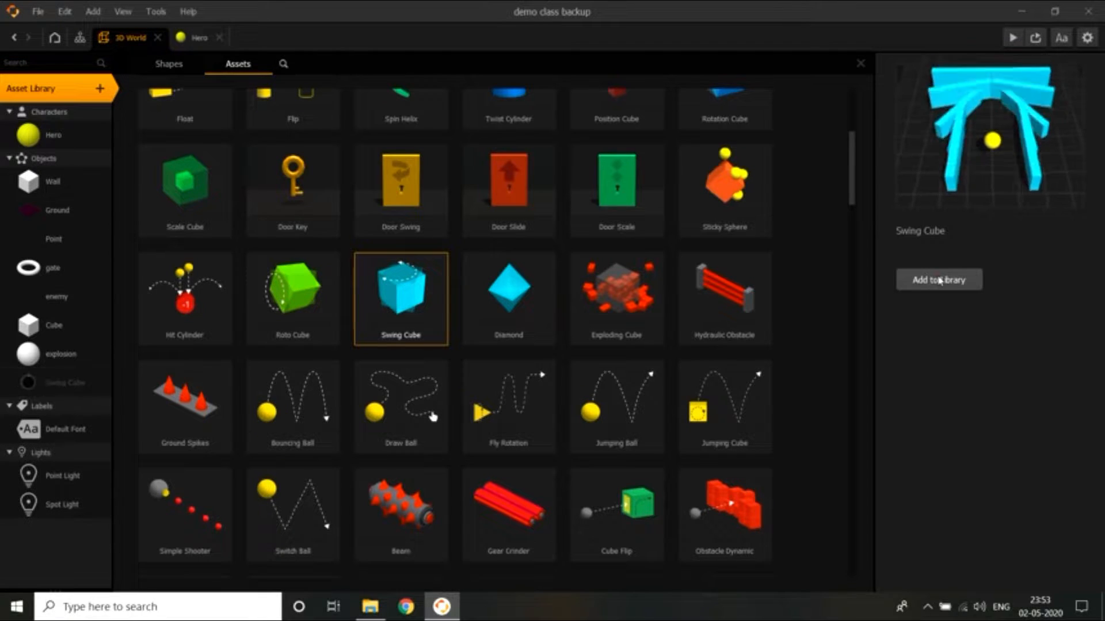
Rename the new Swing Cube object as swinger
click(58, 383)
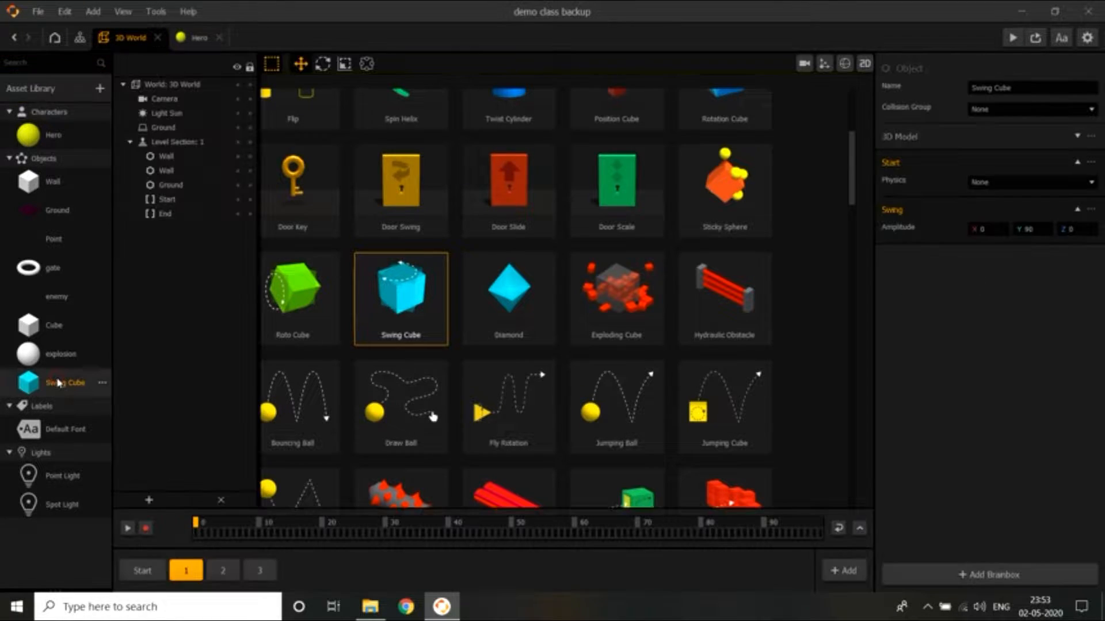
click(1017, 87)
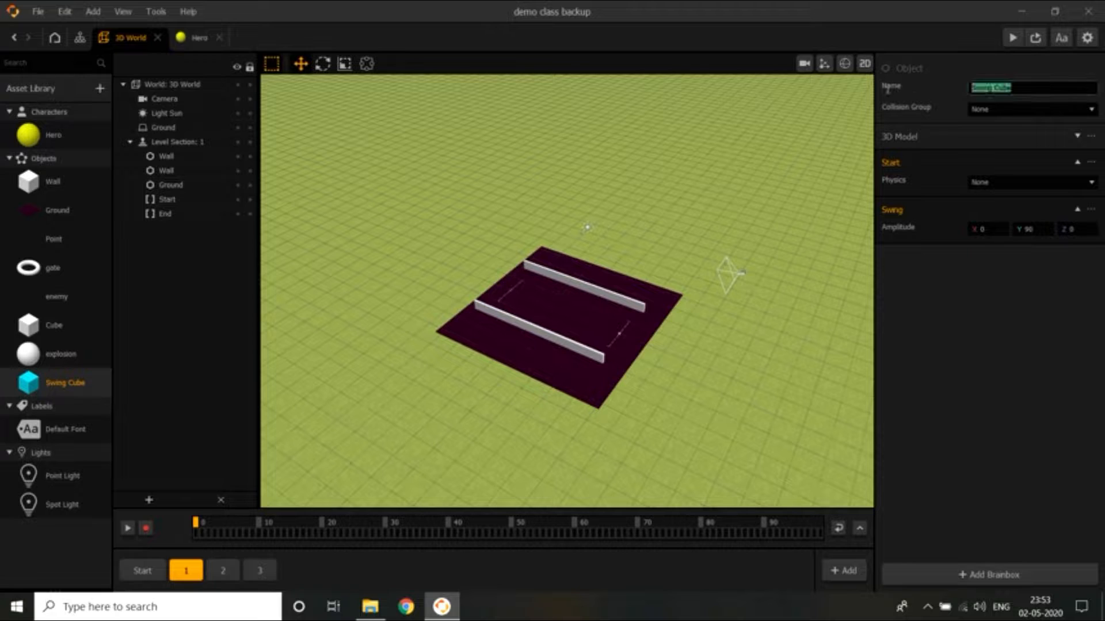
text(sp)
key(Return)
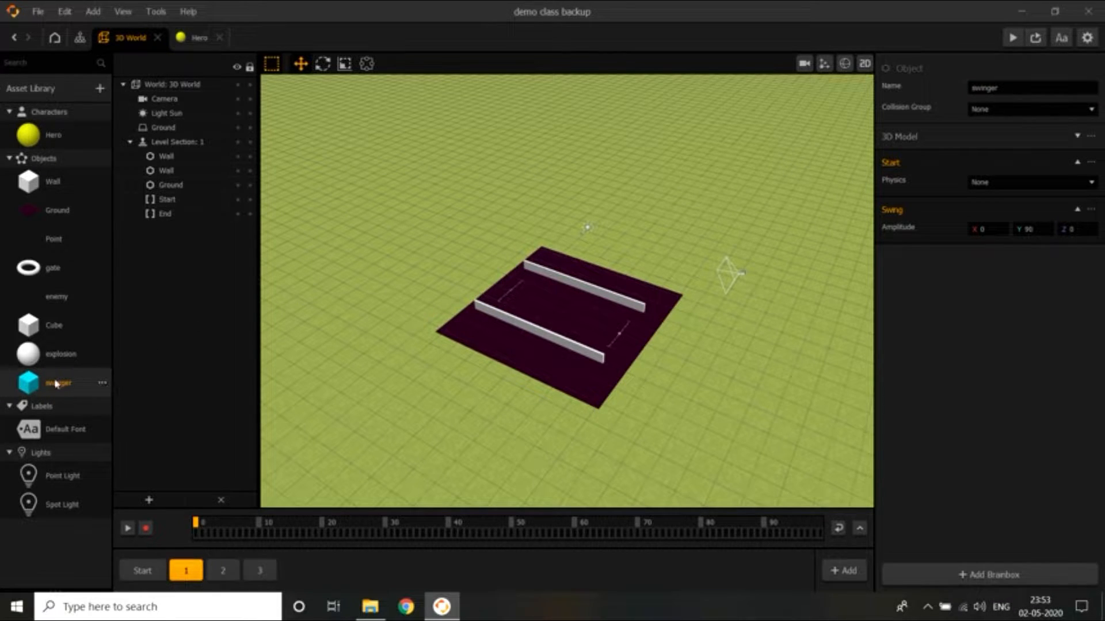
Place a swinger in level section 1 between the two walls, at about X -1.564, Z -3.455
drag(56, 383, 541, 315)
scroll(633, 340, up, 3)
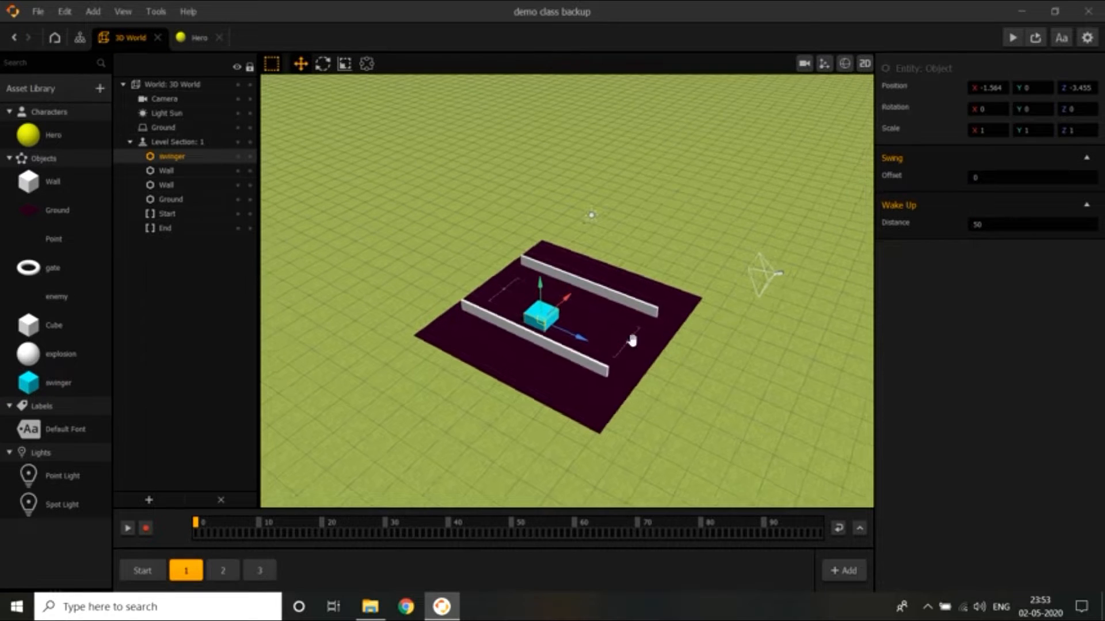
mouse_move(632, 341)
middle_down()
mouse_move(591, 339)
mouse_move(626, 360)
middle_up()
scroll(588, 346, up, 3)
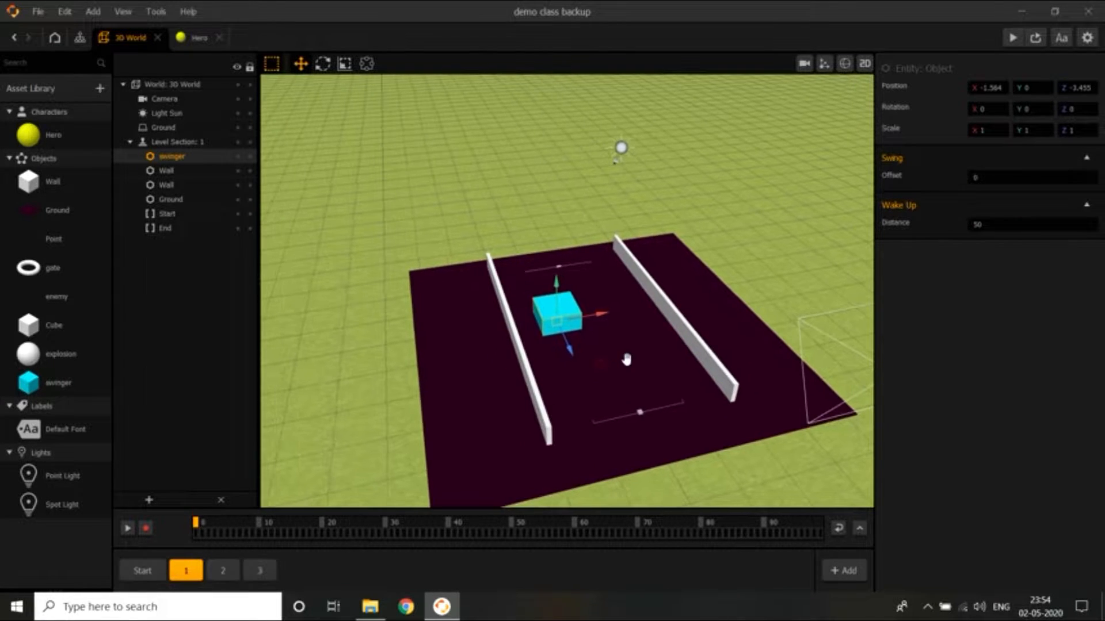
scroll(624, 369, up, 3)
right_drag(619, 399, 645, 403)
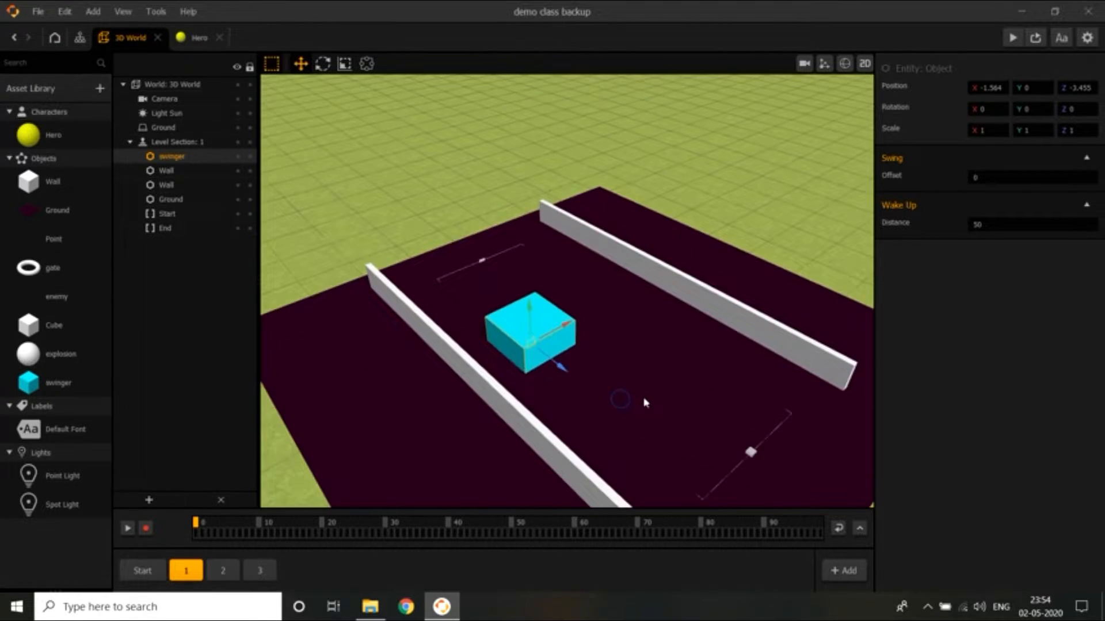
Thin the swinger into a slab by scaling it along Z to about 0.195
click(323, 63)
click(344, 63)
drag(560, 366, 539, 351)
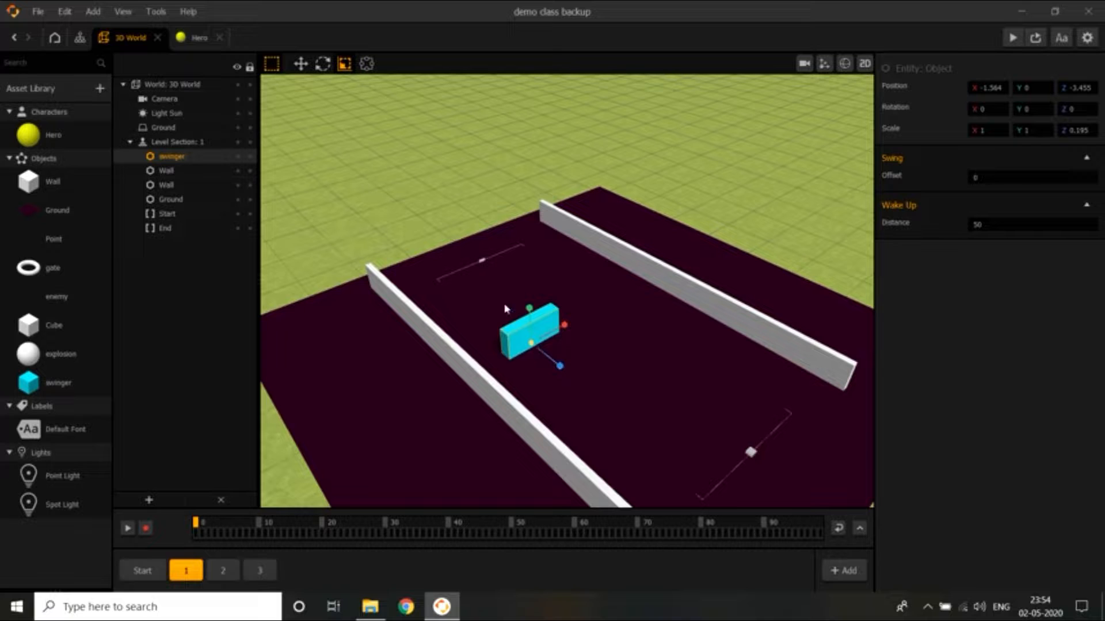
Widen the swinger along X to a scale of about 2.135 and pair it with a duplicate spanning the gap between the walls
click(302, 66)
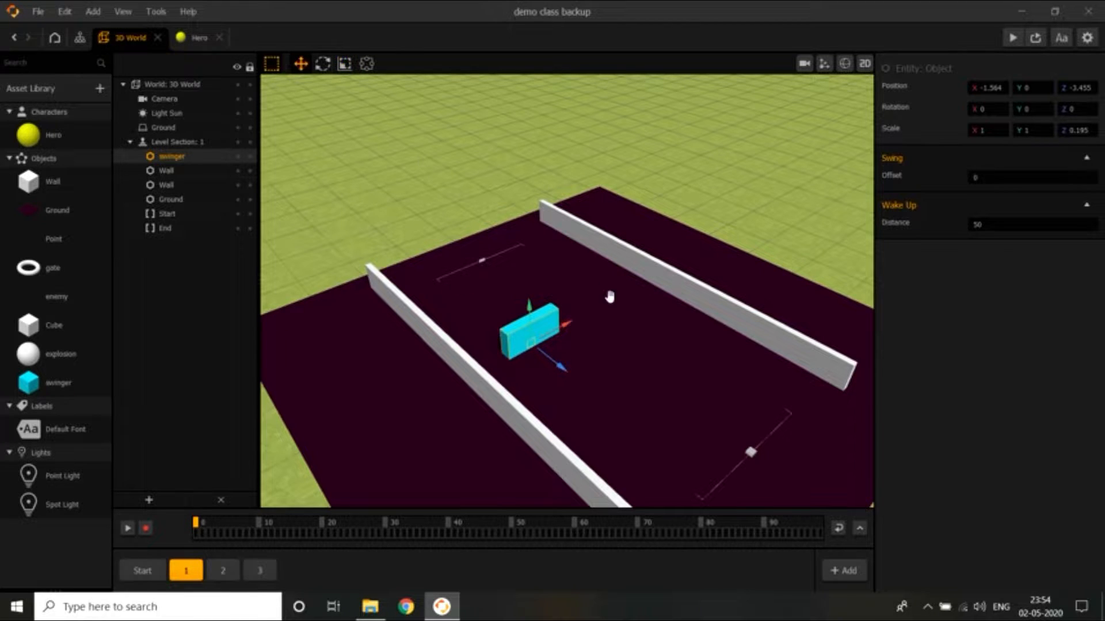
right_drag(611, 296, 577, 317)
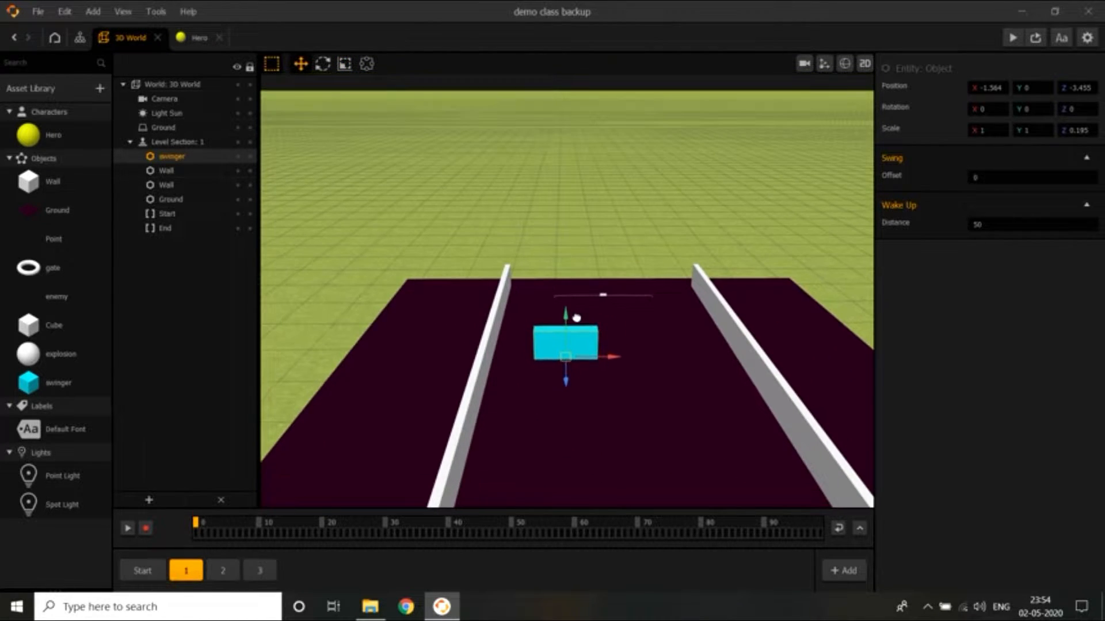
click(344, 64)
drag(610, 358, 722, 356)
click(300, 64)
key(ctrl+d)
click(577, 340)
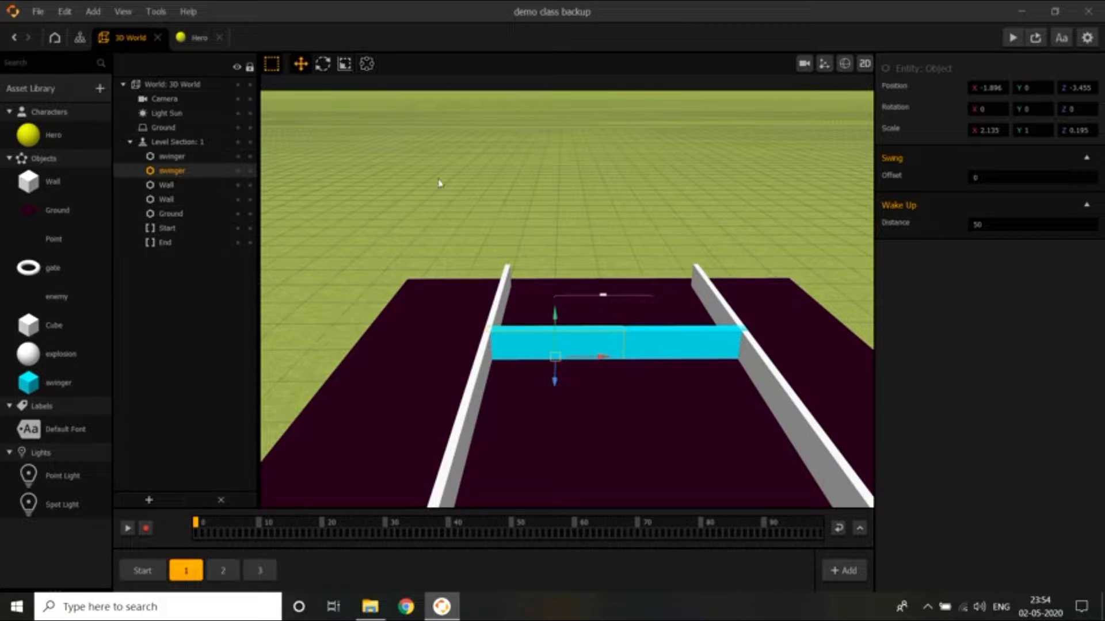
Resize the swinger at negative X to about 2.008 in X and 0.625 in Y, and delete its duplicate
click(366, 64)
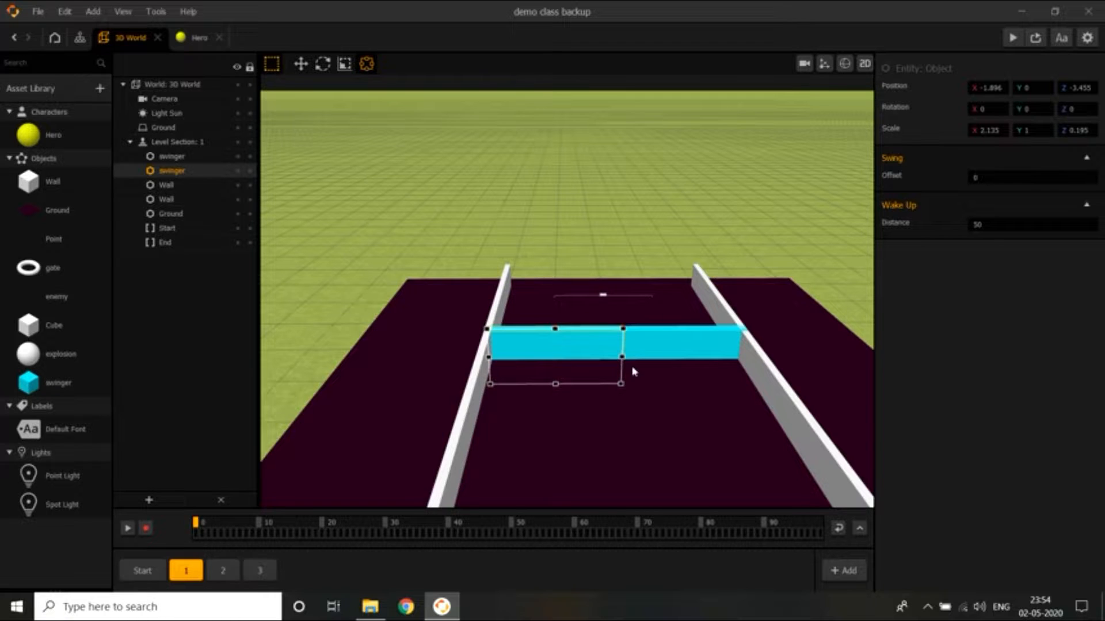
scroll(634, 372, up, 1)
scroll(676, 441, up, 1)
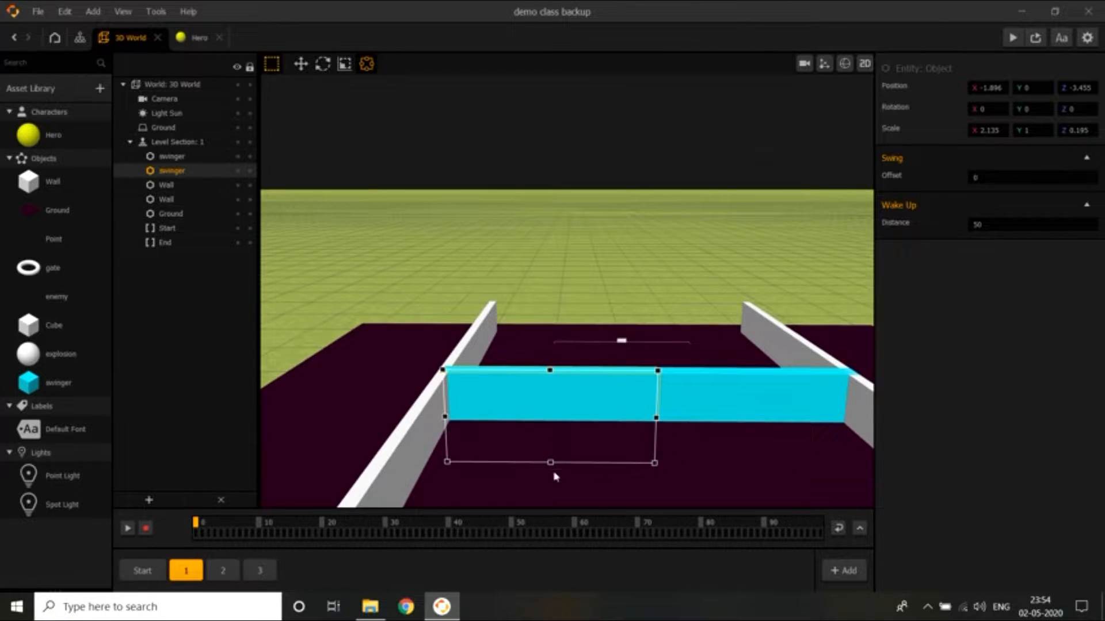
drag(551, 466, 557, 433)
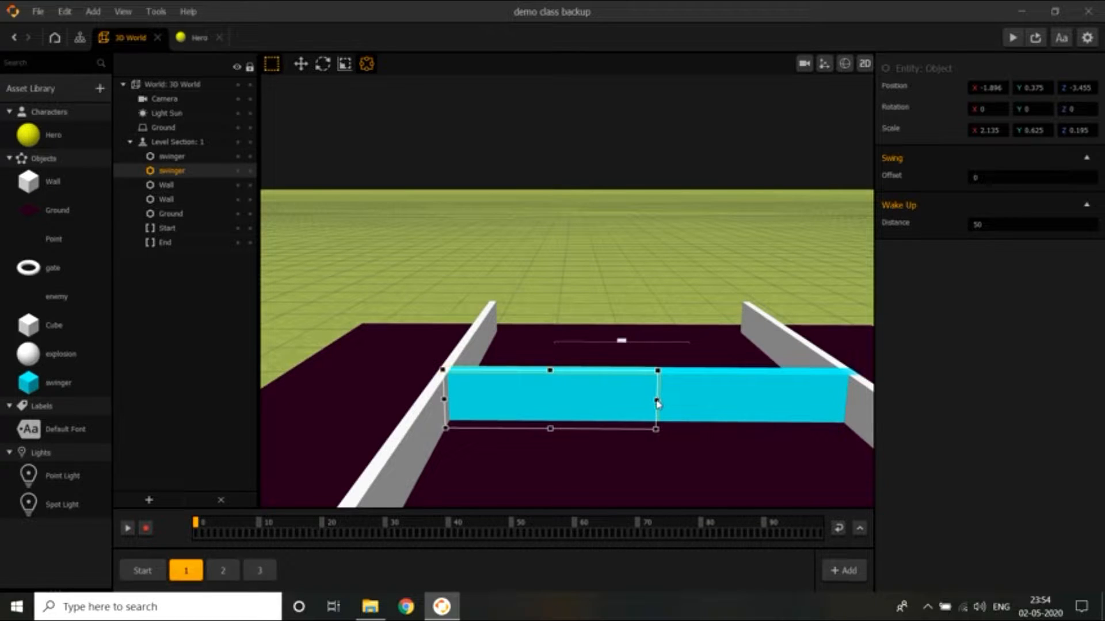
drag(658, 405, 645, 406)
click(697, 403)
key(Delete)
click(618, 389)
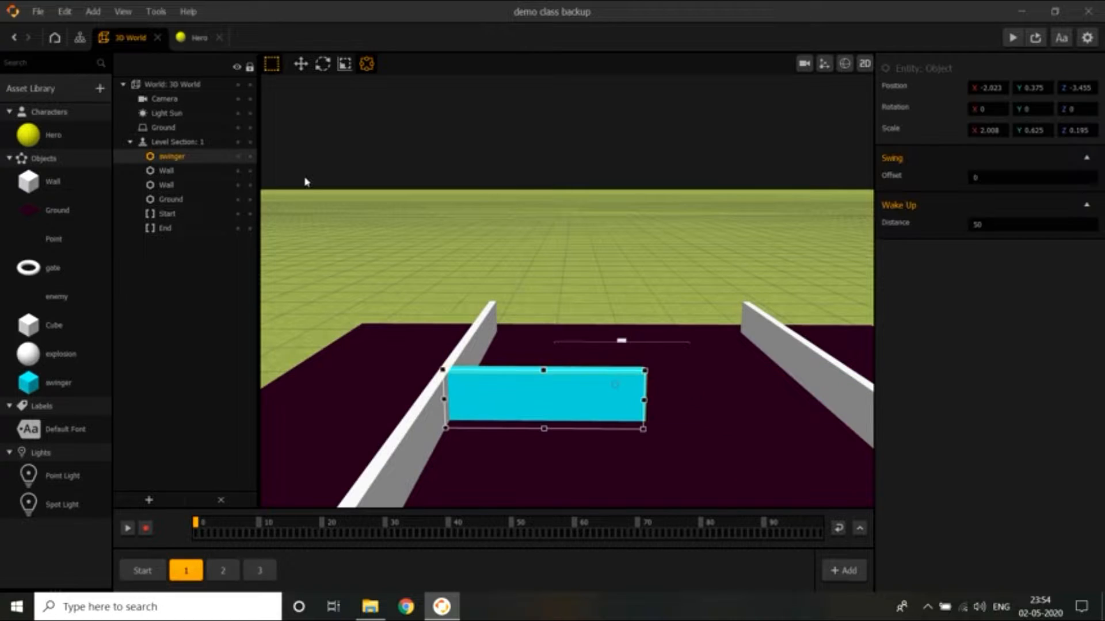
Duplicate the resized swinger and shift the copy along X to about 1.969, beside the opposite wall
click(301, 63)
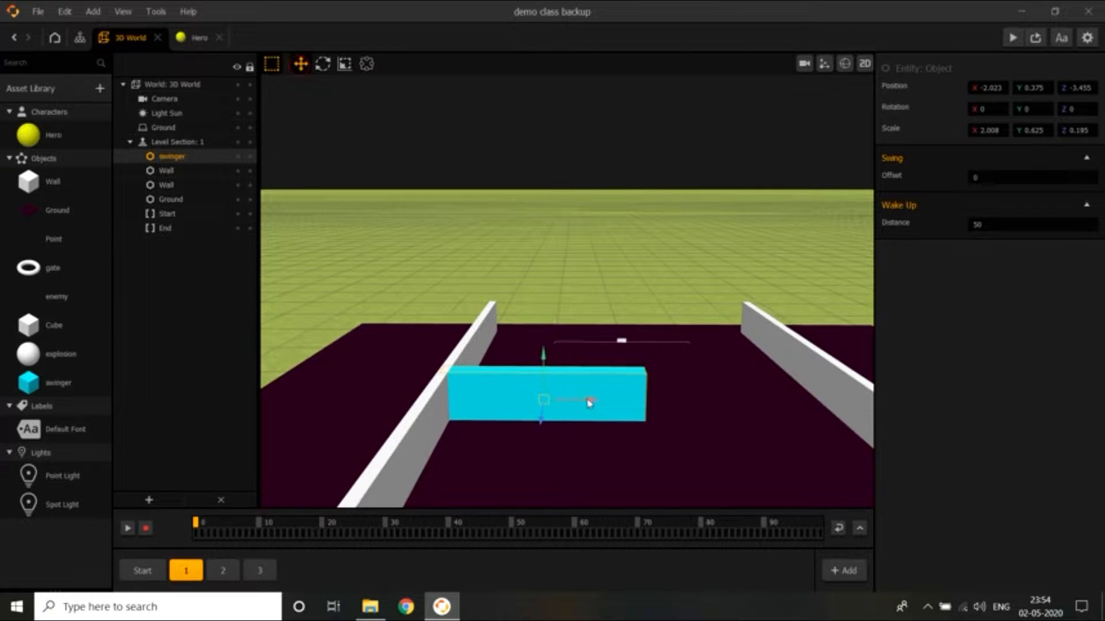
drag(589, 403, 792, 401)
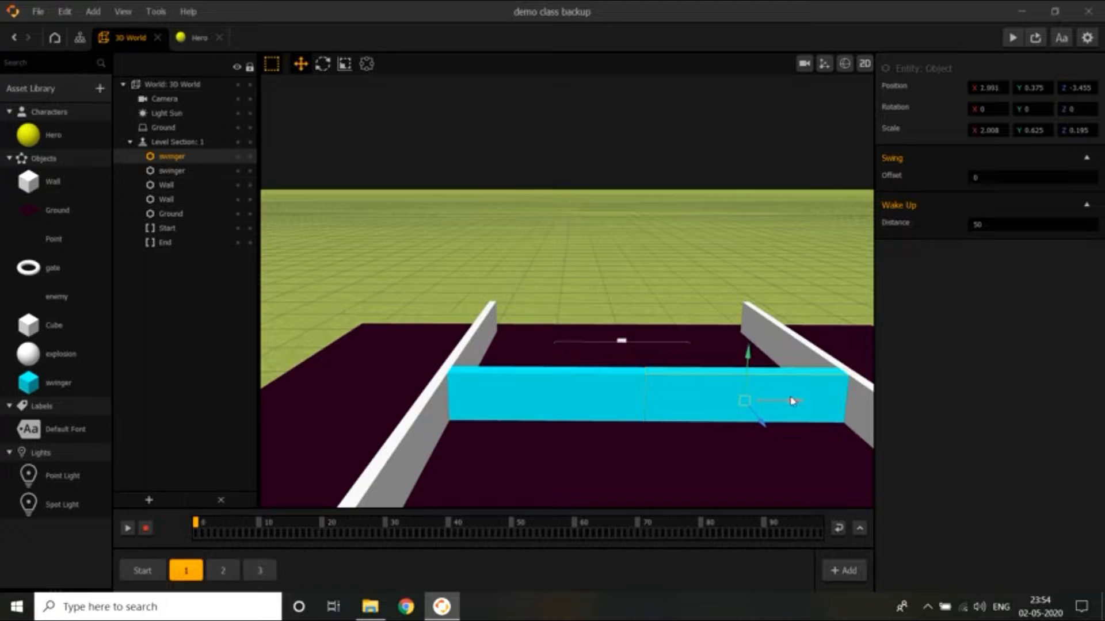
scroll(712, 401, down, 3)
scroll(690, 422, up, 2)
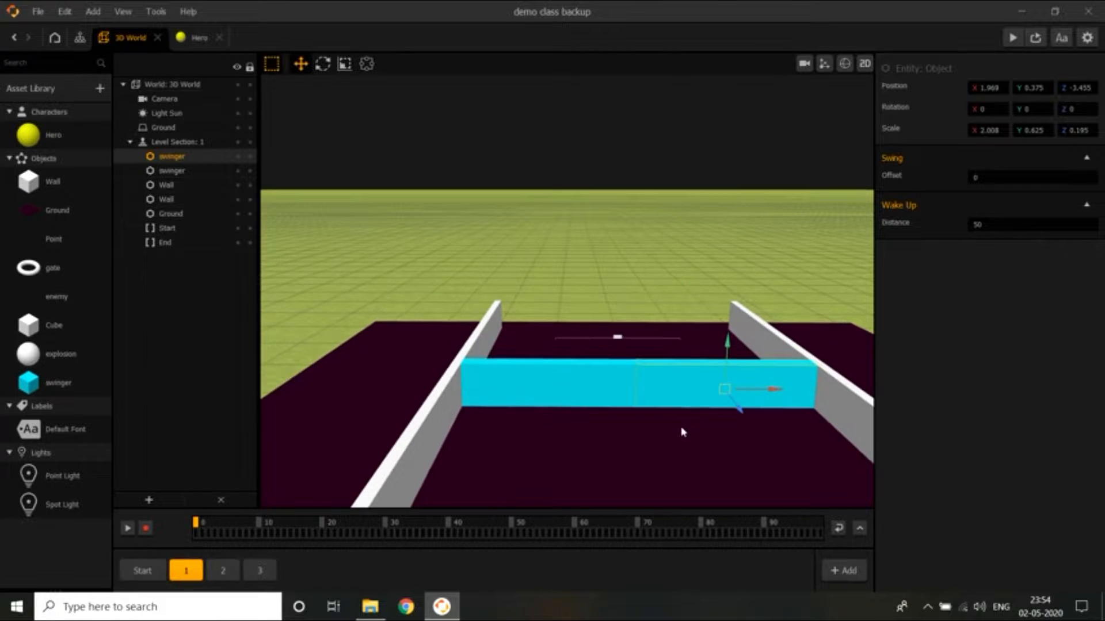
Select both swingers and reduce their height to a Y scale of about 0.24
right_drag(679, 428, 763, 474)
scroll(668, 399, down, 3)
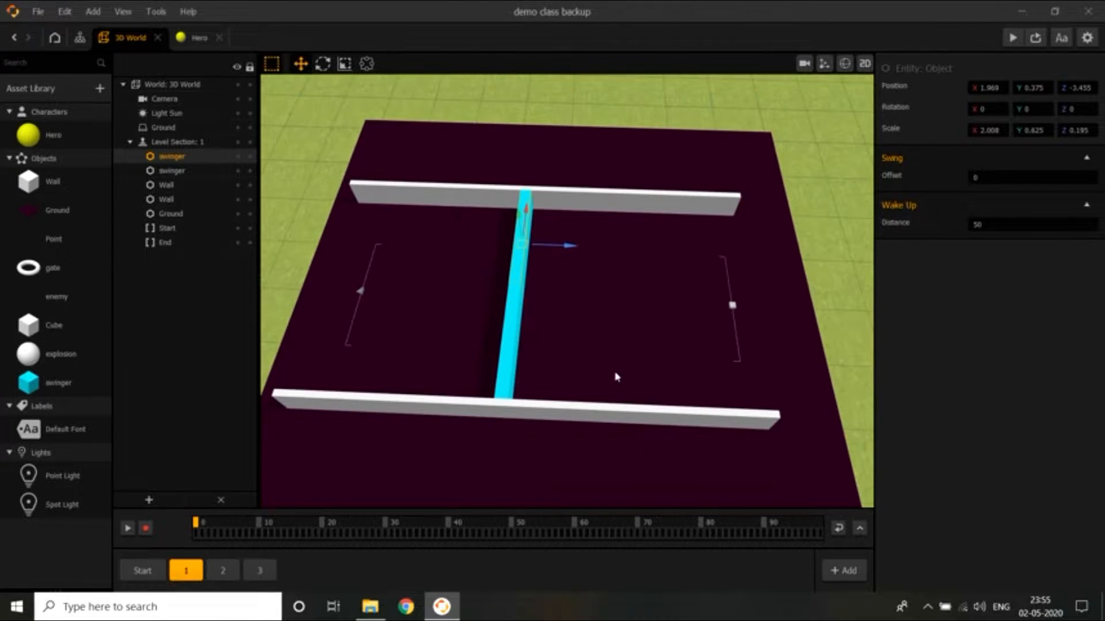
right_drag(577, 340, 541, 345)
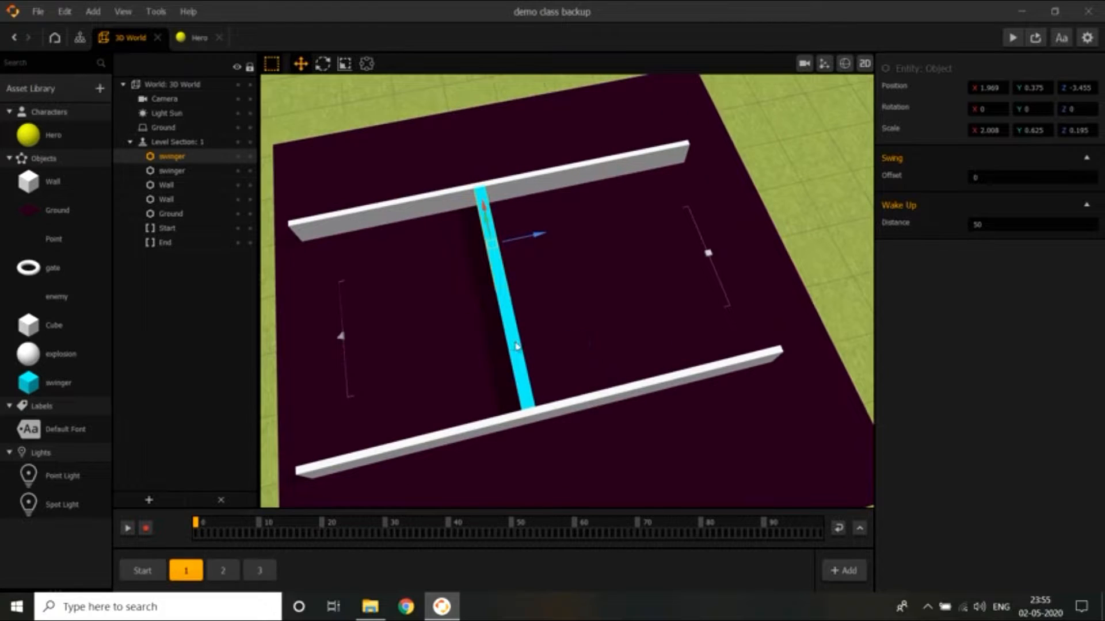
click(516, 346)
shift+click(498, 272)
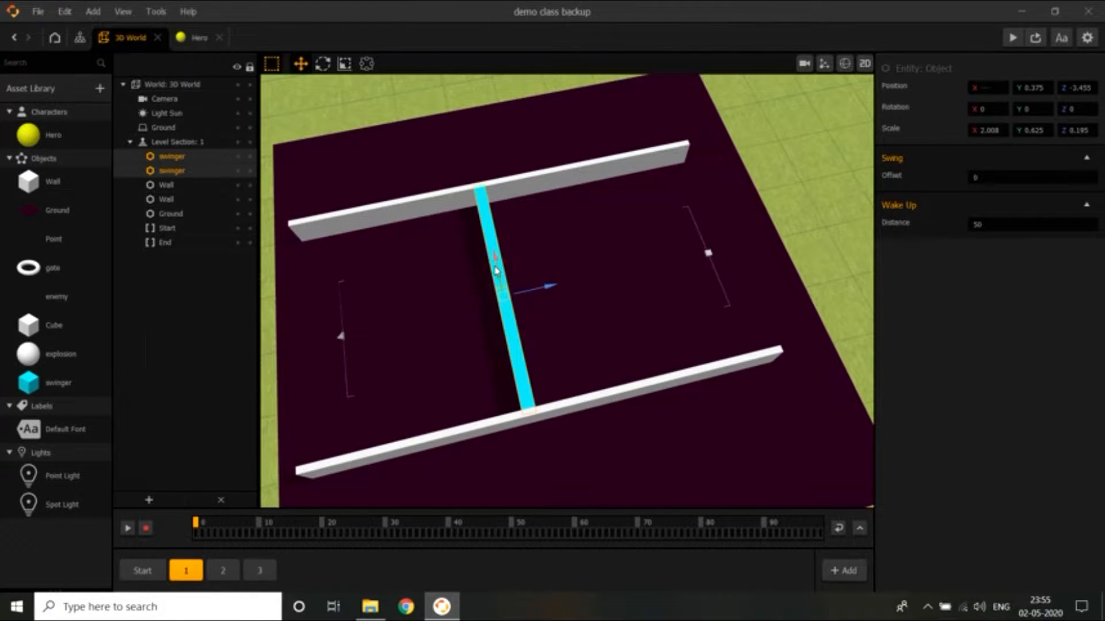
right_drag(498, 275, 262, 130)
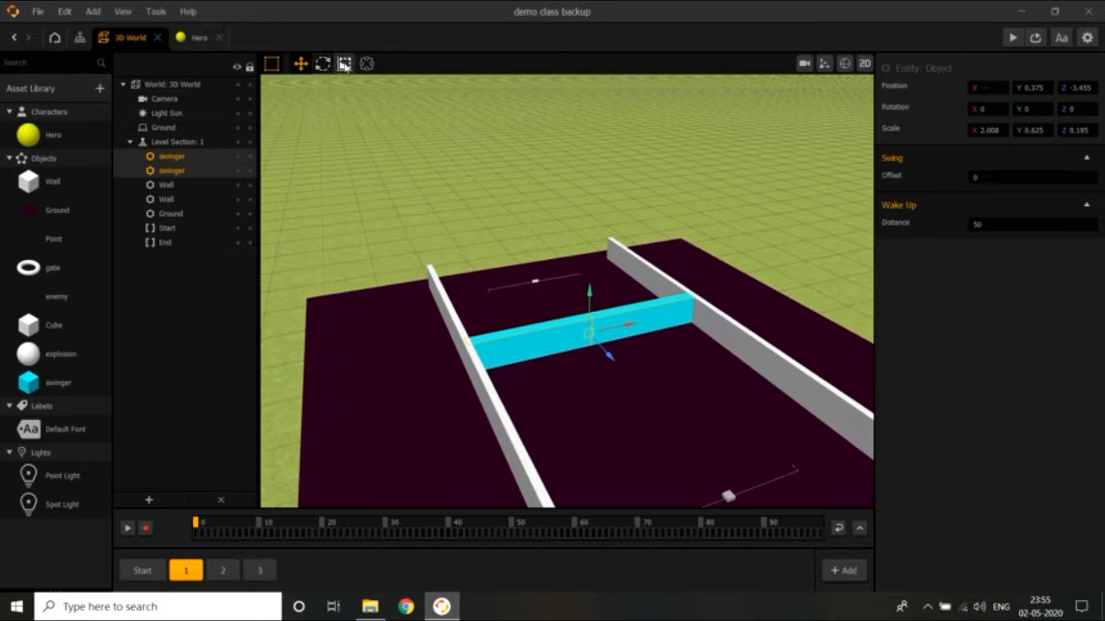
click(344, 63)
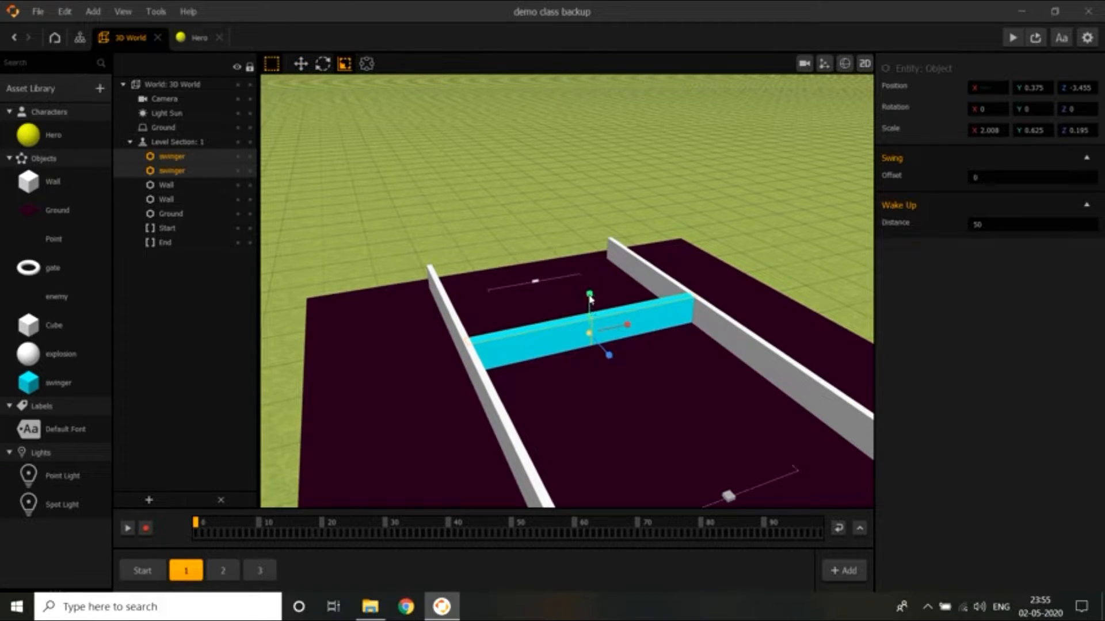
drag(590, 298, 630, 355)
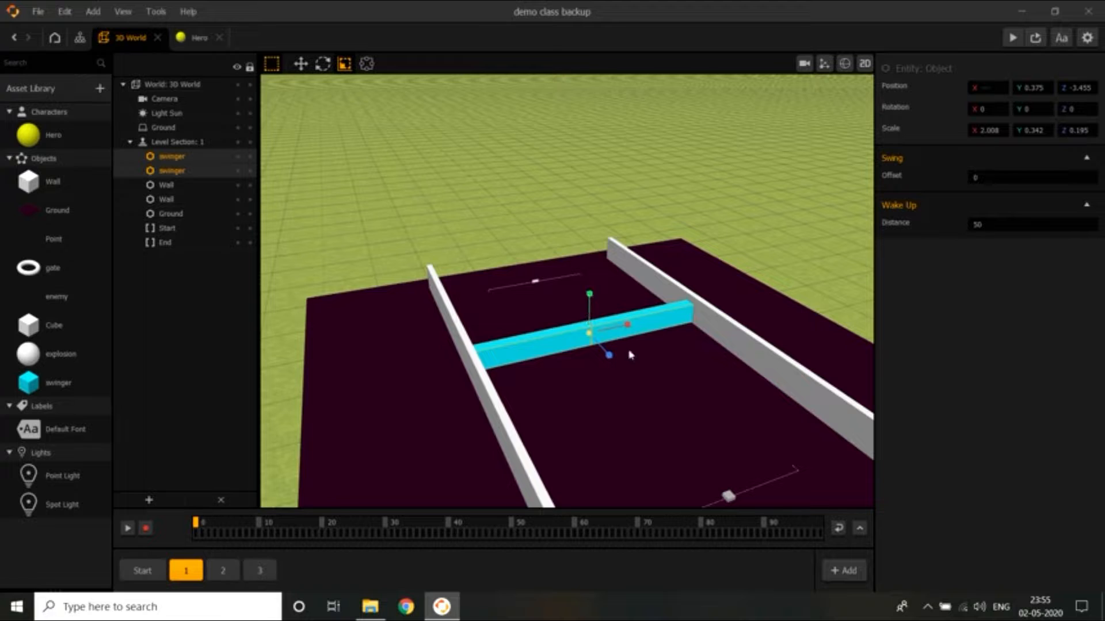
drag(592, 298, 592, 311)
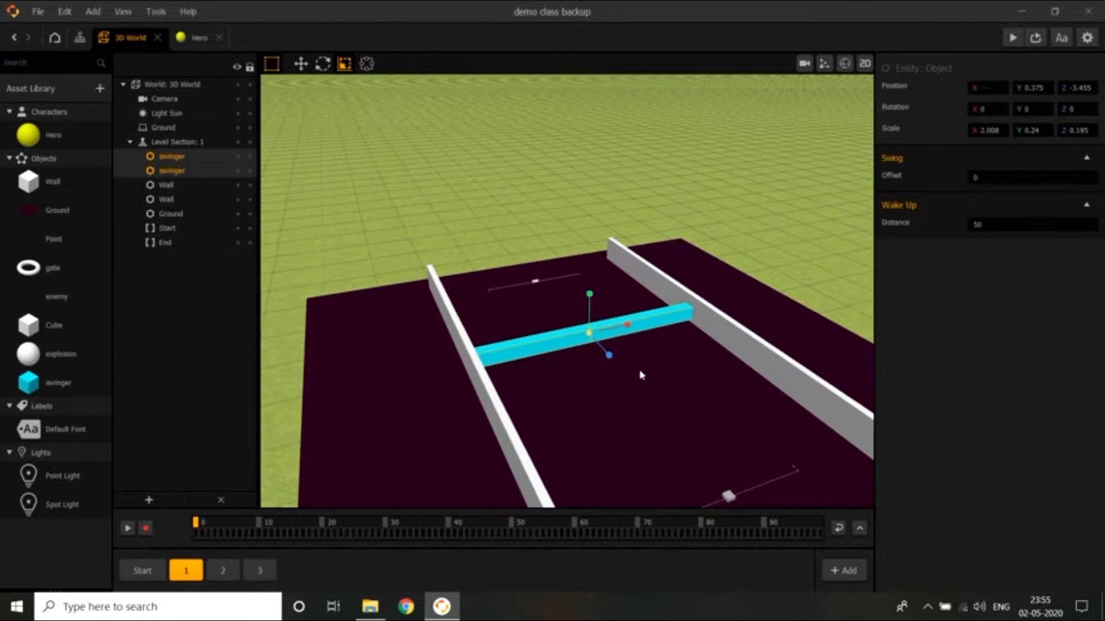
Scale both swingers to about 0.319 in Y and thin them to about 0.119 in Z
scroll(640, 376, up, 3)
right_drag(645, 388, 622, 374)
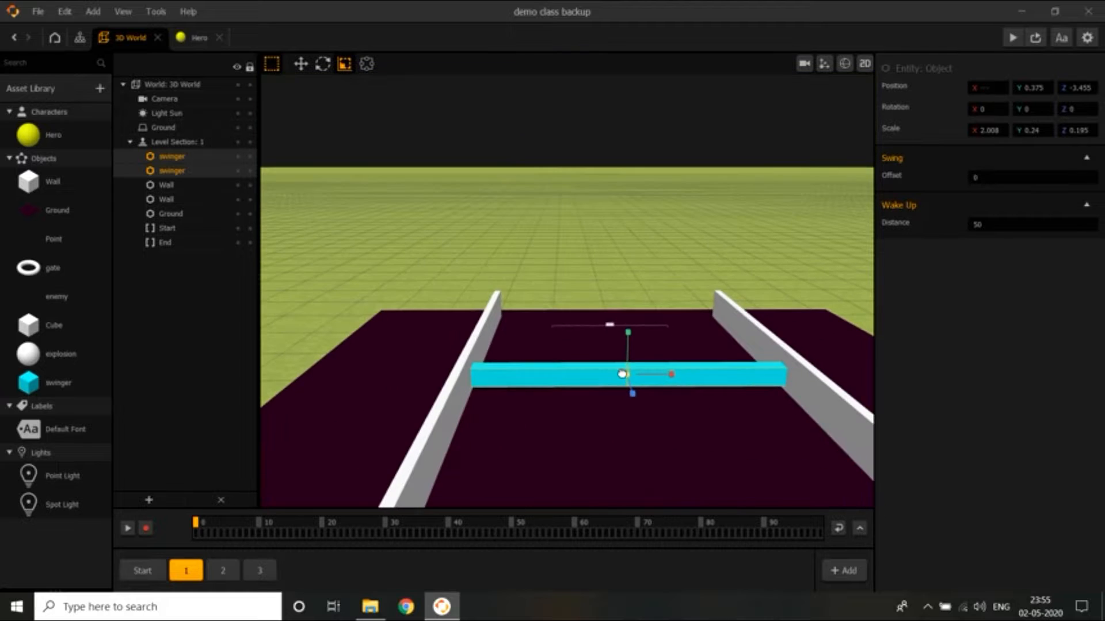
drag(628, 335, 627, 332)
drag(628, 328, 627, 321)
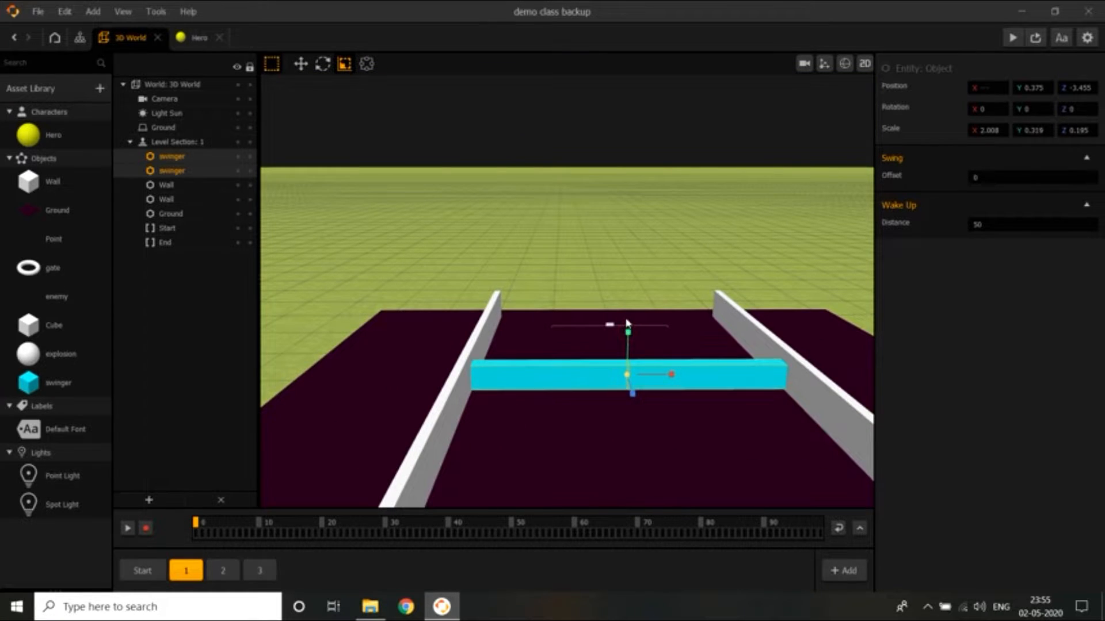
right_drag(627, 321, 554, 358)
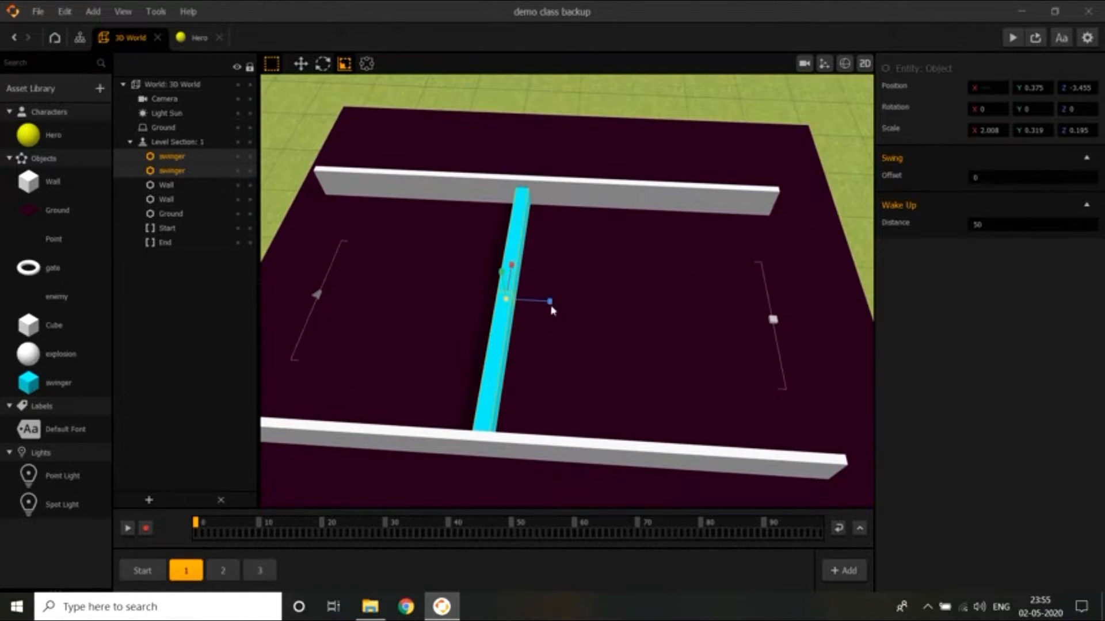
drag(550, 304, 535, 303)
Duplicate the swinger pair three times along Z at even spacing, with the last copy at about Z -1.149
mouse_move(629, 375)
right_down()
mouse_move(557, 309)
mouse_move(554, 320)
mouse_move(639, 370)
right_up()
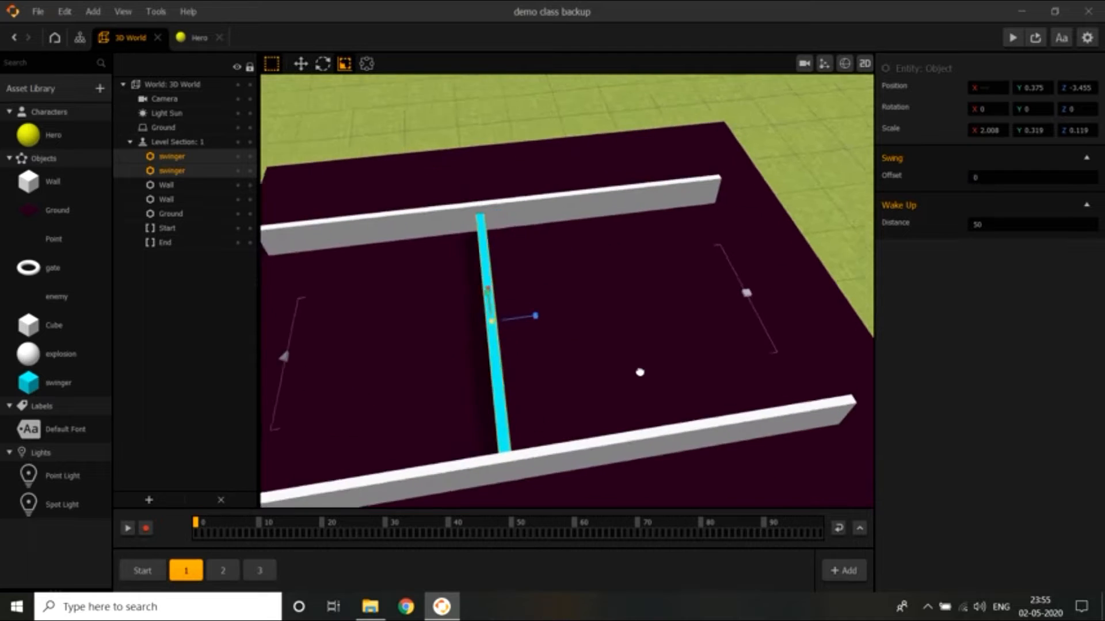
click(301, 64)
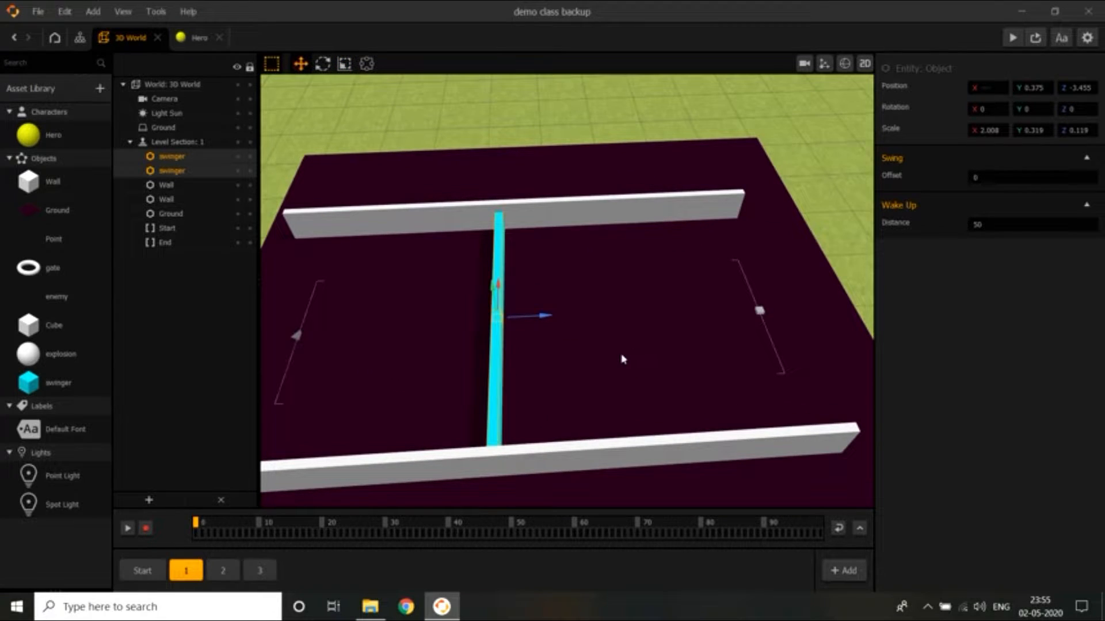
key(ctrl+d)
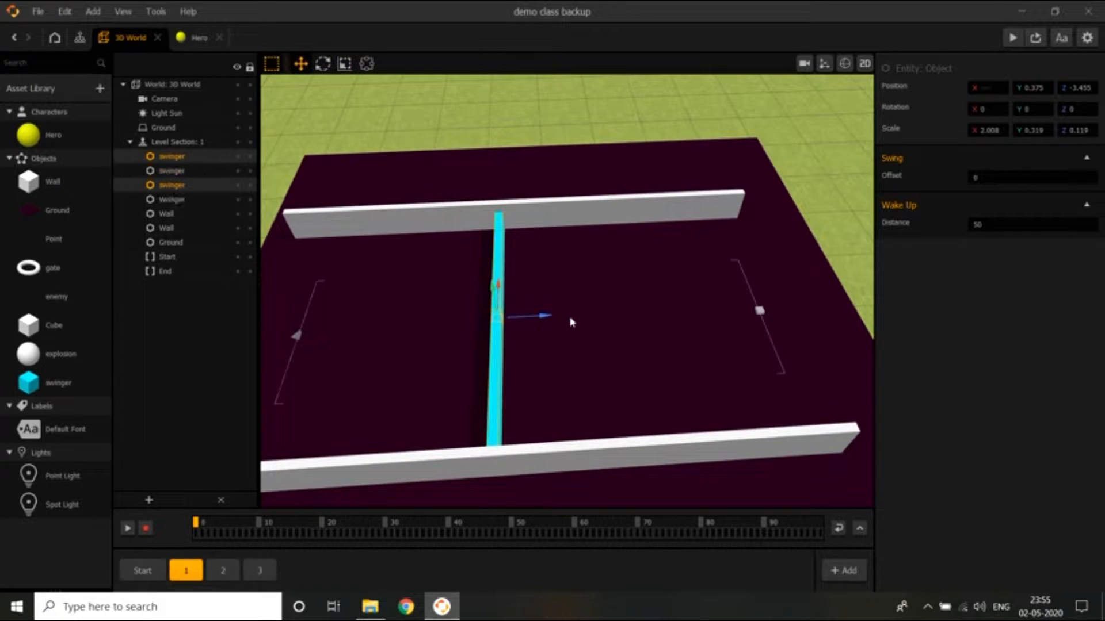
drag(550, 319, 603, 316)
key(ctrl+d)
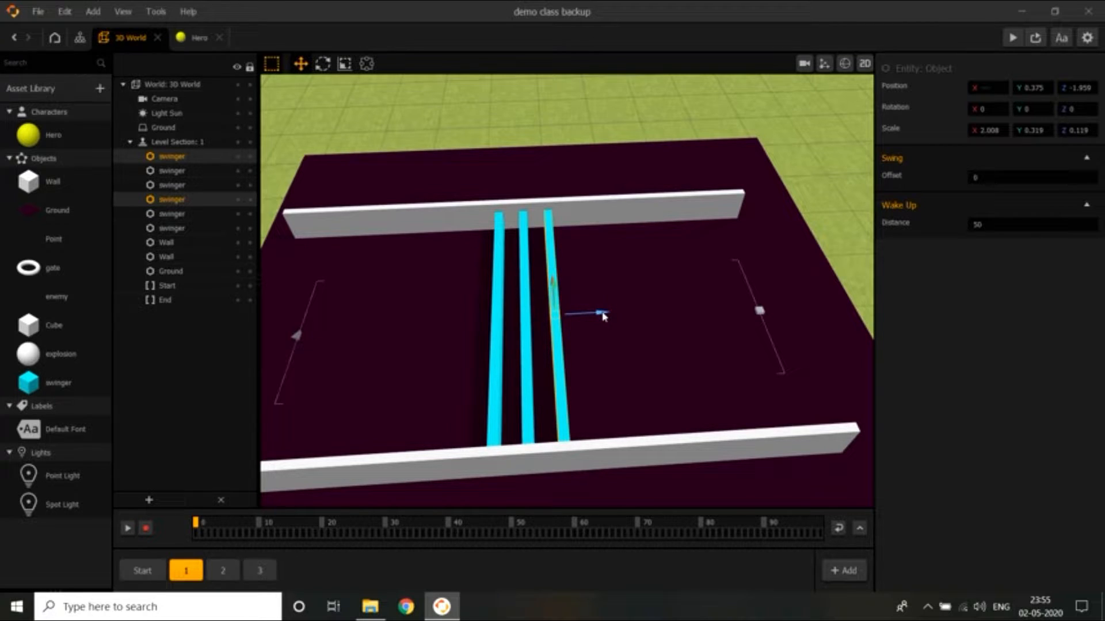
key(ctrl+d)
drag(601, 316, 635, 314)
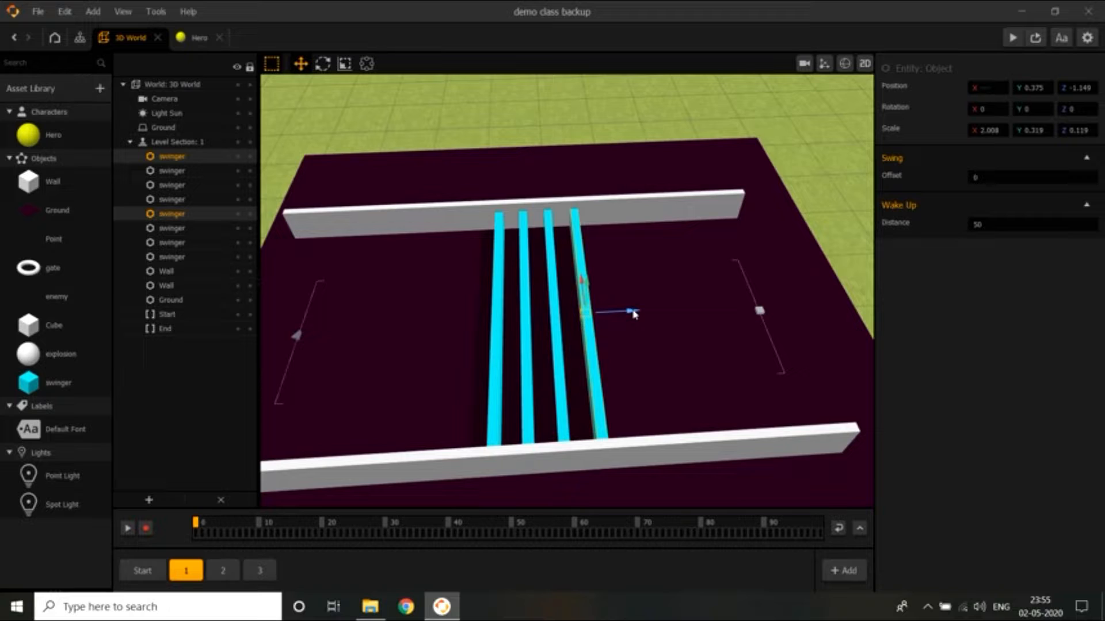
Add five more copies of the swinger pair on both sides, making nine even rows from about Z -5.8 to Z 0.481
key(ctrl+d)
drag(634, 313, 695, 332)
key(ctrl+d)
key(ctrl+d)
key(ctrl+d)
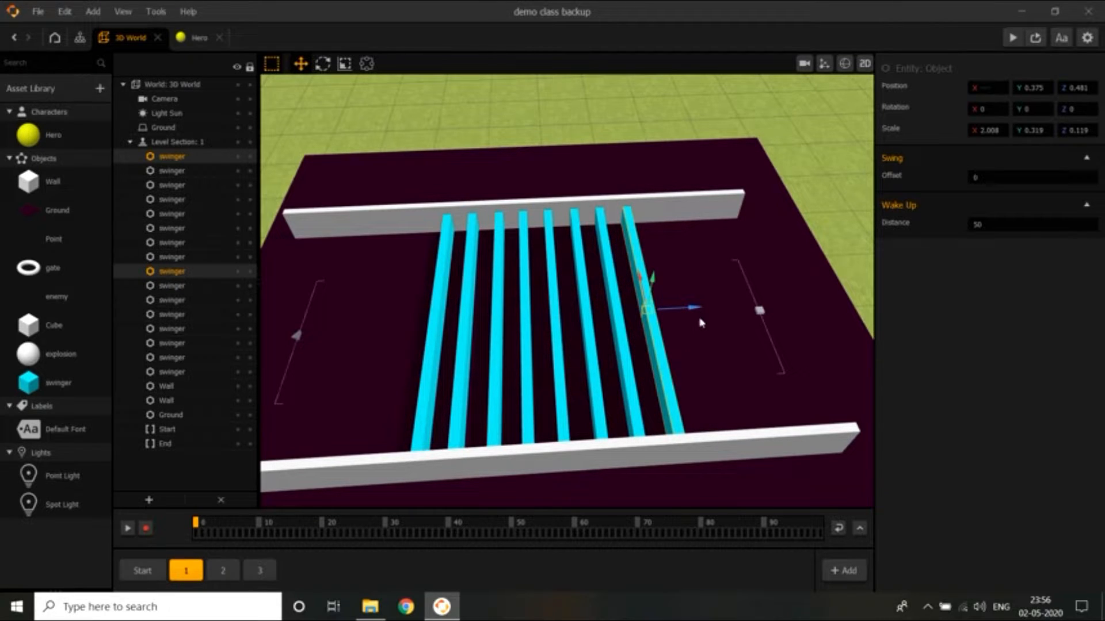
key(ctrl+d)
drag(693, 311, 451, 330)
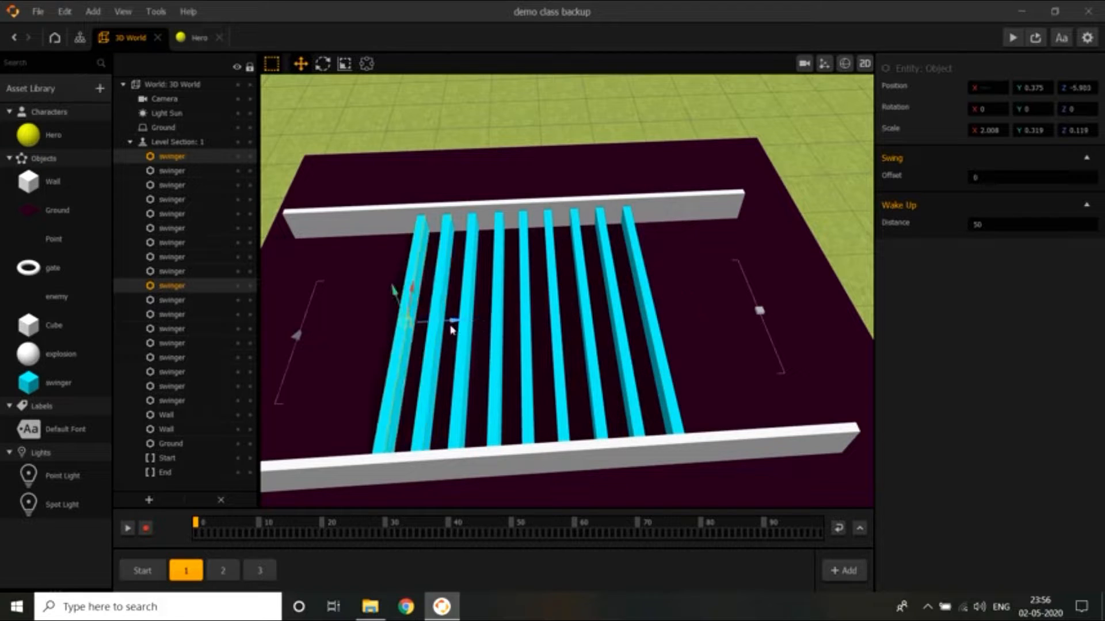
Check the rows of swingers in the game preview and close it
right_drag(724, 349, 692, 362)
scroll(688, 332, down, 4)
scroll(691, 360, up, 2)
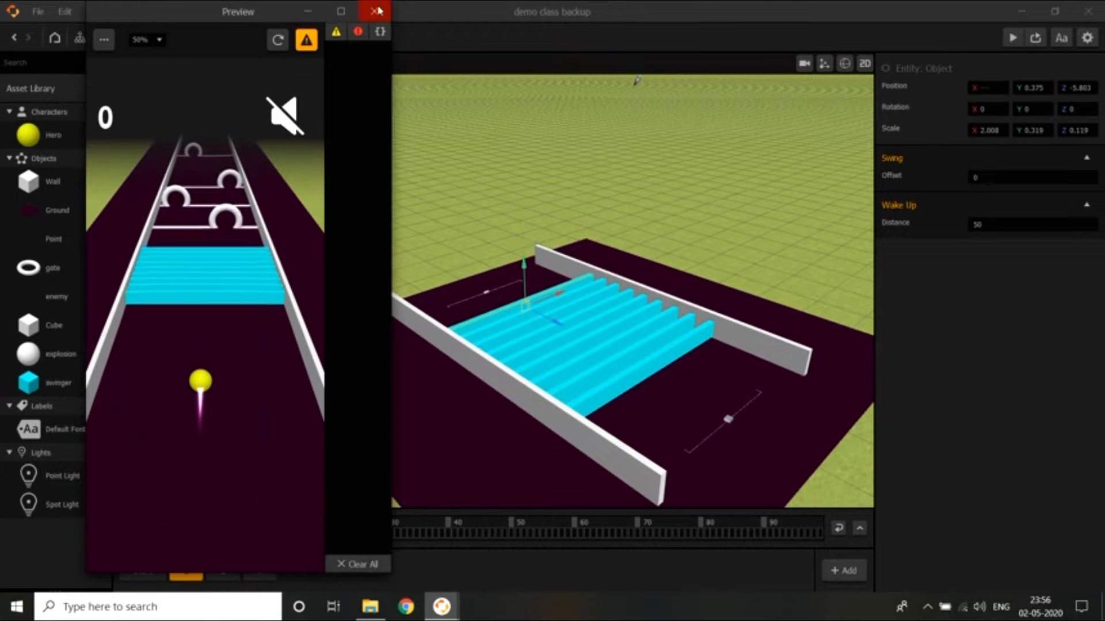
click(374, 11)
Lock both walls, the ground, and the Start and End markers of level section 1 against selection
right_drag(722, 390, 760, 445)
click(674, 383)
click(431, 240)
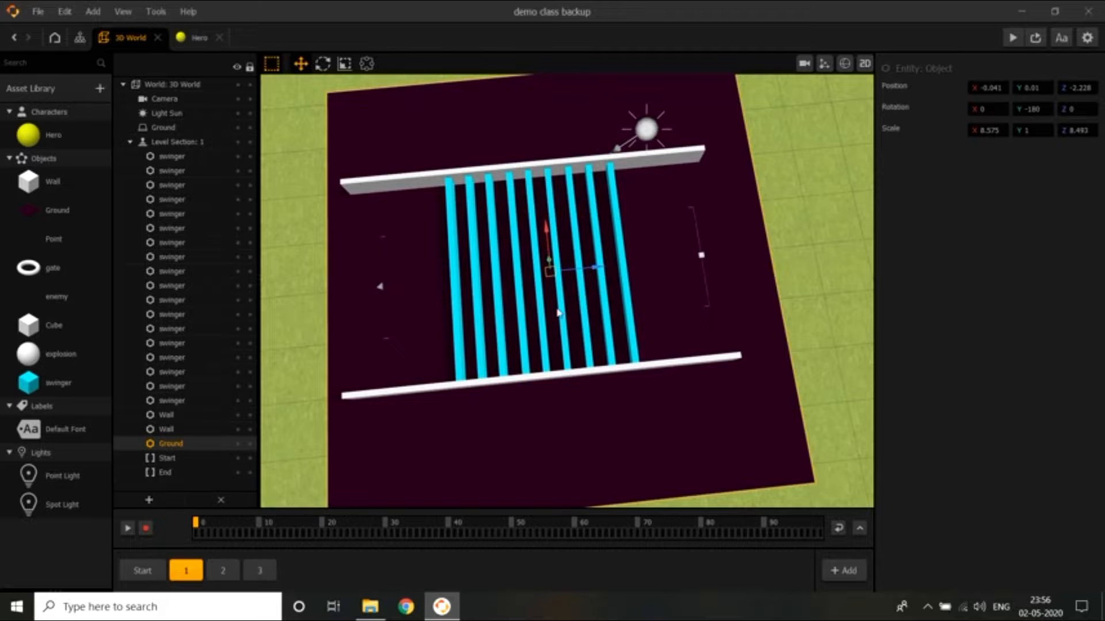
click(250, 472)
click(249, 444)
click(250, 430)
click(250, 415)
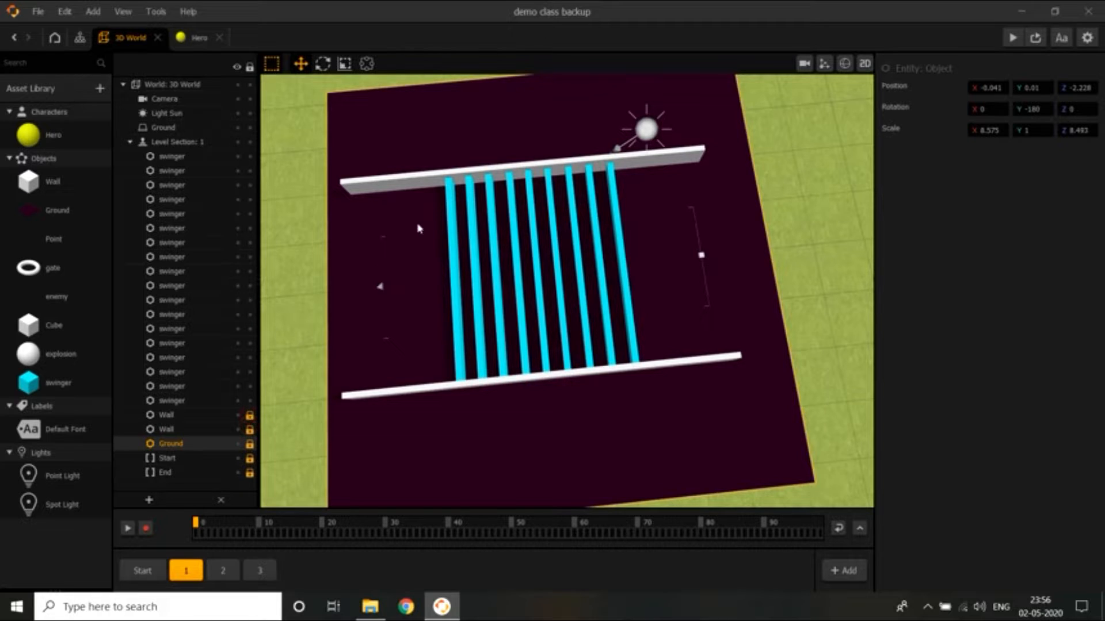
Select the nine swingers at X 1.969 together and set their Y rotation to -180
drag(418, 229, 648, 215)
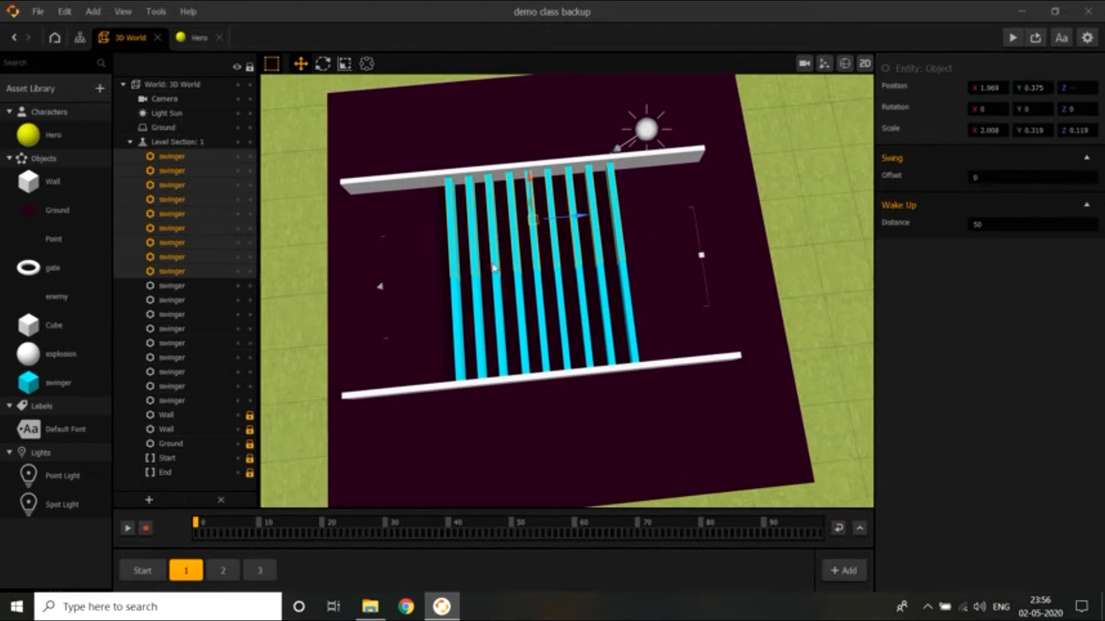
click(1036, 109)
text(-180)
Test the rotated swingers in the game preview, mute the game's sound, and close the preview
right_drag(680, 255, 659, 248)
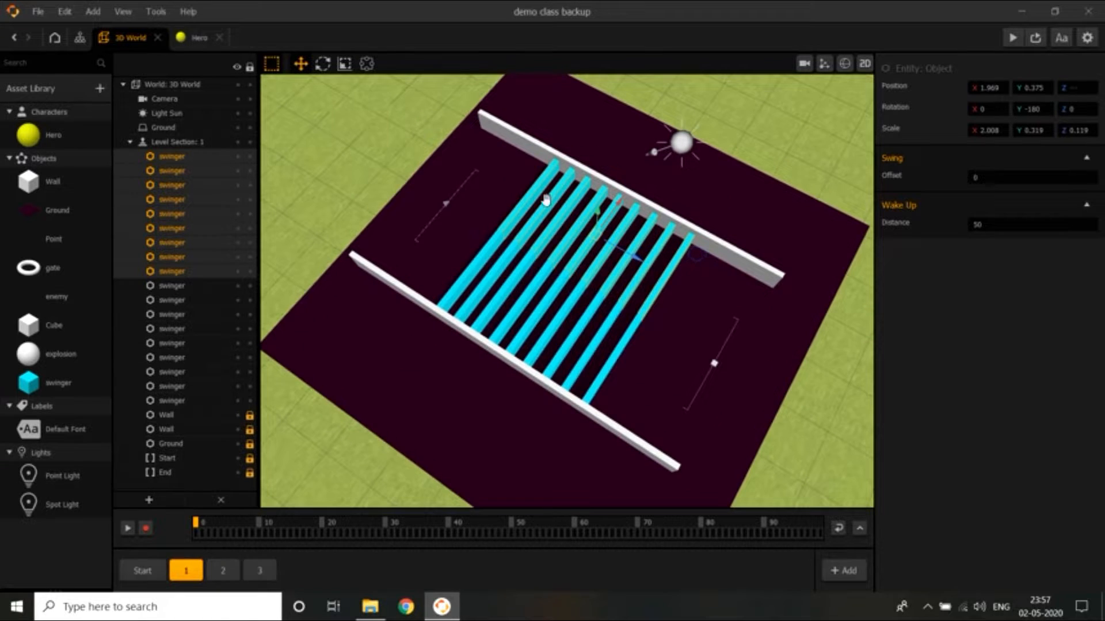
click(1031, 40)
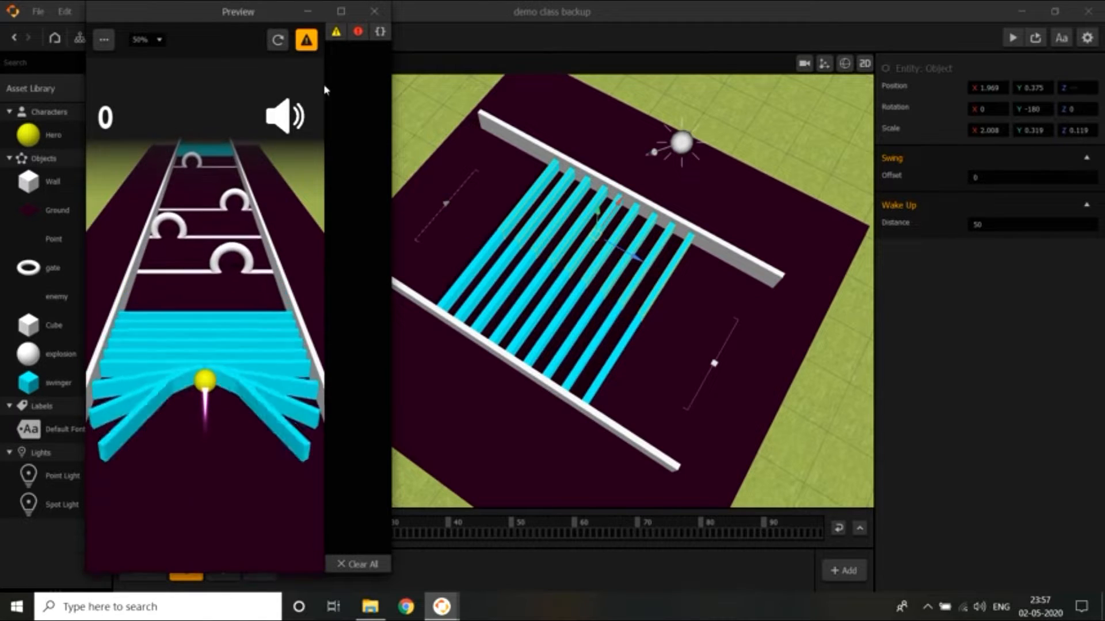
click(298, 115)
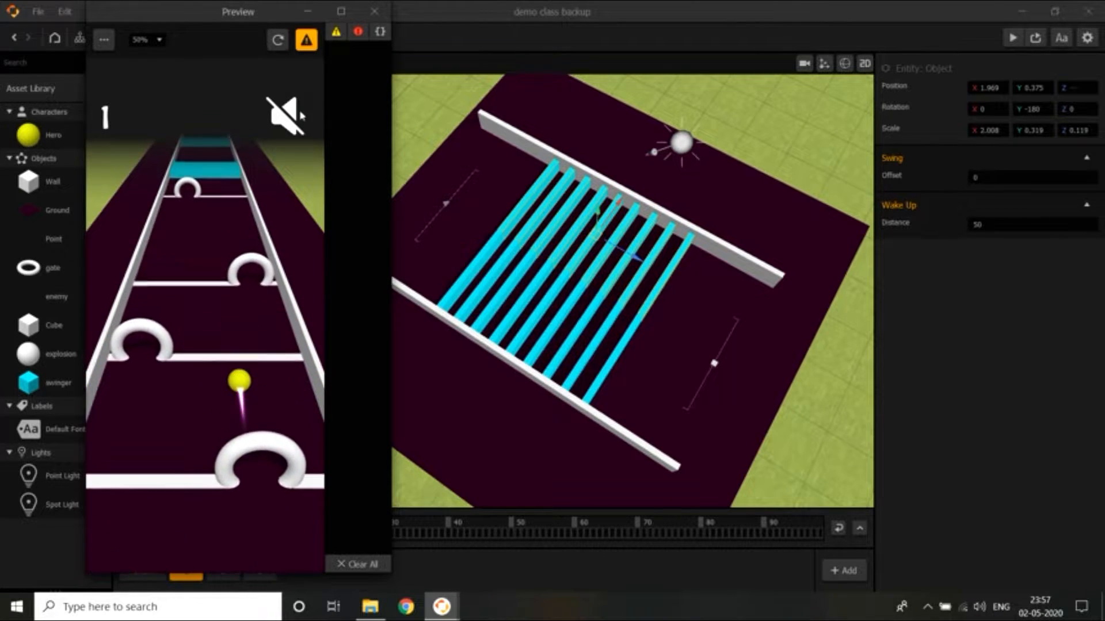
click(375, 12)
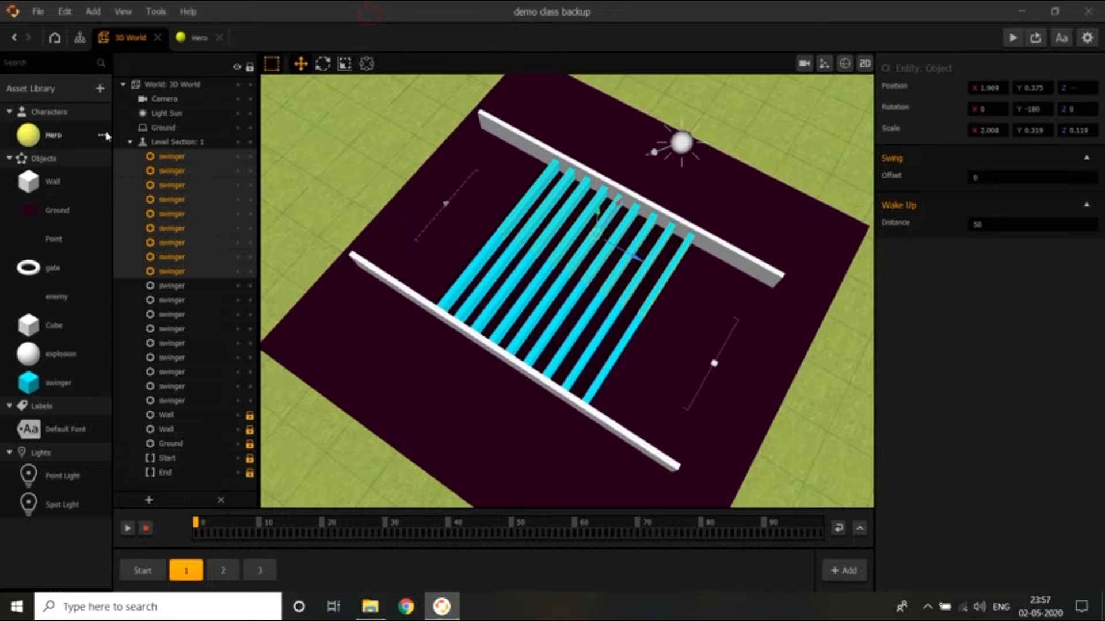
Remove the music from the UI Screen node in the game's screen flow
click(80, 39)
click(599, 227)
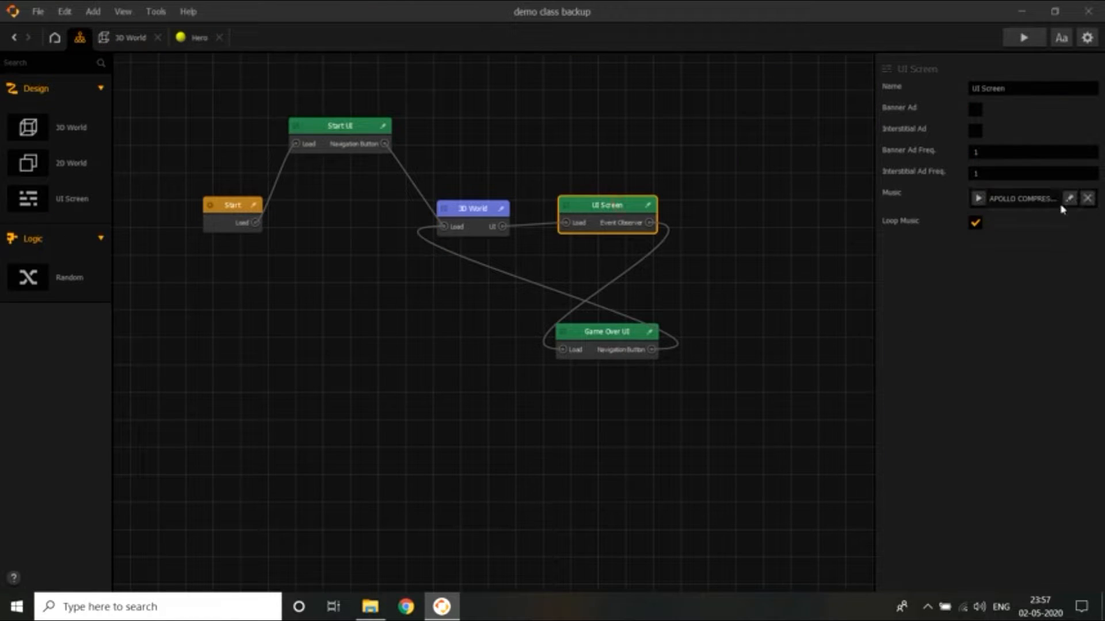
click(1085, 199)
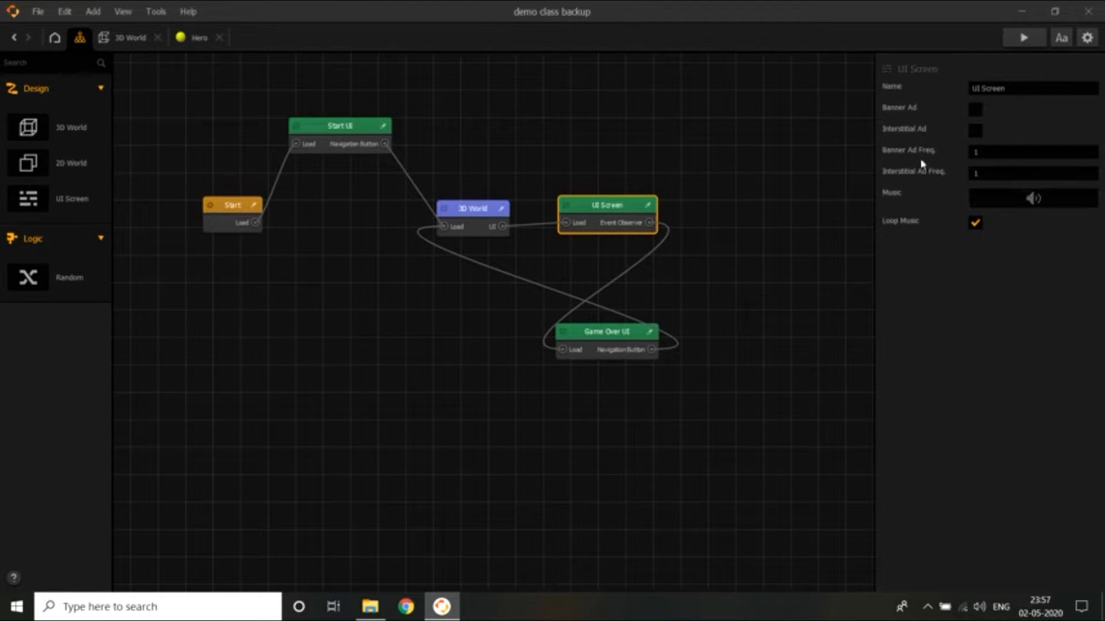
Return to the 3D World scene, test the game in the preview, and close the preview
click(195, 37)
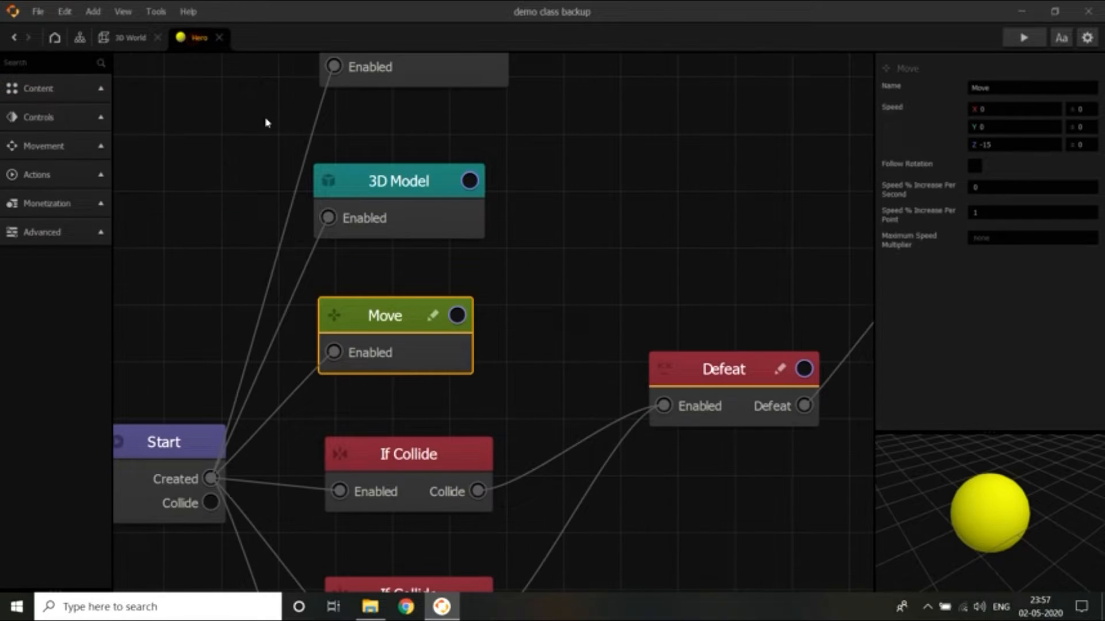
click(130, 38)
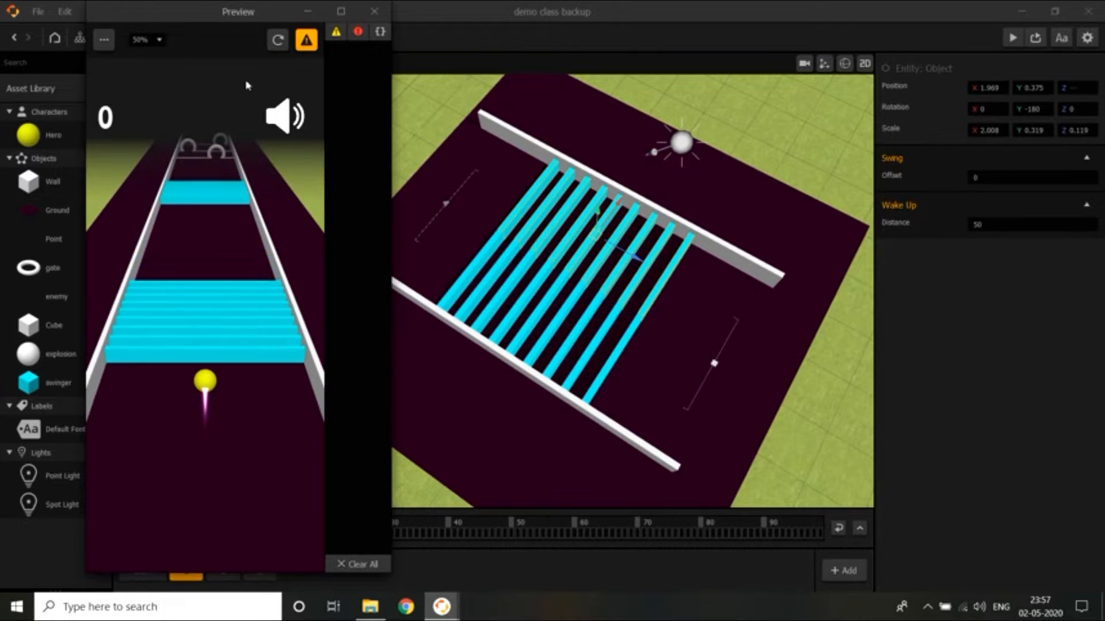
click(374, 11)
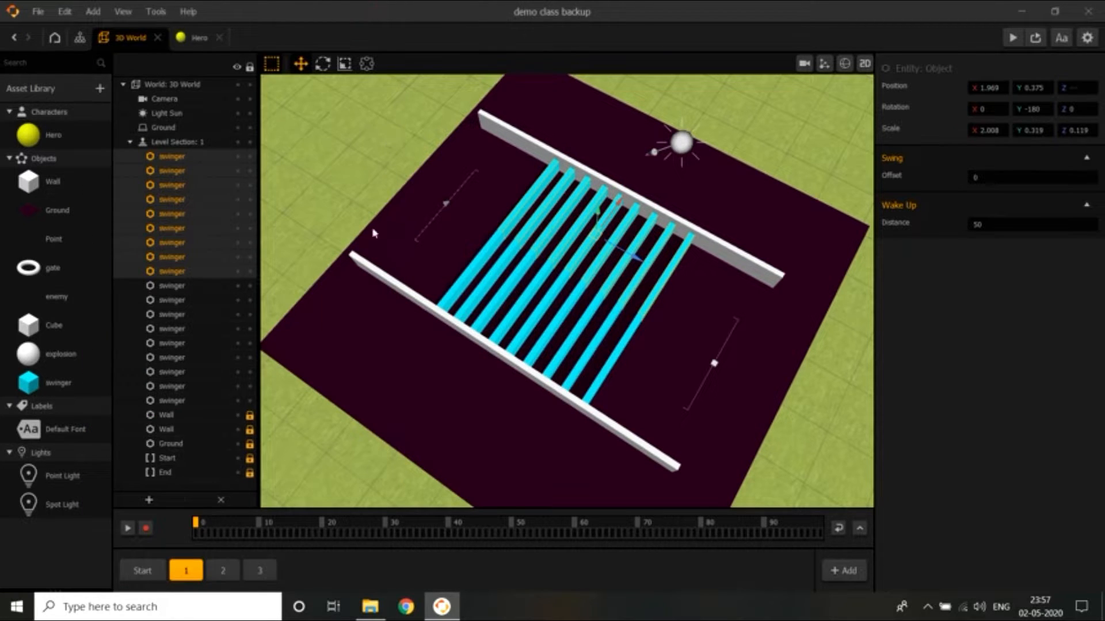
Open level section 3 and add the ready-made Hoop asset to the asset library
scroll(465, 305, down, 5)
scroll(470, 305, up, 4)
middle_drag(545, 336, 555, 315)
click(267, 572)
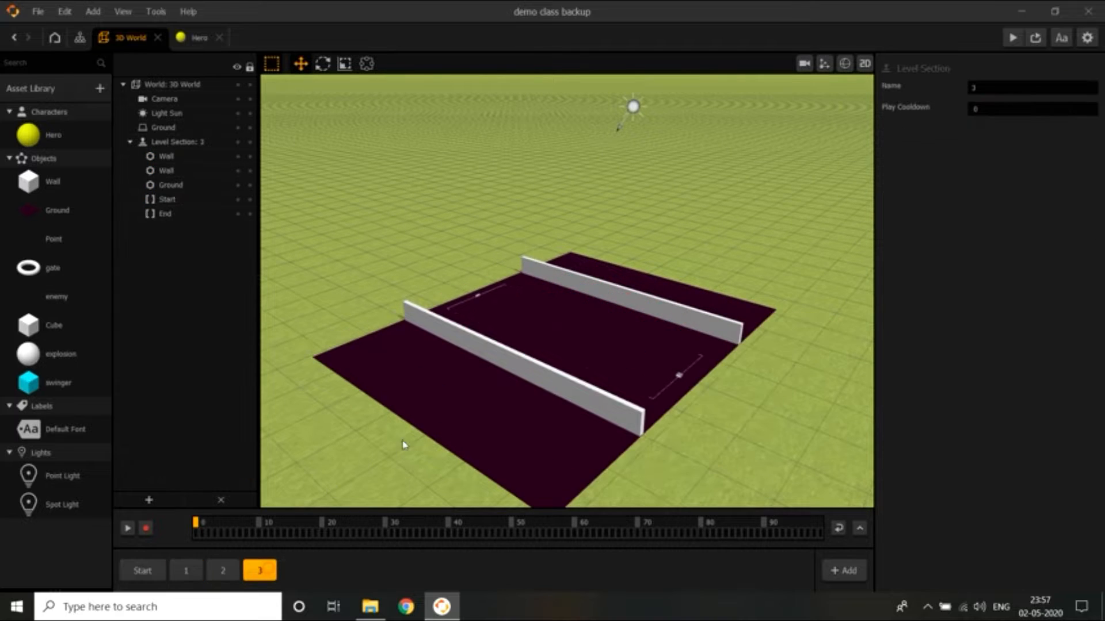
scroll(405, 447, up, 3)
mouse_move(431, 406)
middle_down()
mouse_move(458, 447)
mouse_move(435, 410)
middle_up()
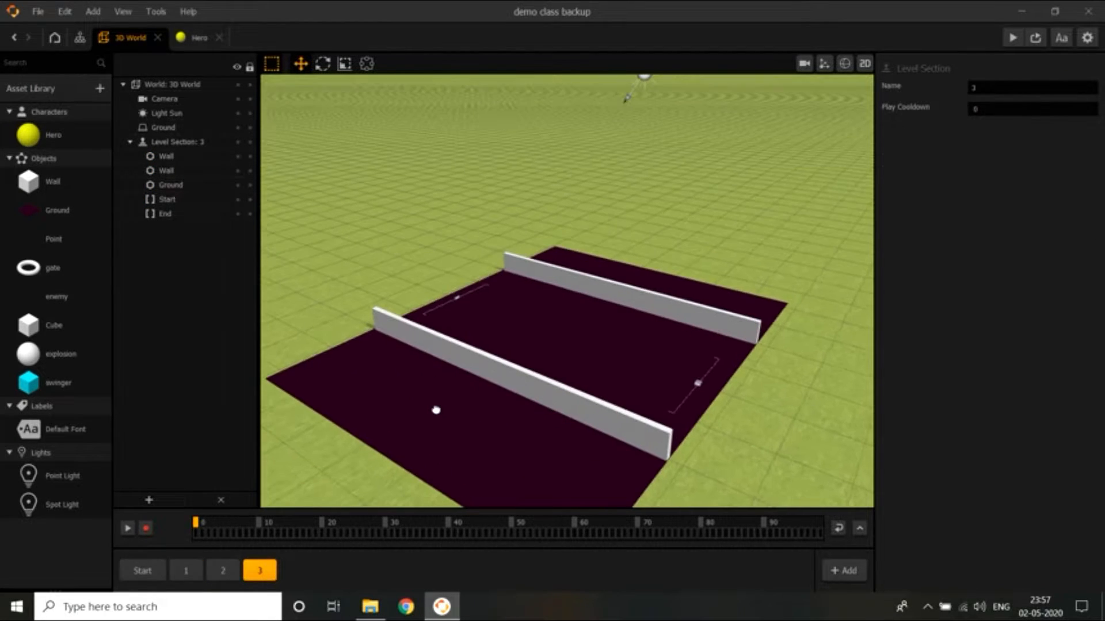
click(83, 88)
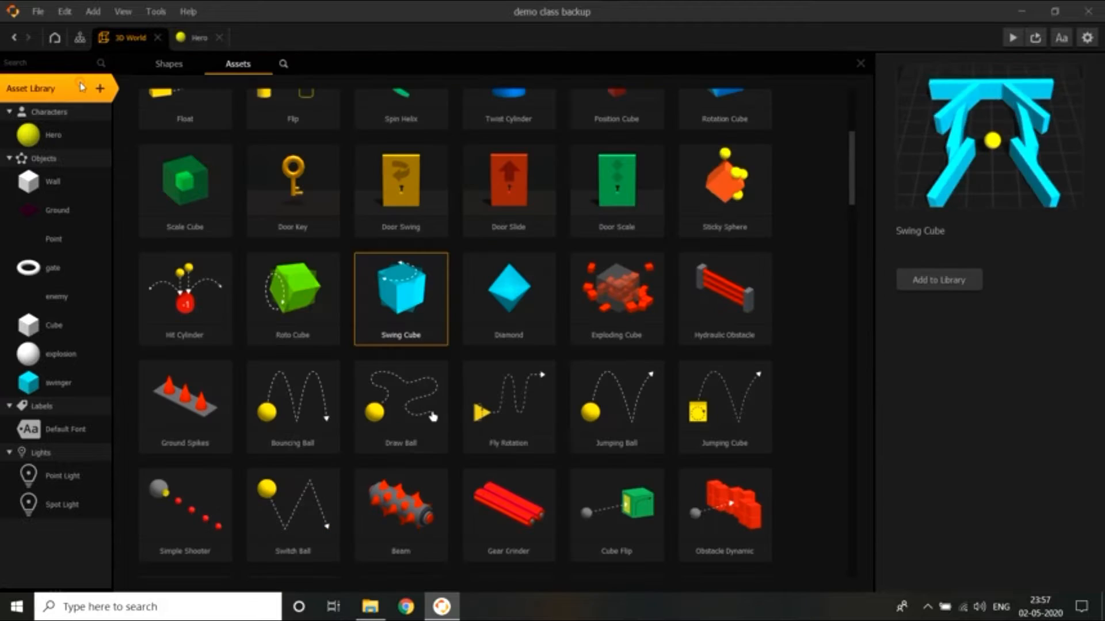
scroll(326, 224, up, 5)
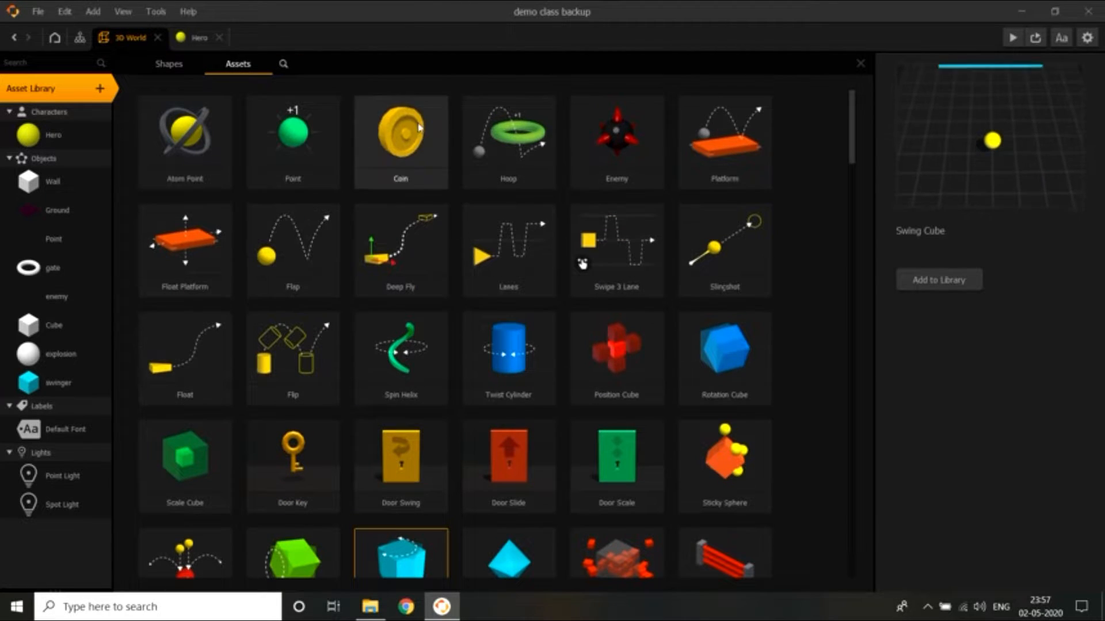
click(479, 134)
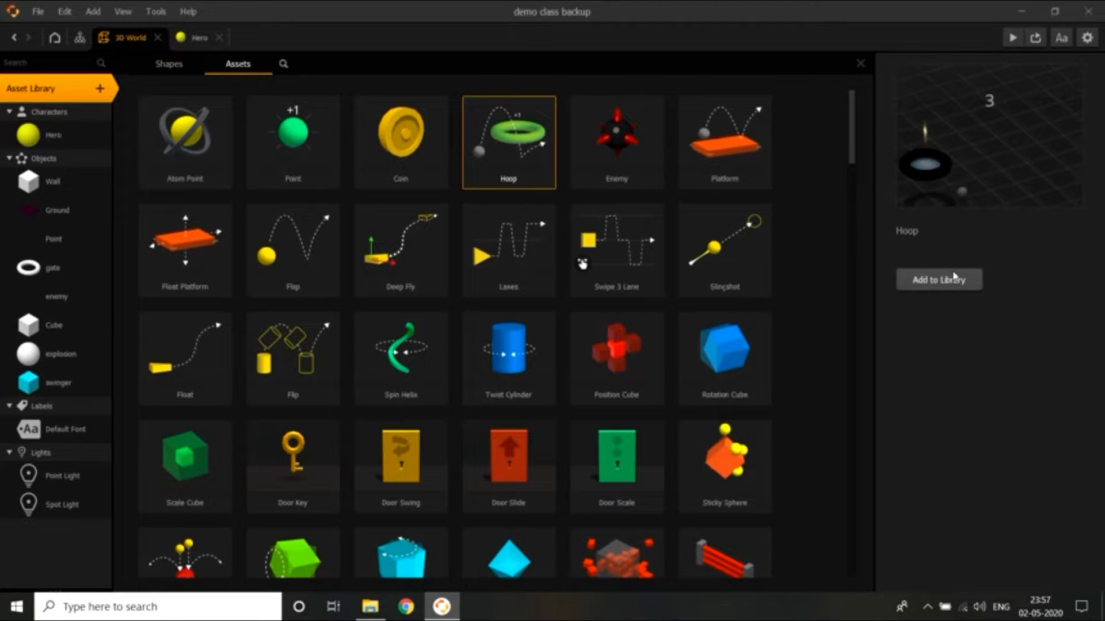
click(913, 282)
click(73, 418)
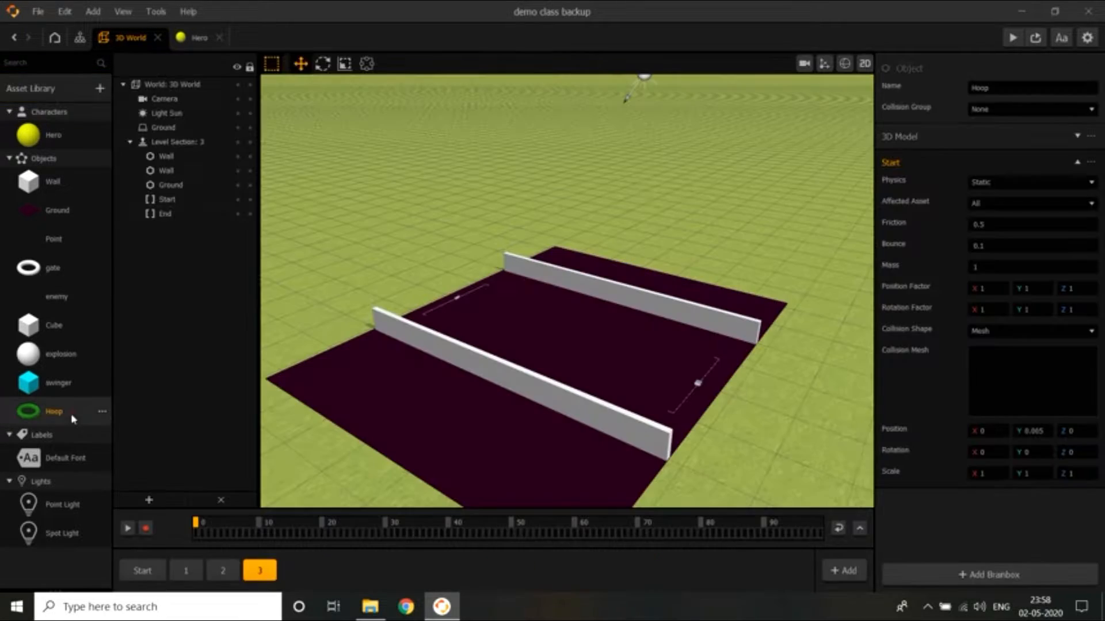
drag(53, 415, 619, 340)
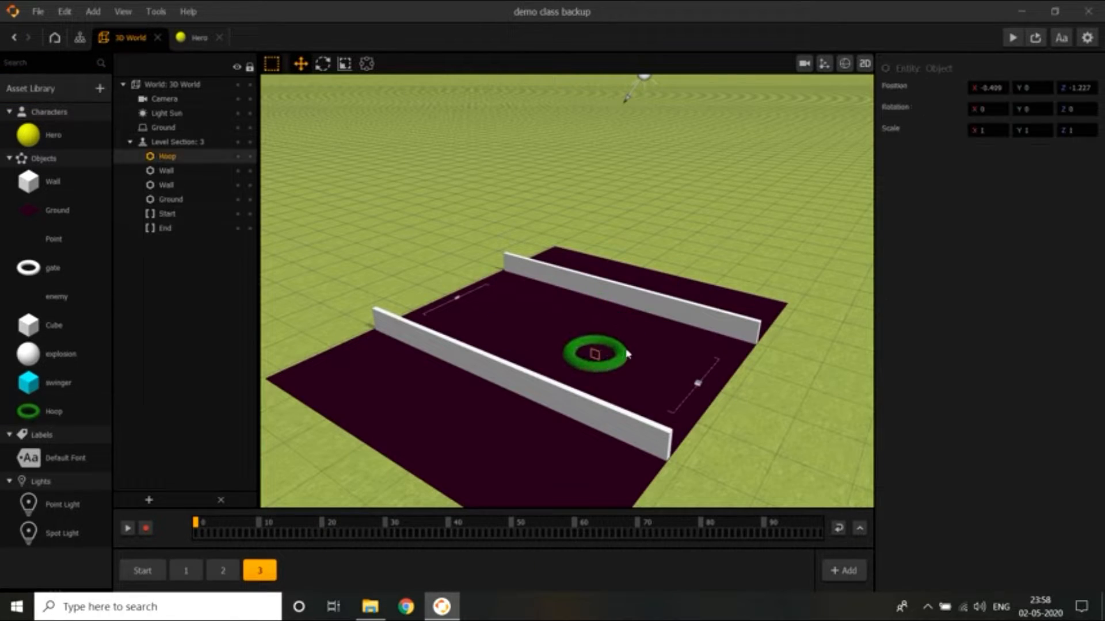
click(998, 111)
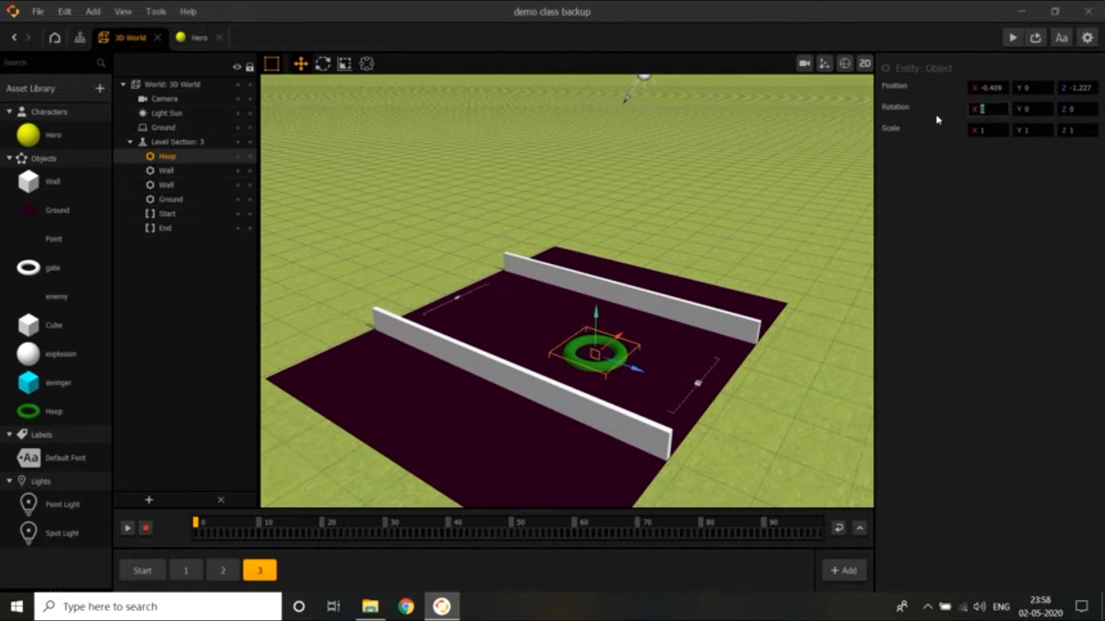
key(Return)
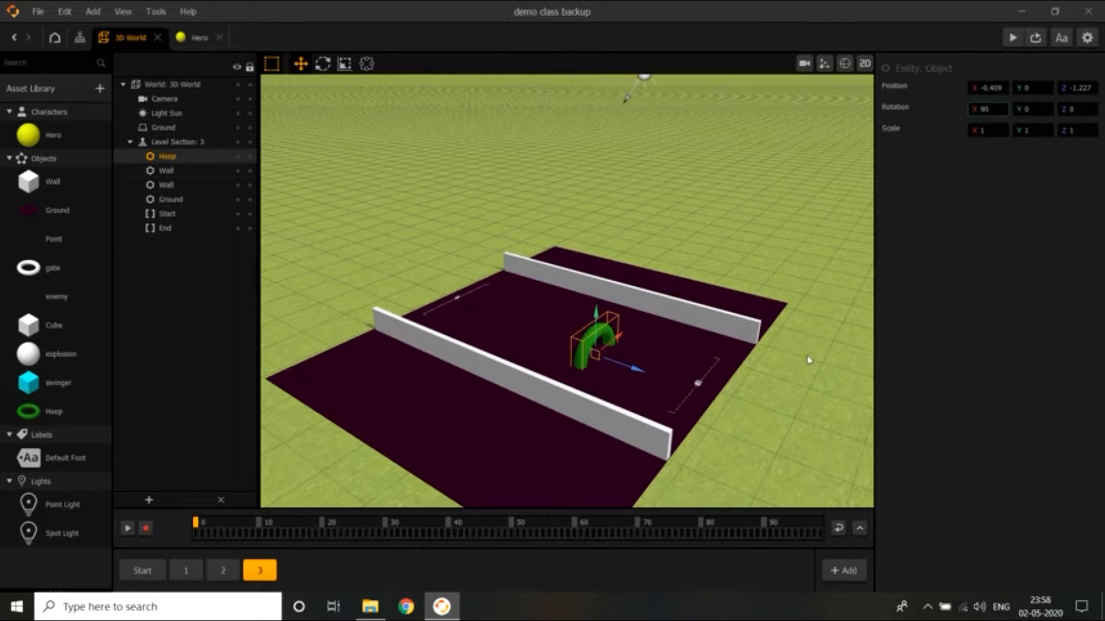
right_drag(820, 359, 780, 363)
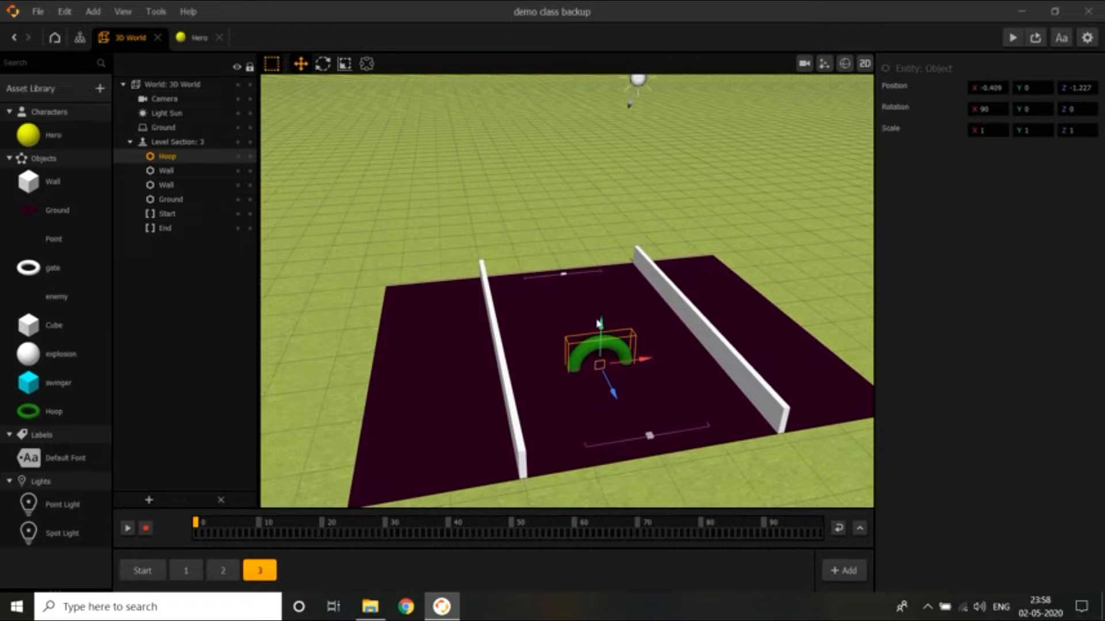
drag(599, 323, 595, 311)
drag(654, 344, 586, 393)
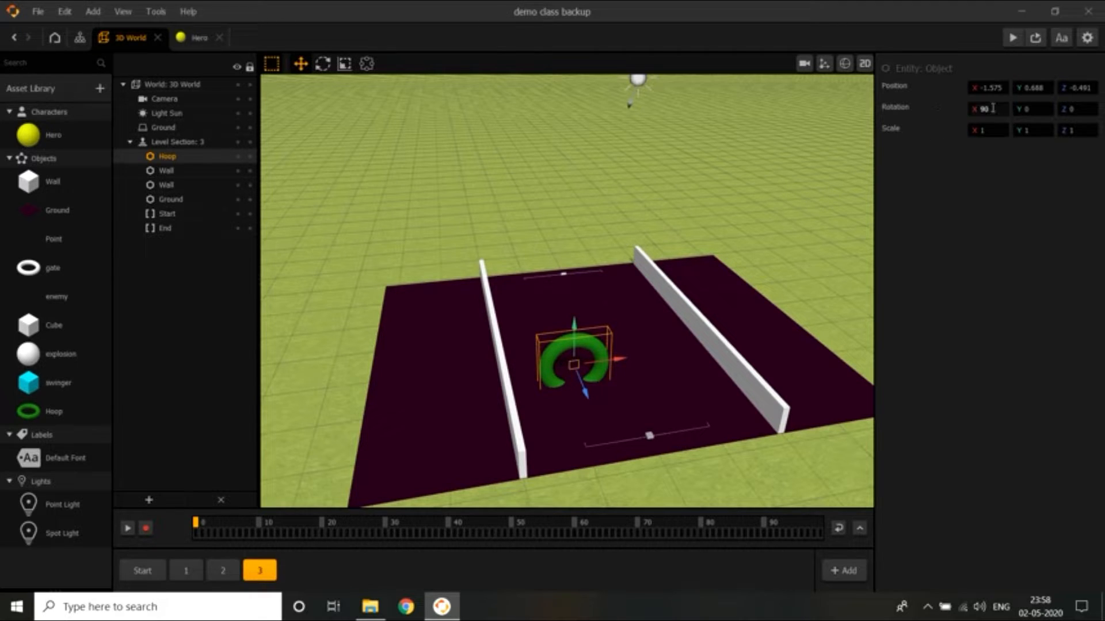
key(ctrl+z)
key(ctrl+z)
key(ctrl+z)
key(ctrl+z)
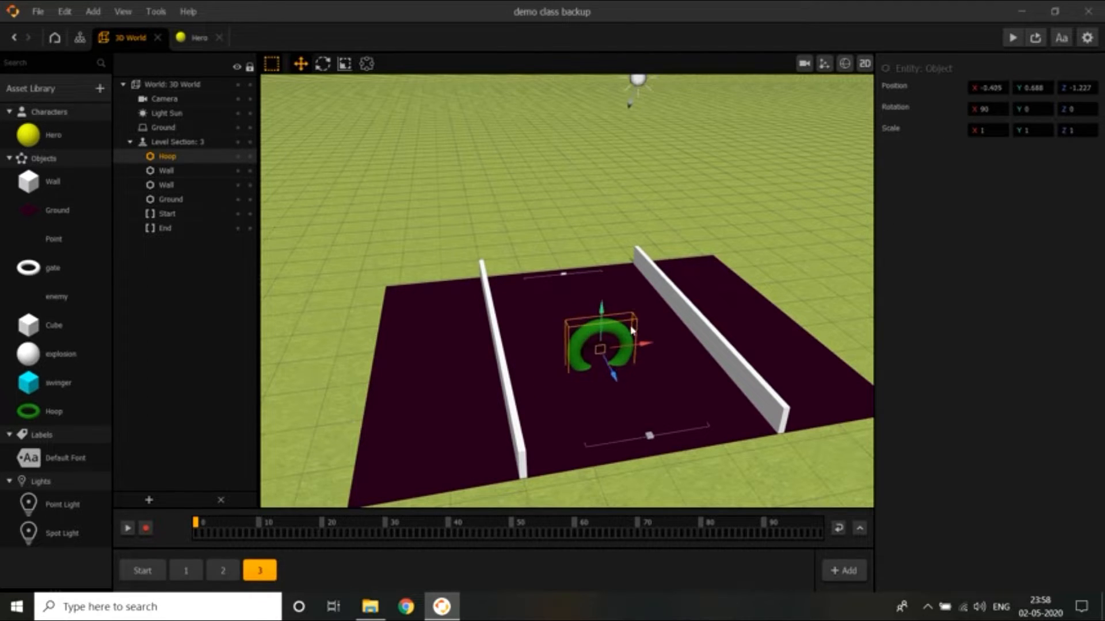
key(ctrl+z)
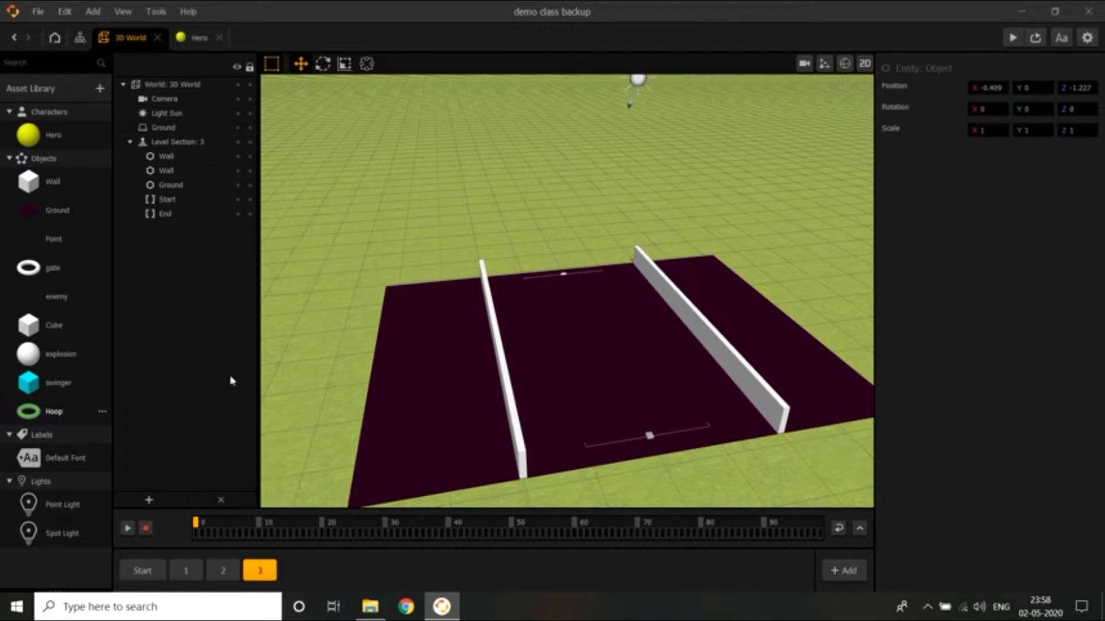
Place a Hoop on the ground between the two walls of level section 3 and set its X rotation to 90
drag(230, 381, 599, 364)
mouse_move(553, 417)
right_down()
mouse_move(588, 420)
mouse_move(564, 412)
right_up()
click(952, 108)
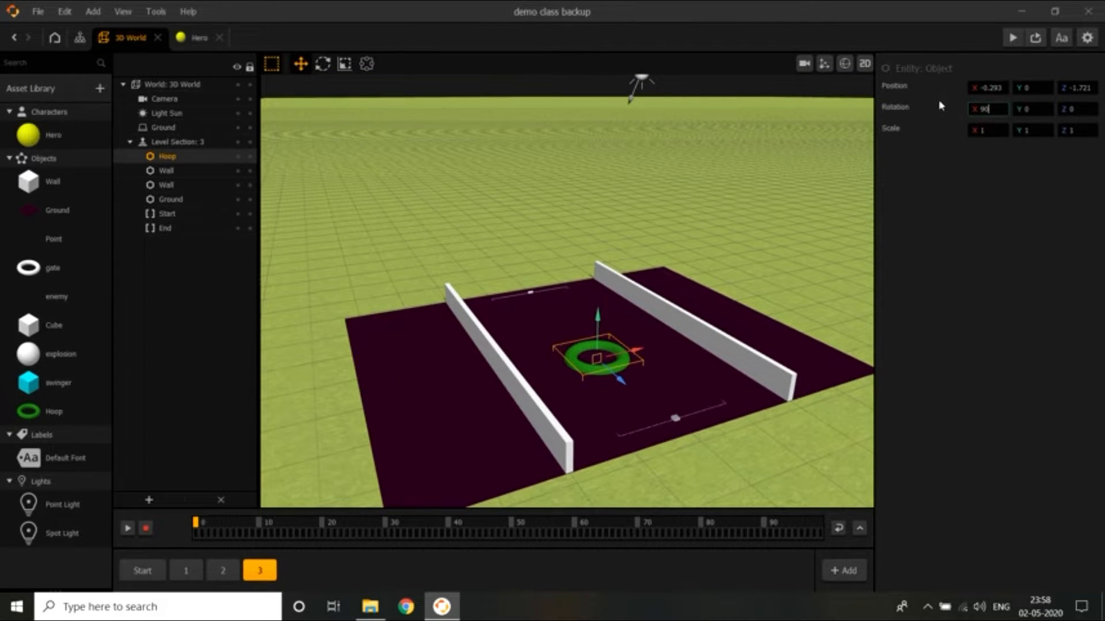
text(90)
key(Return)
Raise the hoop to about Y 0.58 and move it to about X -1.905, Z 0.781 between the walls
right_drag(640, 368, 643, 381)
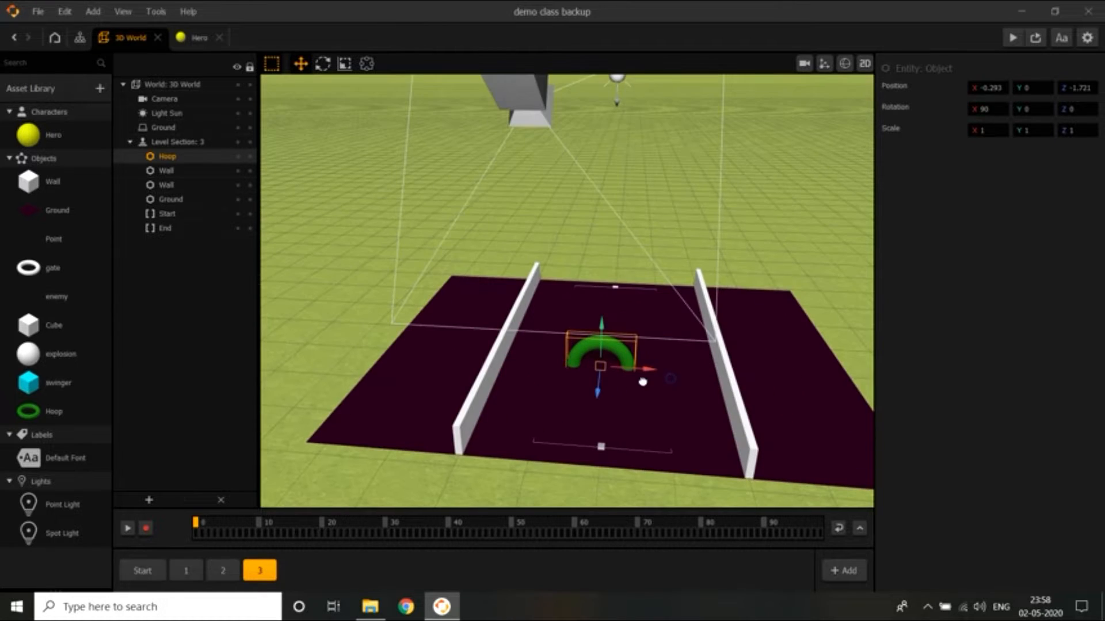
right_drag(606, 347, 615, 377)
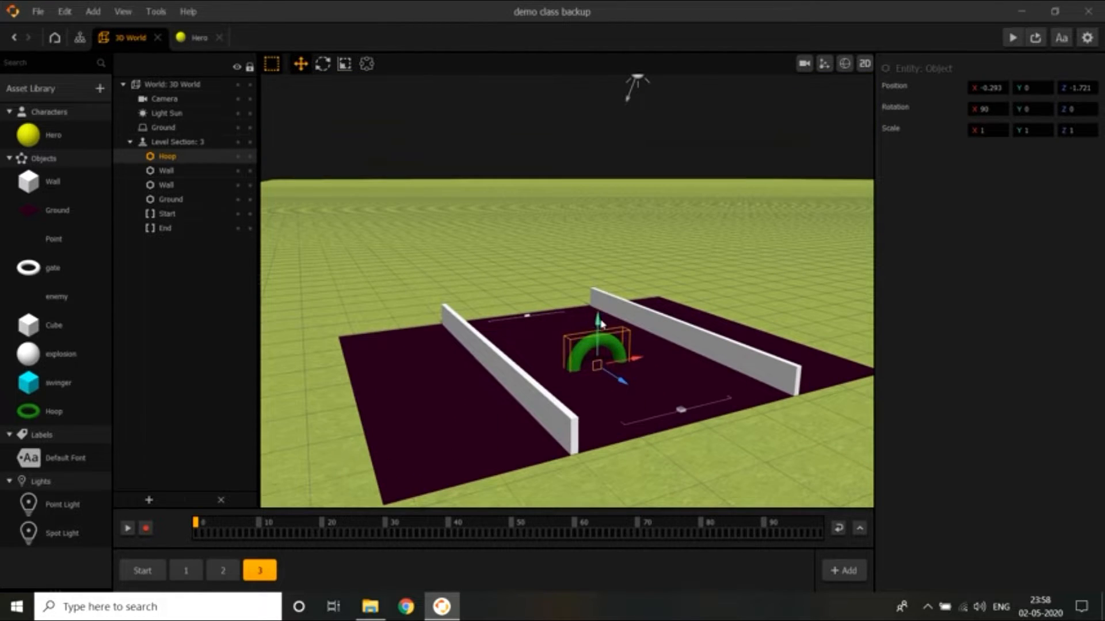
drag(600, 323, 599, 311)
scroll(643, 383, up, 3)
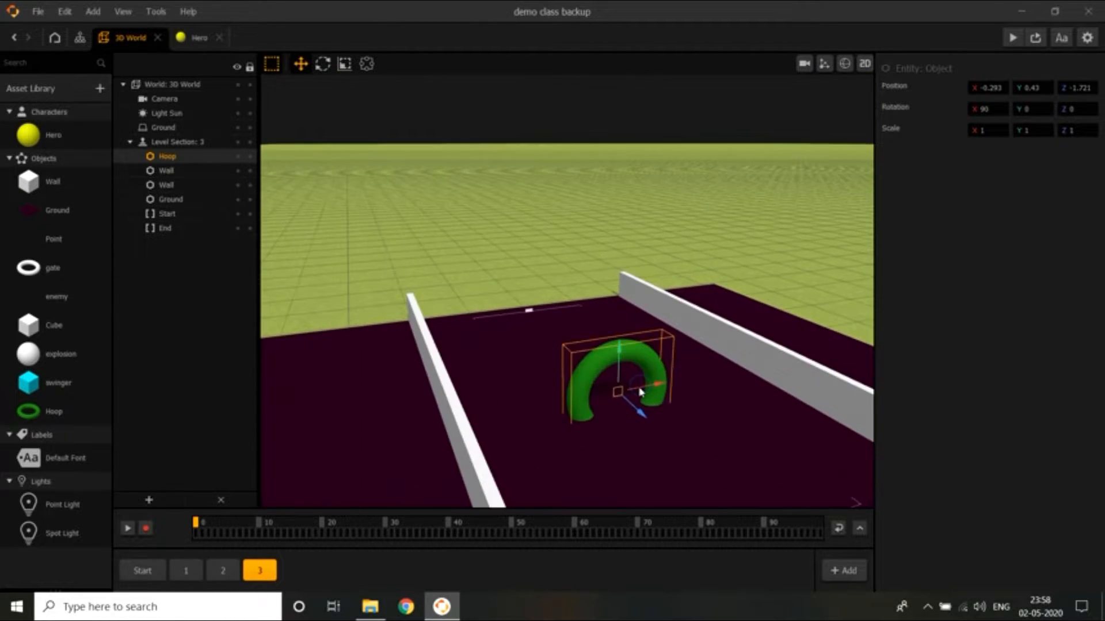
middle_drag(710, 432, 626, 403)
drag(541, 328, 541, 322)
scroll(622, 391, down, 4)
scroll(619, 402, up, 3)
right_drag(594, 404, 604, 437)
drag(565, 357, 645, 419)
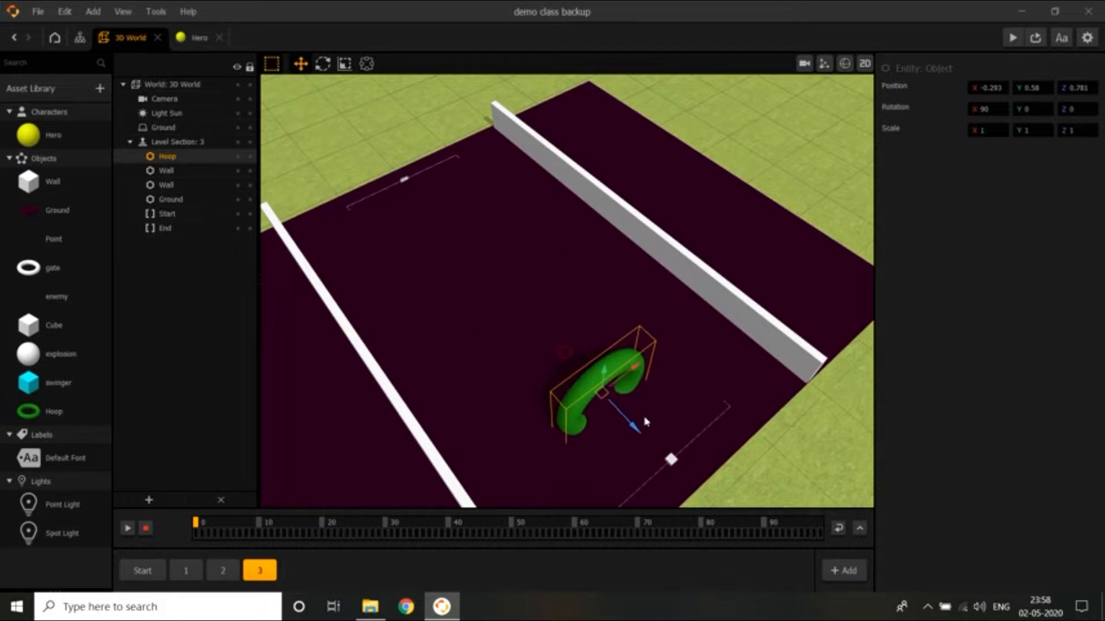
drag(630, 367, 583, 418)
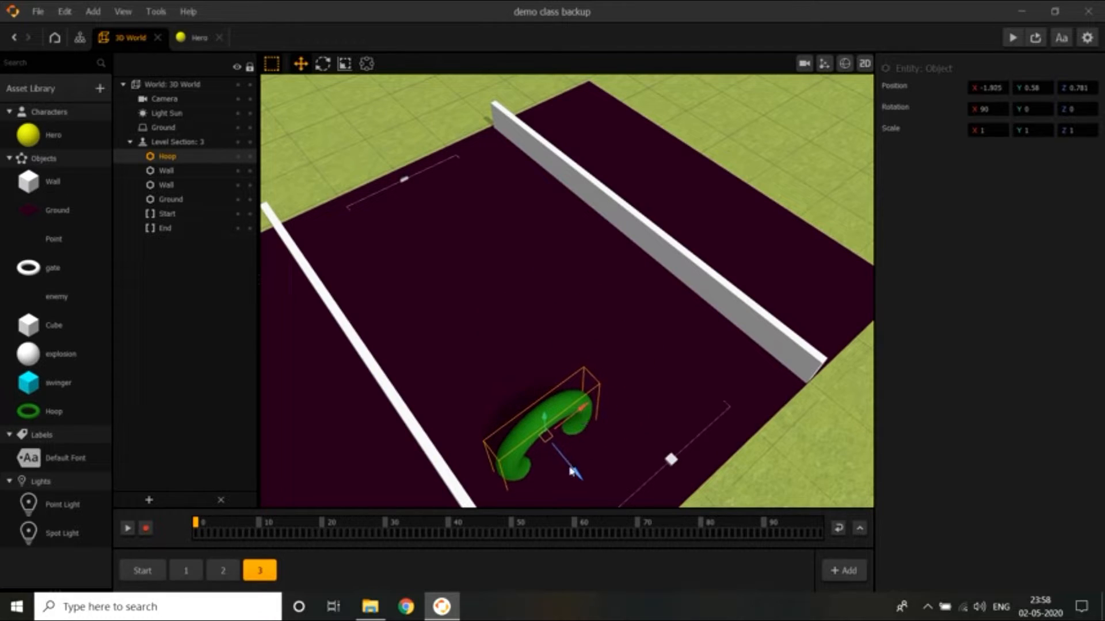
Duplicate the hoop and move the copy to about X 1.652, Z -4.998, near the opposite wall
drag(570, 469, 439, 309)
key(ctrl+d)
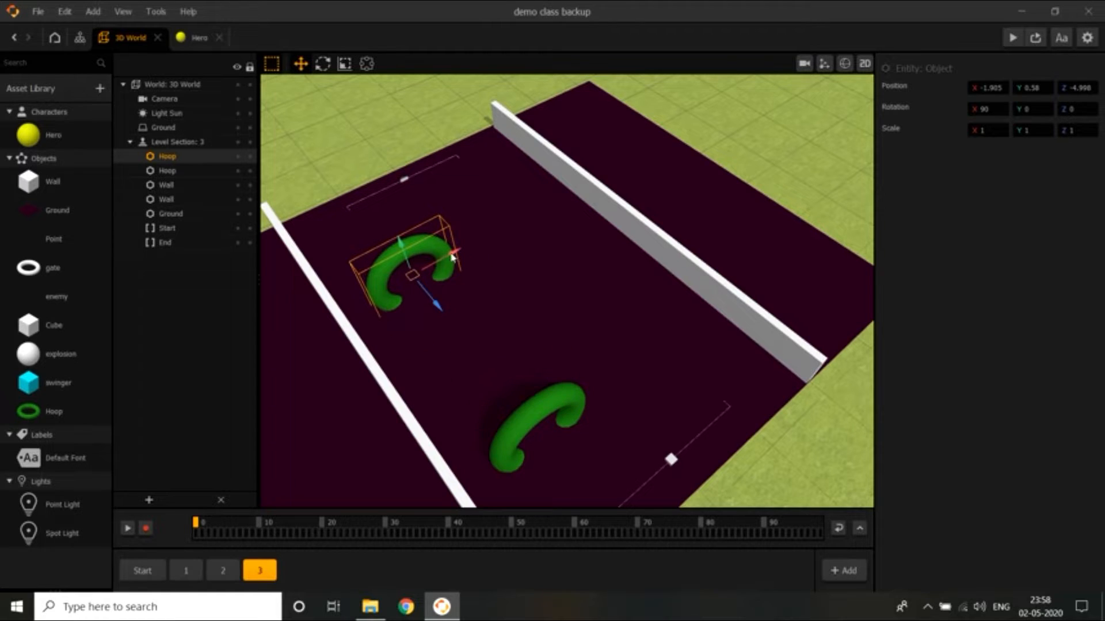
drag(451, 256, 552, 205)
right_drag(617, 342, 643, 321)
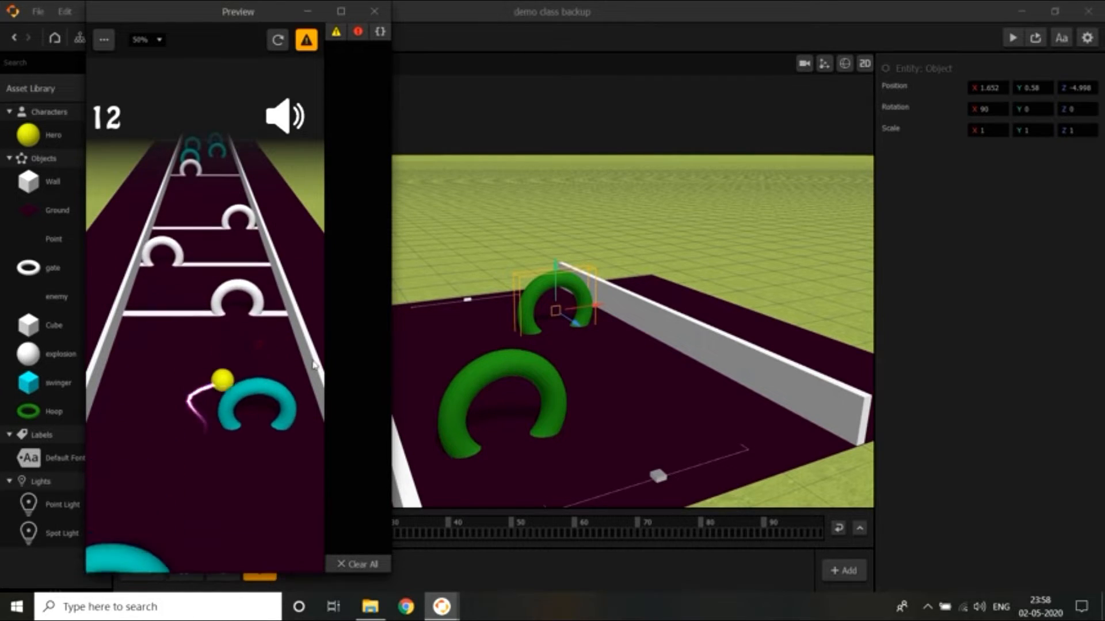
Check the two hoops of level section 3 in the game preview and close the preview
click(374, 11)
click(517, 369)
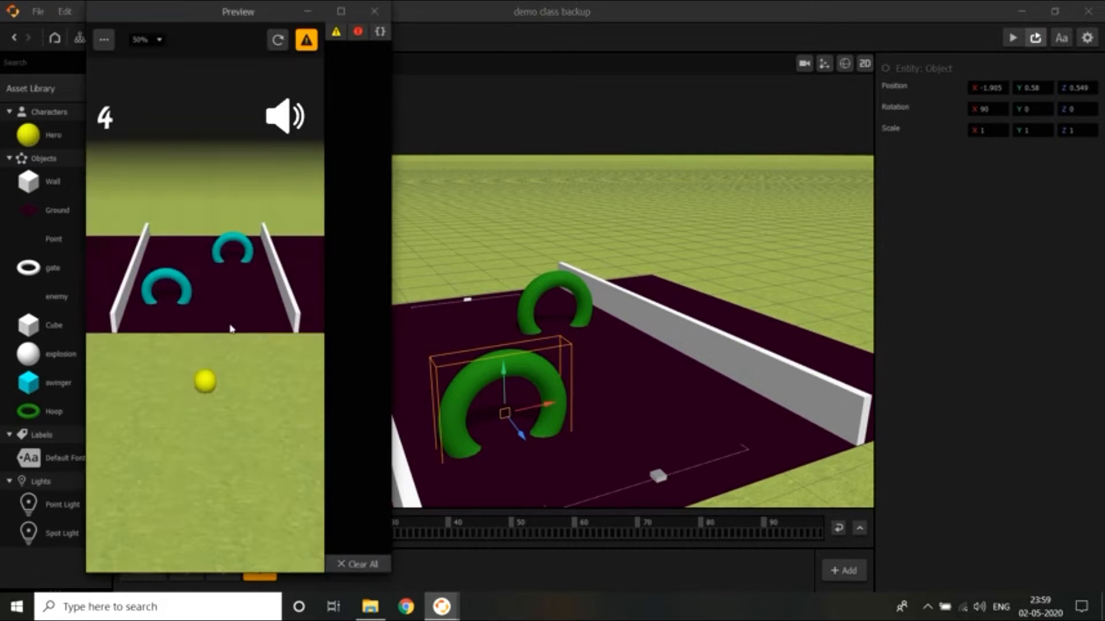
click(374, 11)
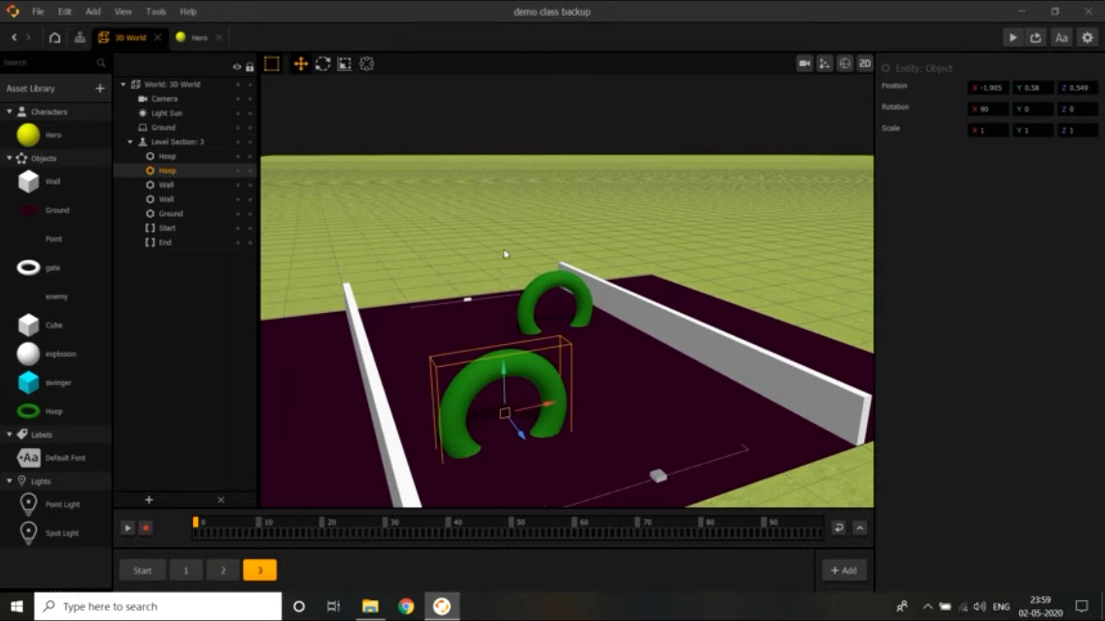
Open the Hoop asset's node map and set the If Collide node's affected asset to Hero
double_click(73, 419)
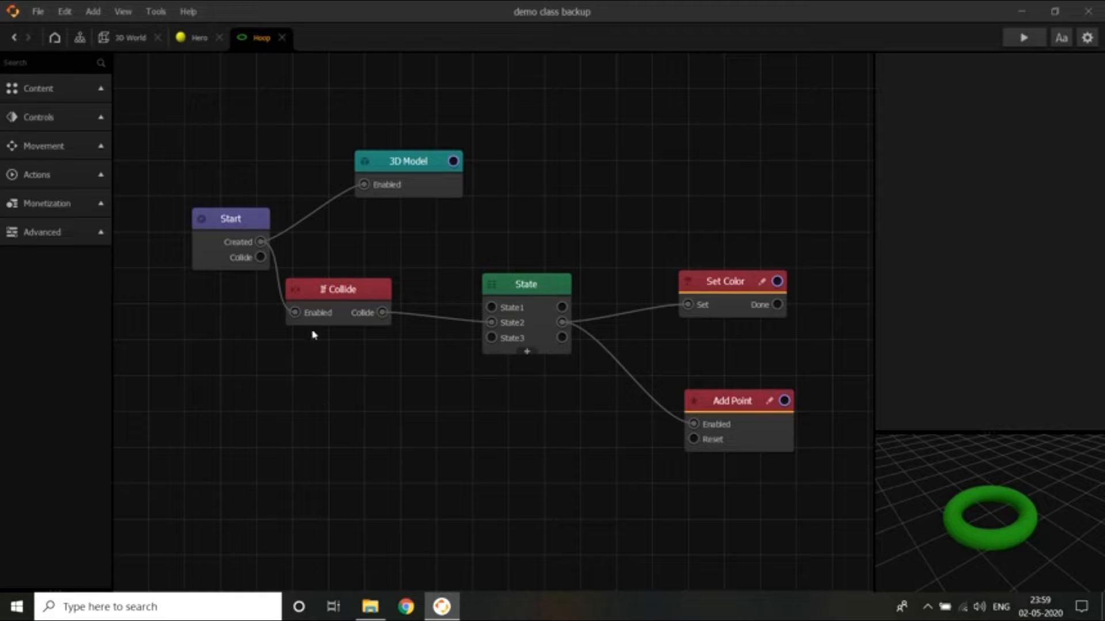
click(345, 308)
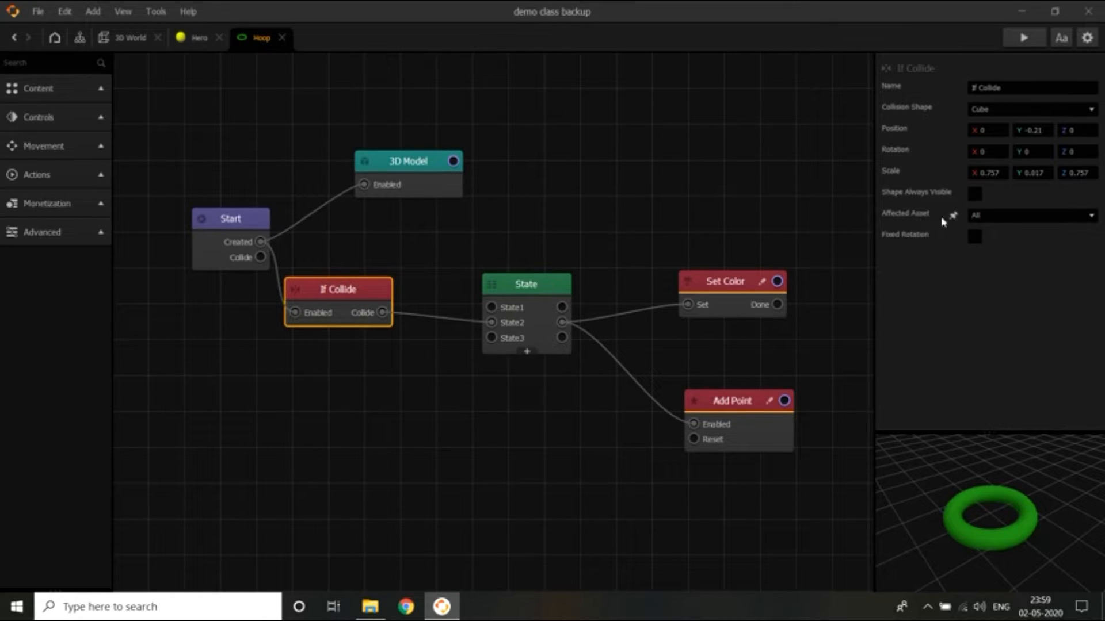
click(1025, 219)
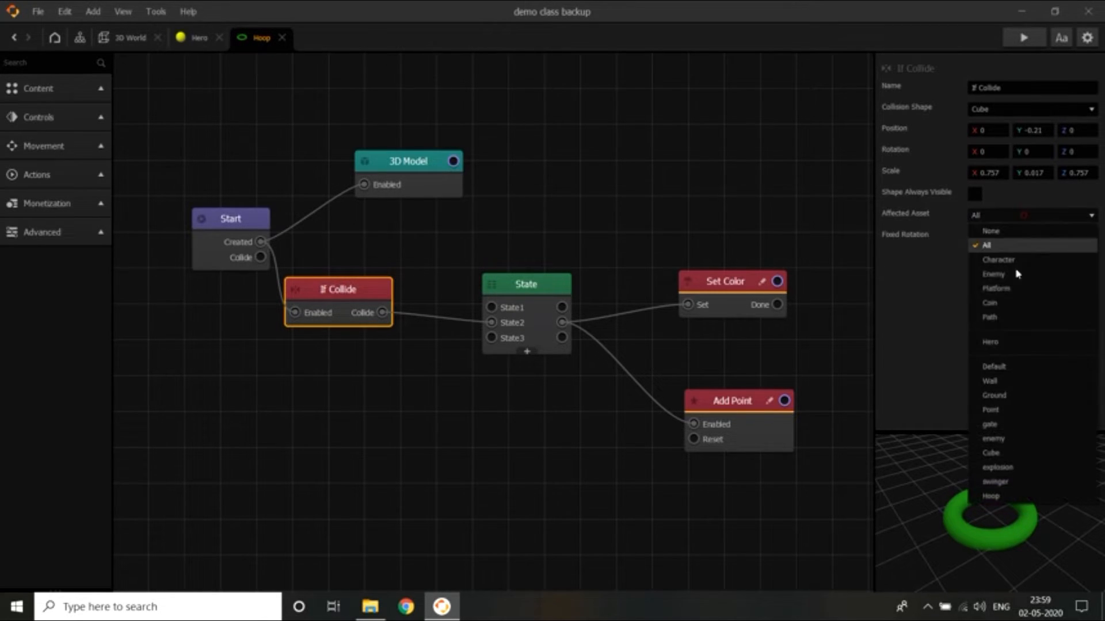
click(998, 342)
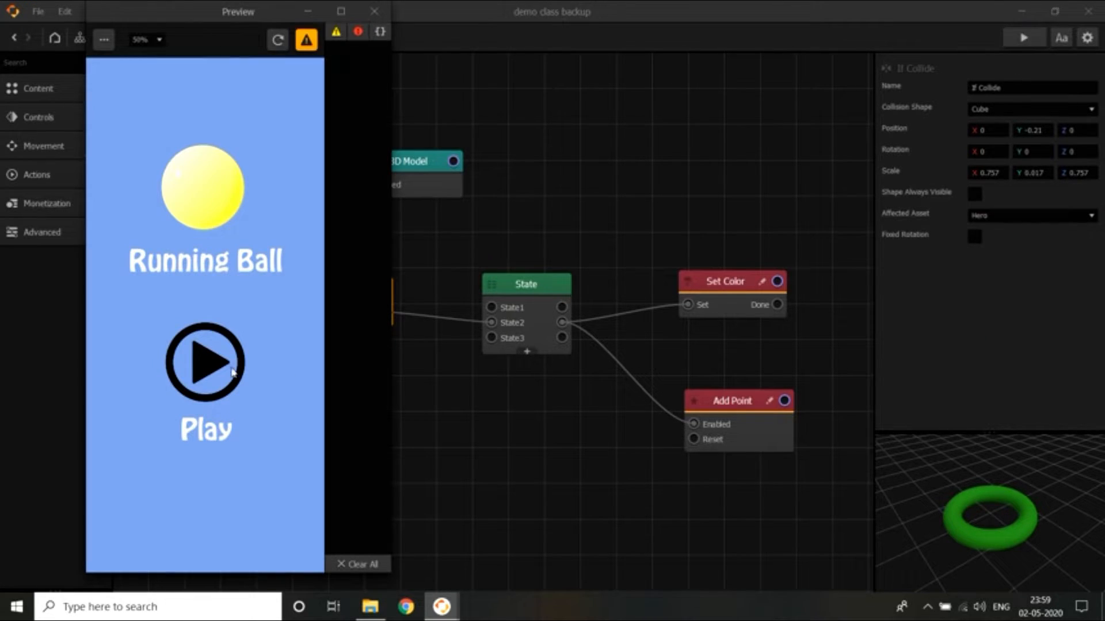
Play the game in the preview to test the hoop collision, and close the preview
click(215, 362)
drag(213, 360, 148, 344)
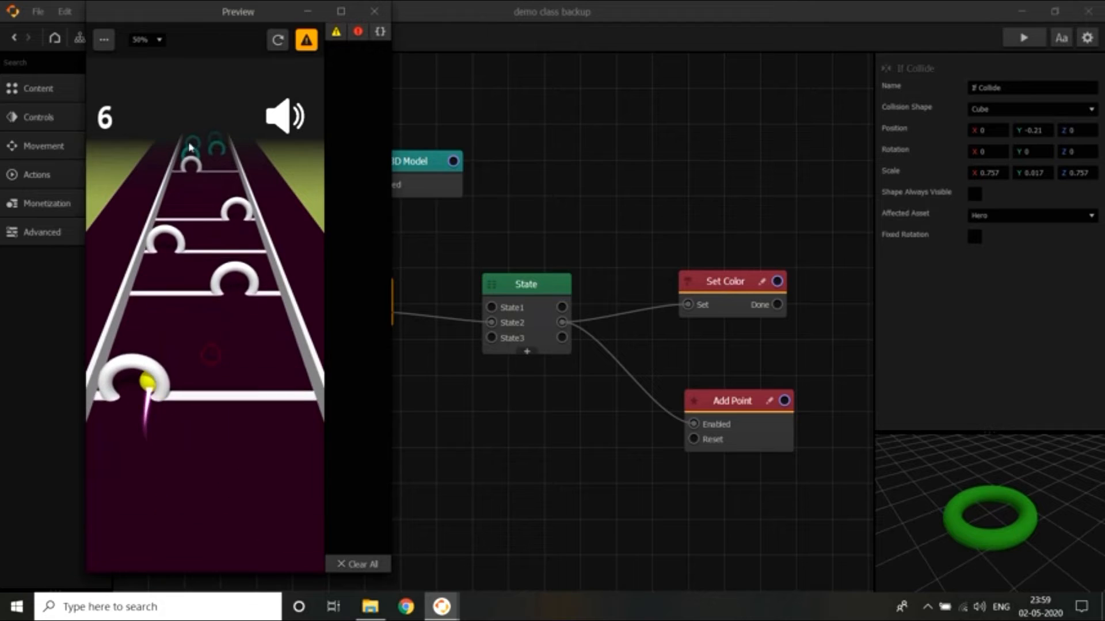
click(374, 12)
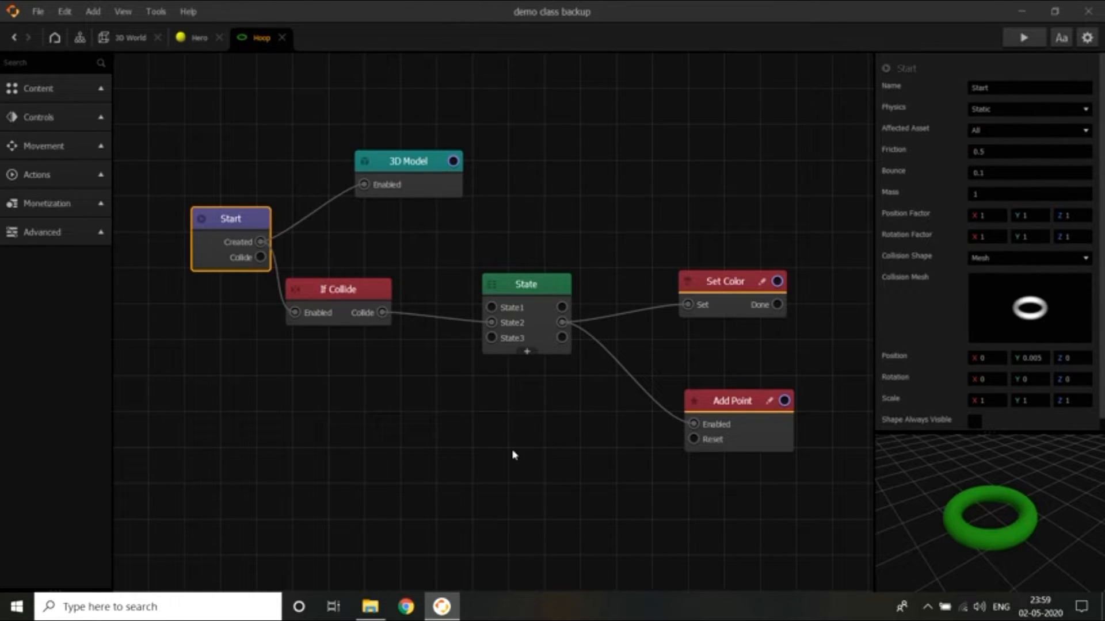
Set the physics of the Hoop's Start node to None
click(1013, 109)
click(1004, 128)
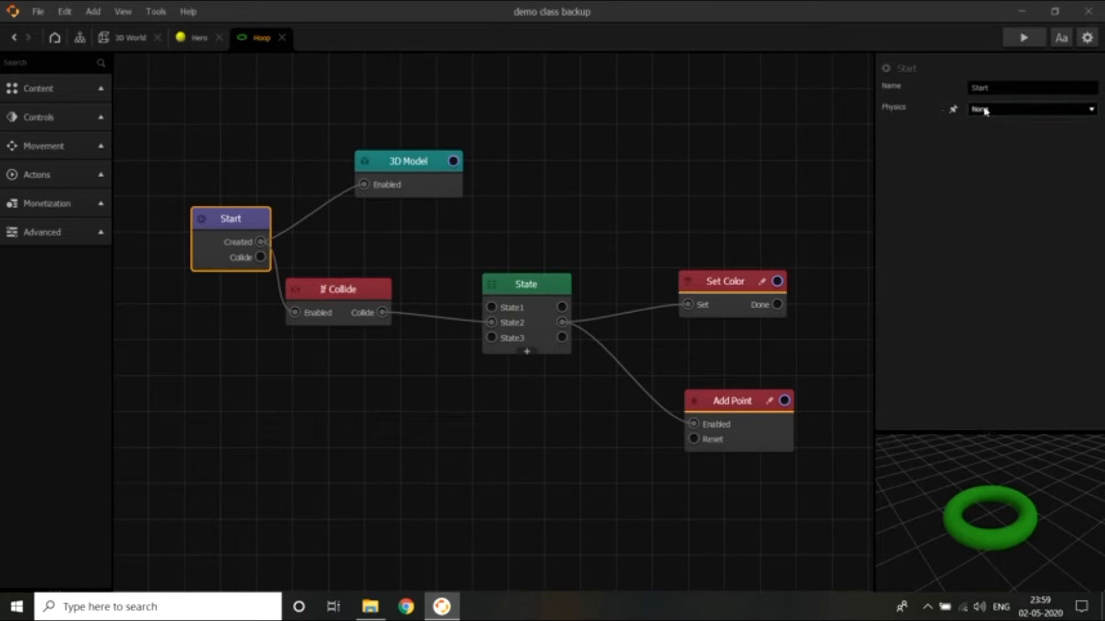
Set the Hoop's 3D Model node color to a bright green, #00ff77
click(421, 178)
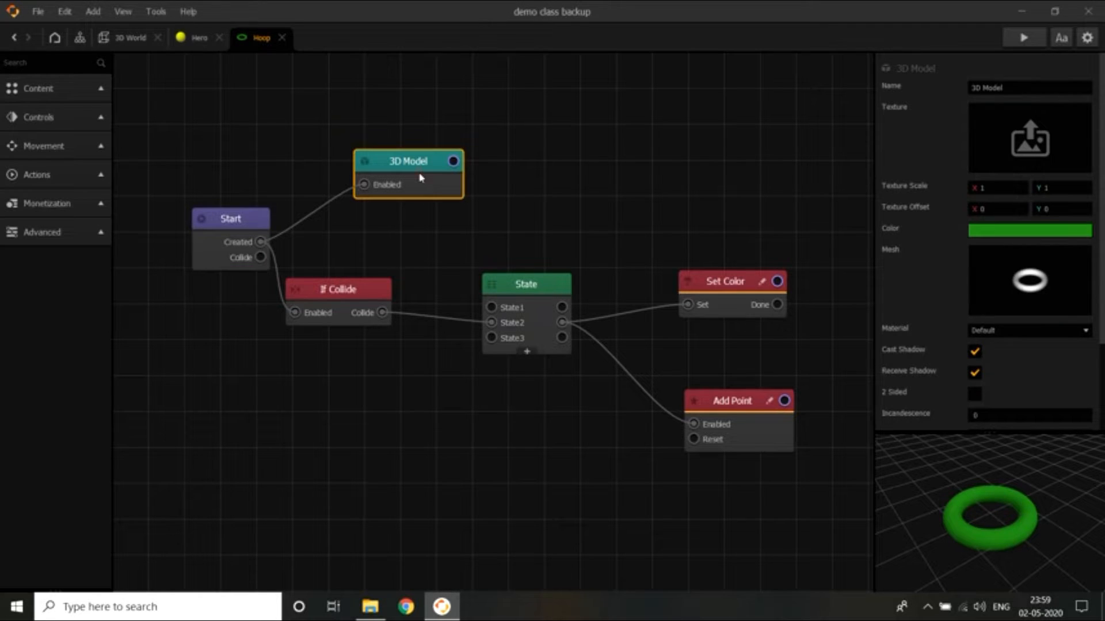
click(1013, 231)
click(691, 223)
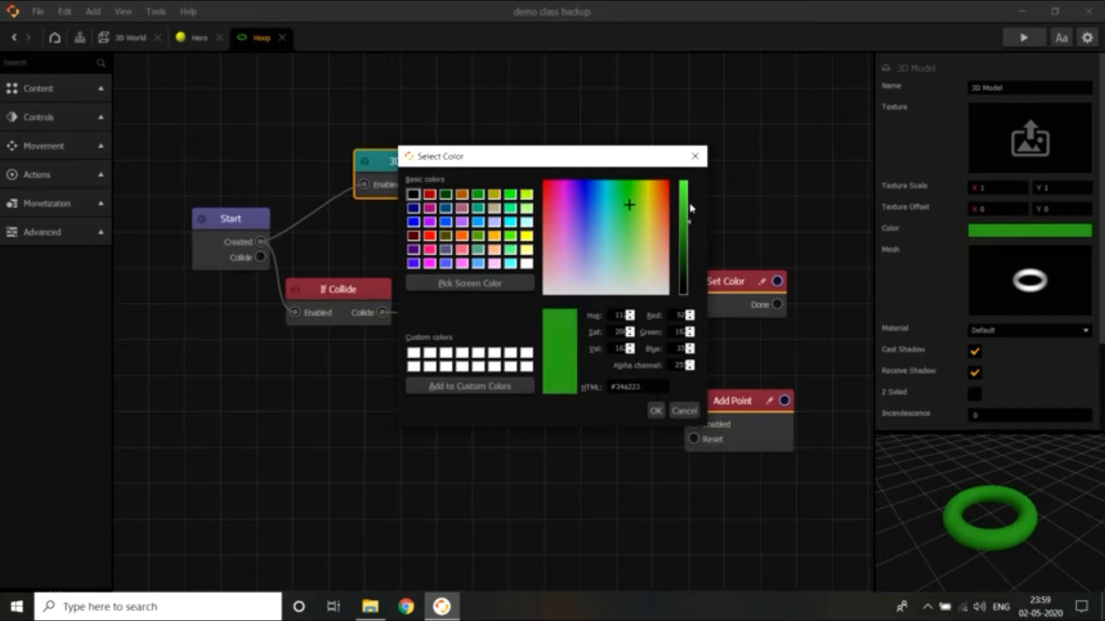
drag(691, 208, 689, 181)
drag(629, 211, 617, 176)
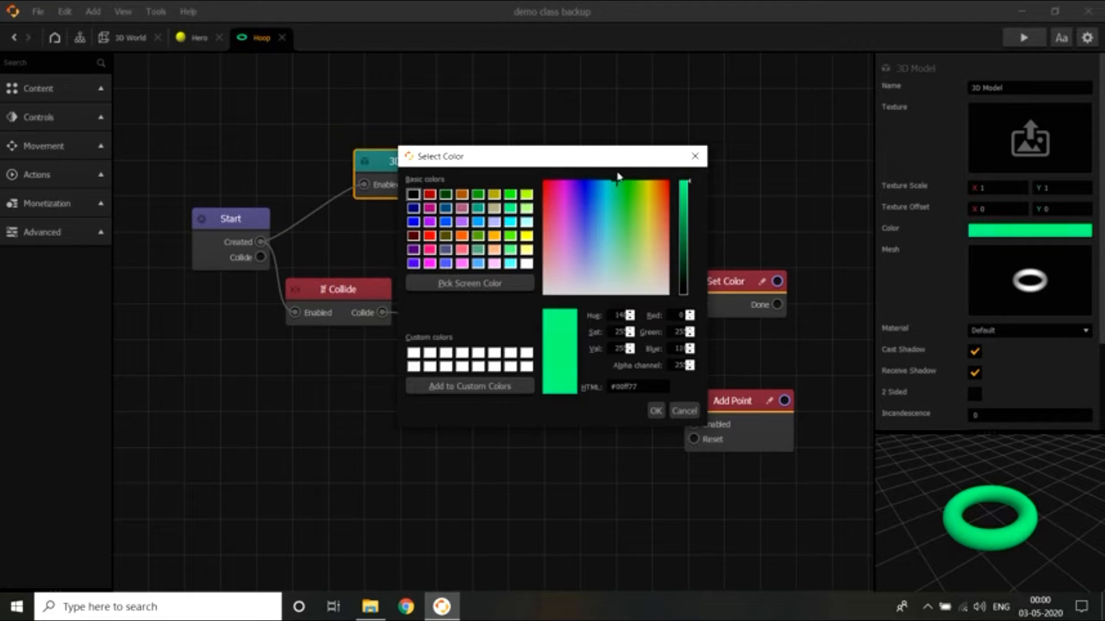
click(656, 410)
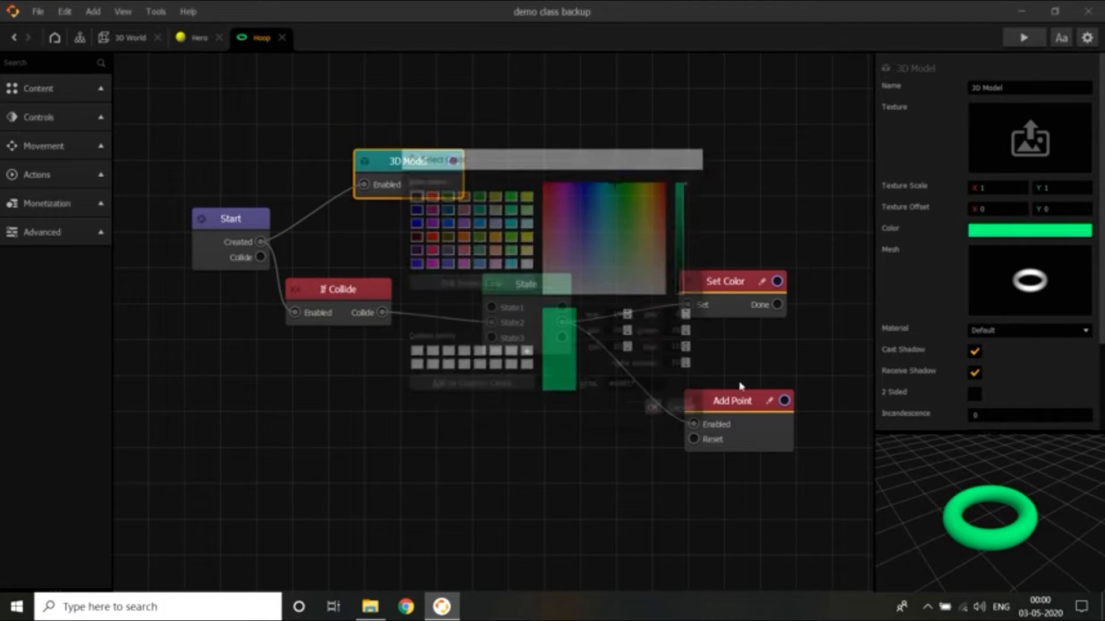
Set the amount of the Hoop's Add Point node to 5
click(711, 397)
click(975, 109)
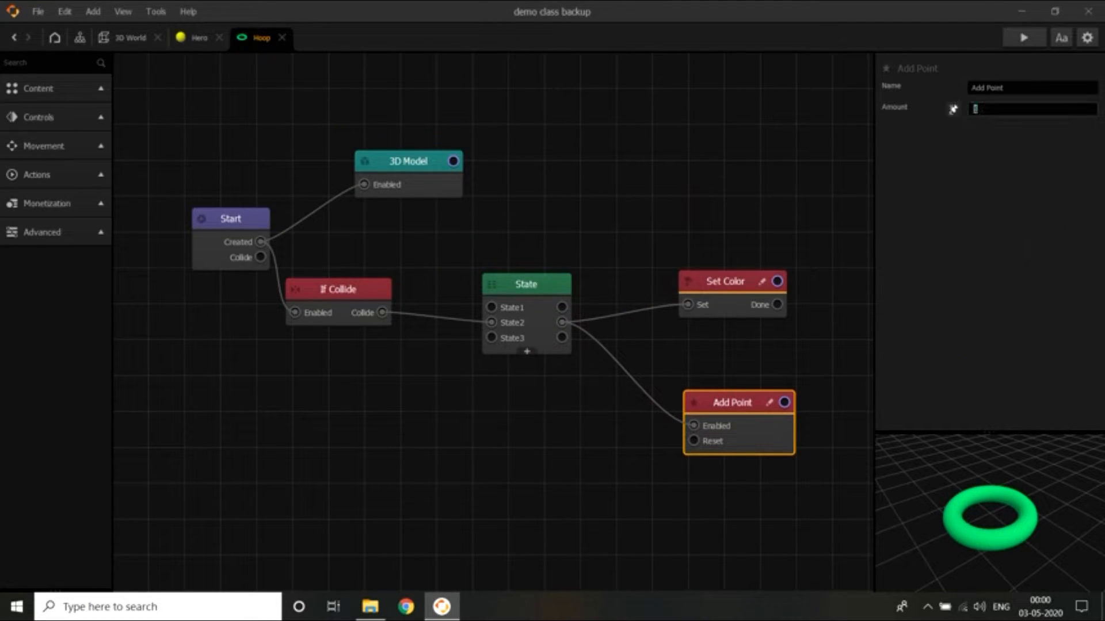
text(5)
Change the Set Color node's color to bright yellow, #f3ff00
click(734, 283)
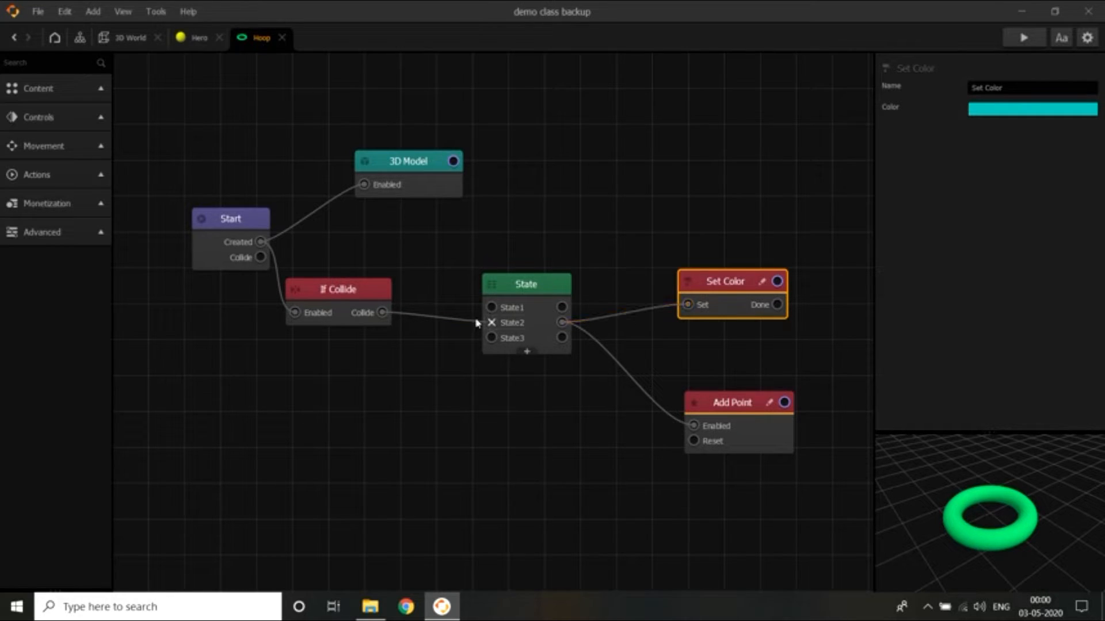
click(412, 170)
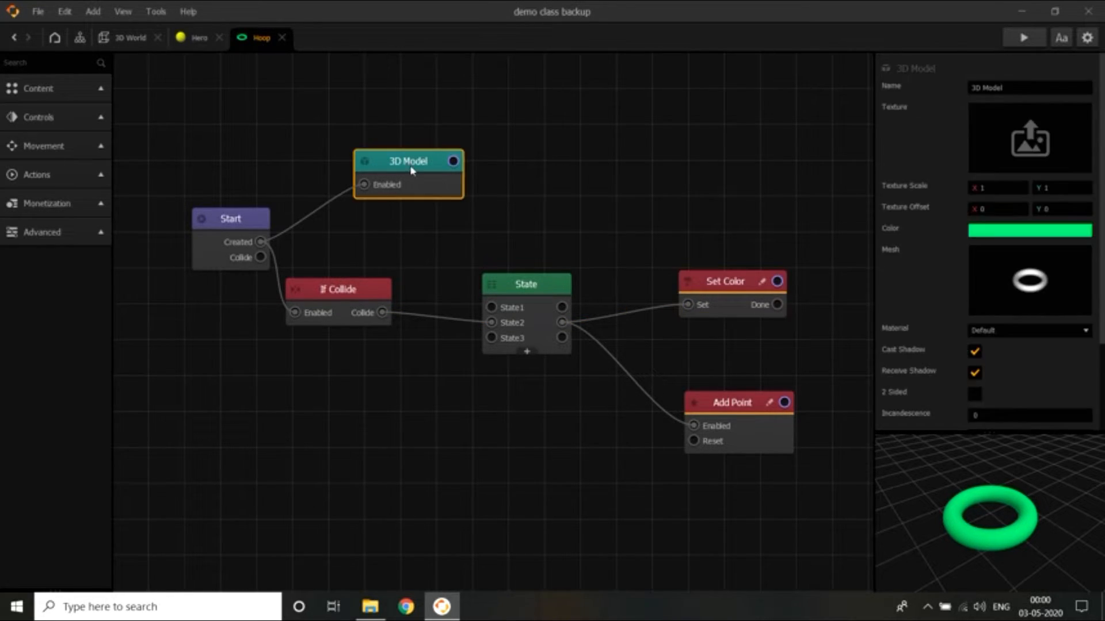
click(703, 299)
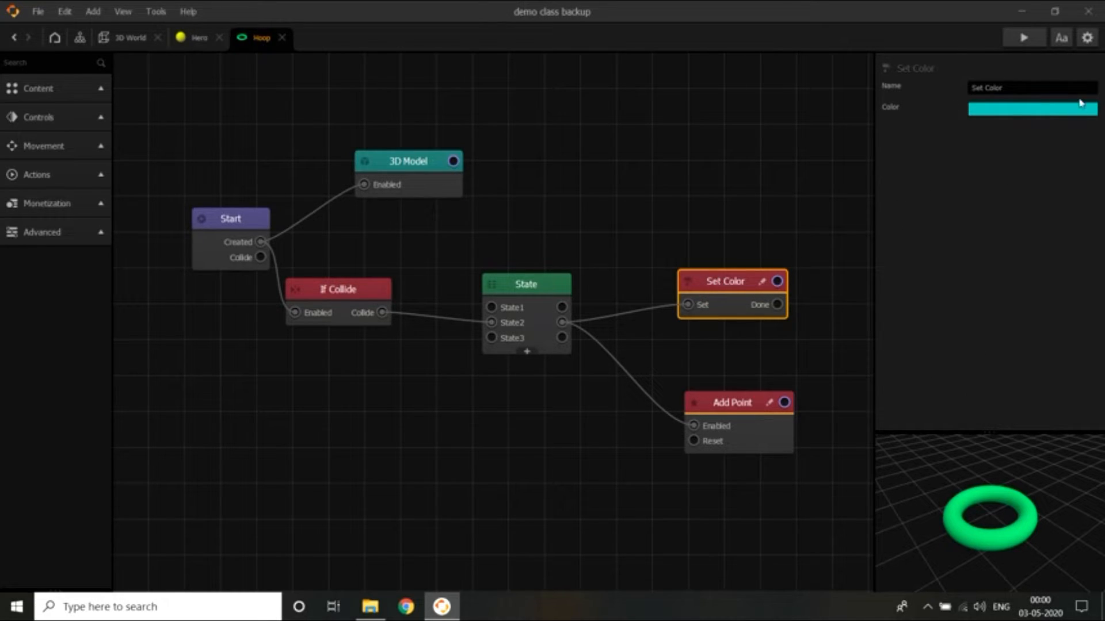
click(1061, 112)
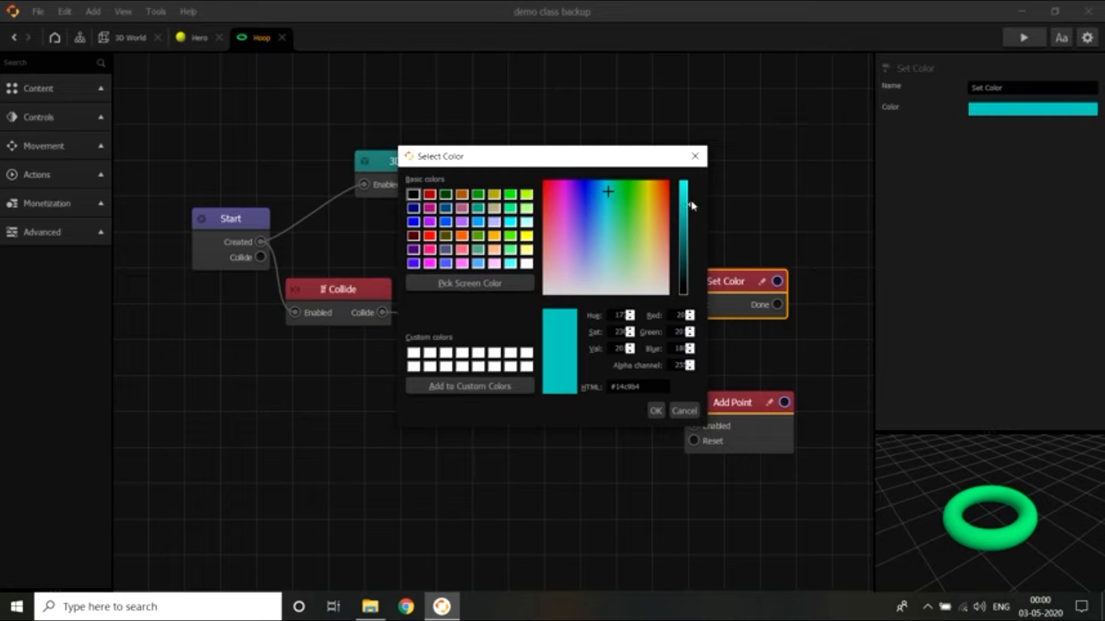
drag(688, 208, 646, 182)
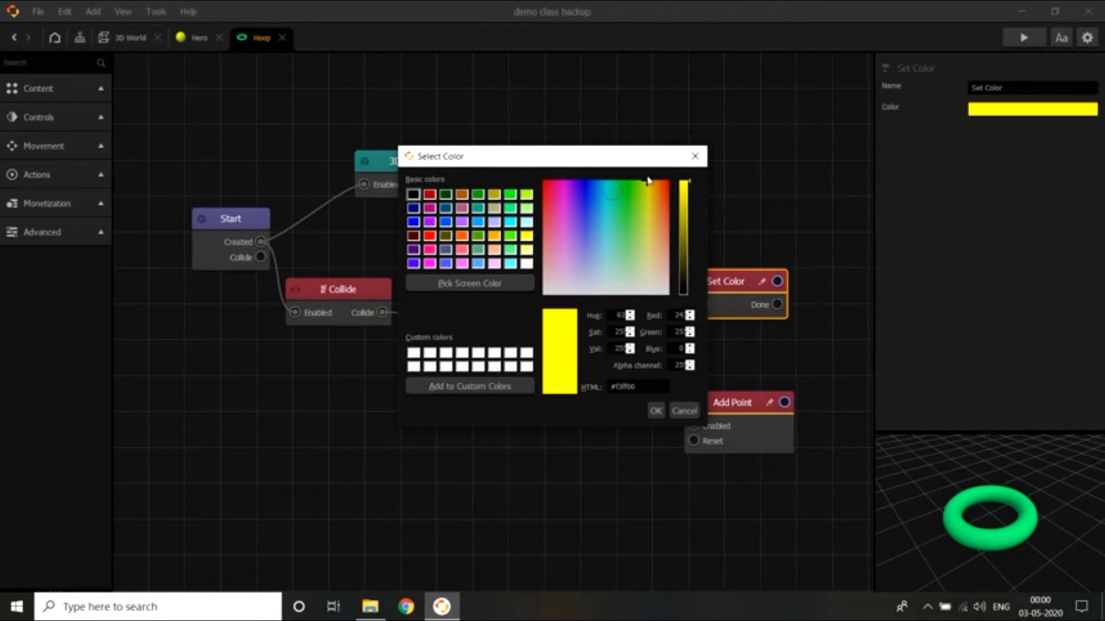
click(655, 410)
Check the hoops in the 3D World, and set the Hoop's 3D Model node color to bright cyan, #00fff7
click(163, 40)
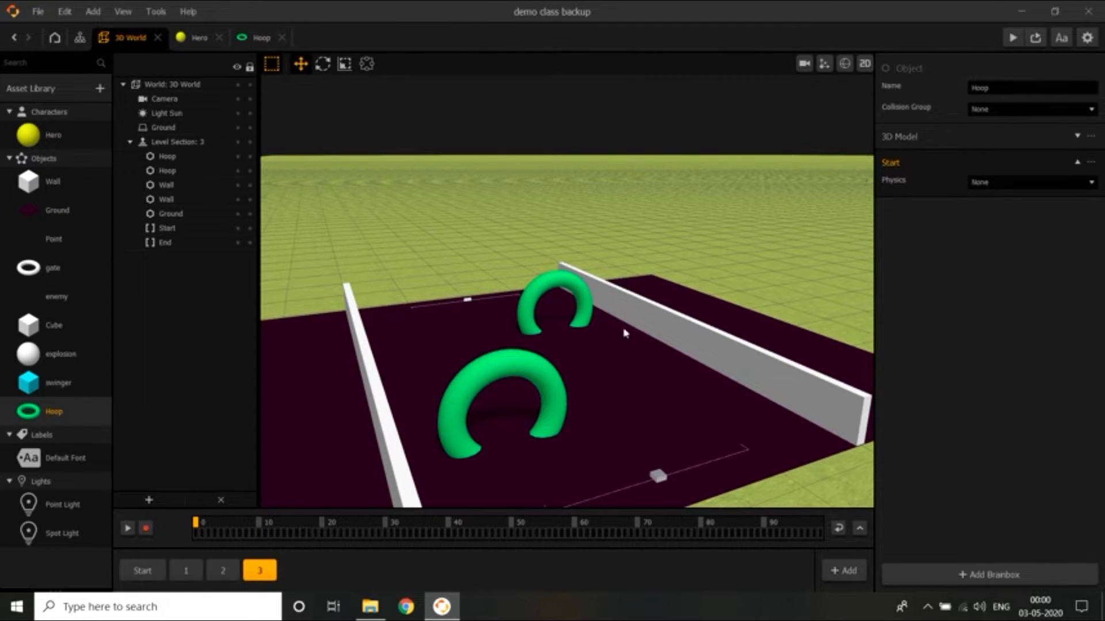
click(549, 374)
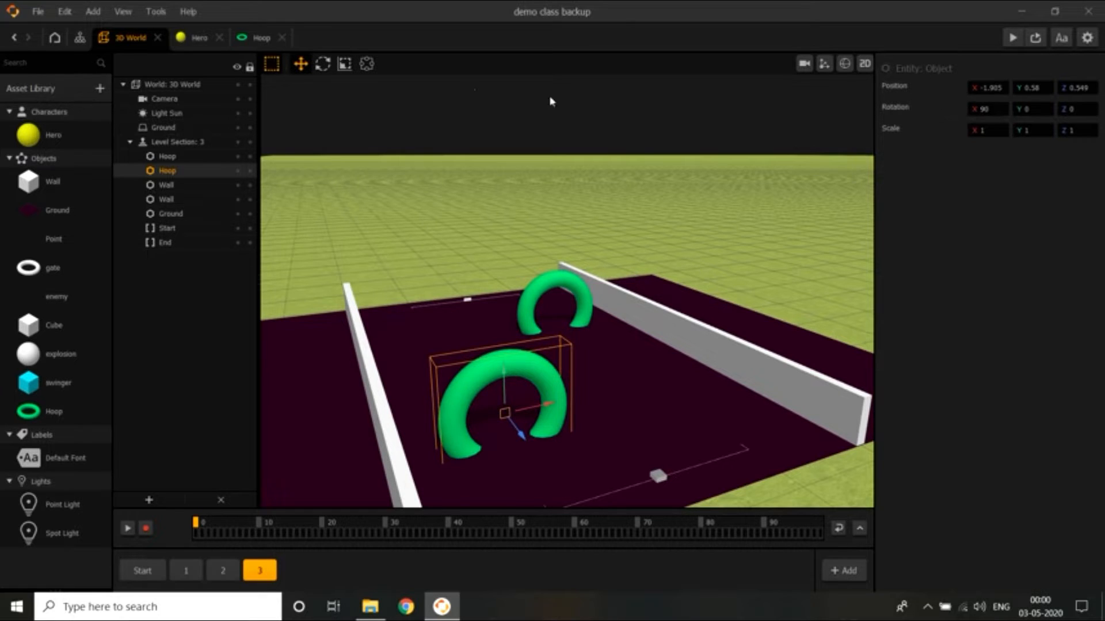
click(259, 38)
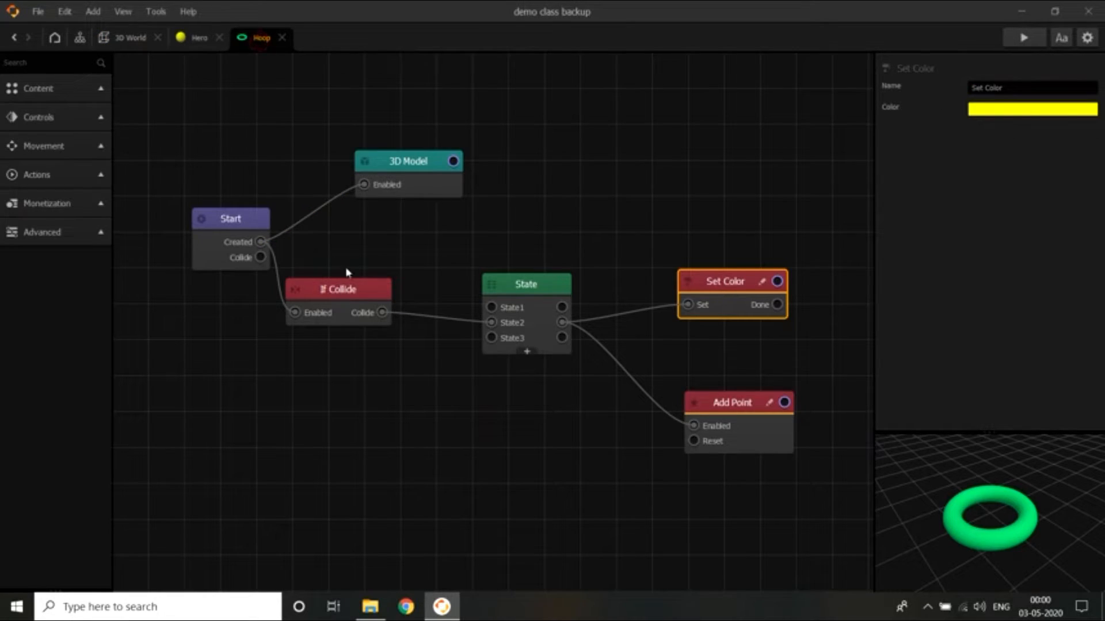
click(401, 171)
click(994, 231)
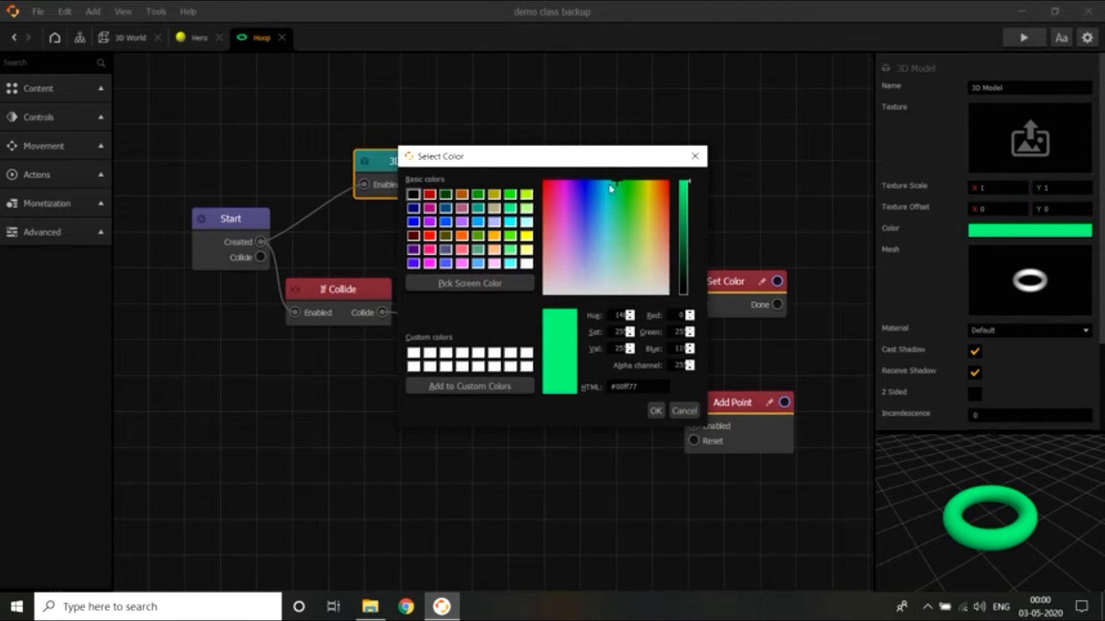
drag(612, 185, 609, 182)
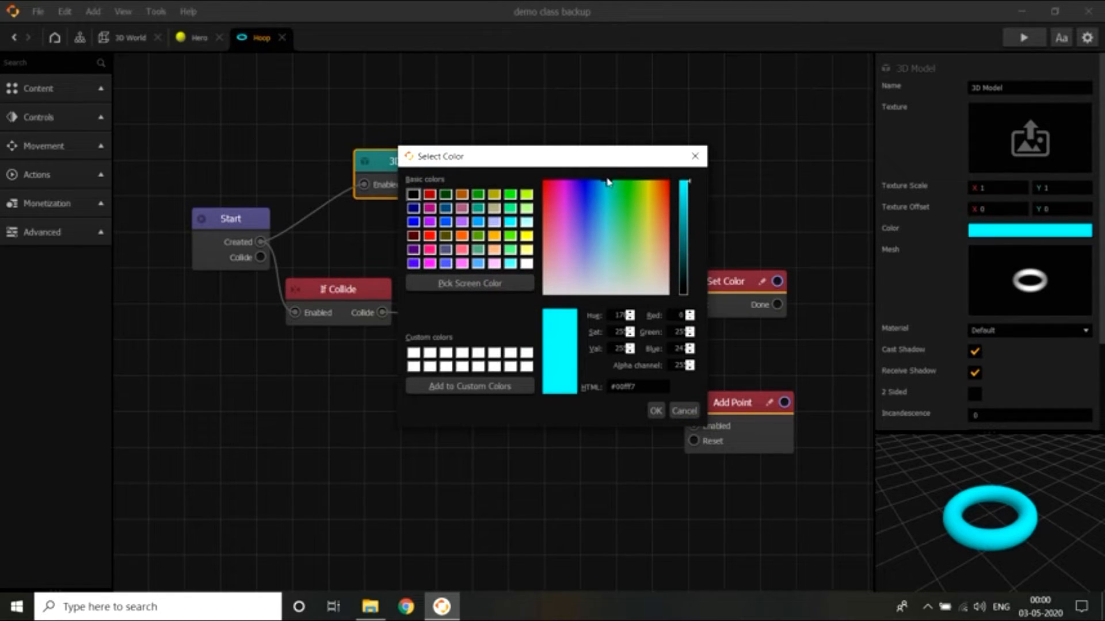
click(656, 410)
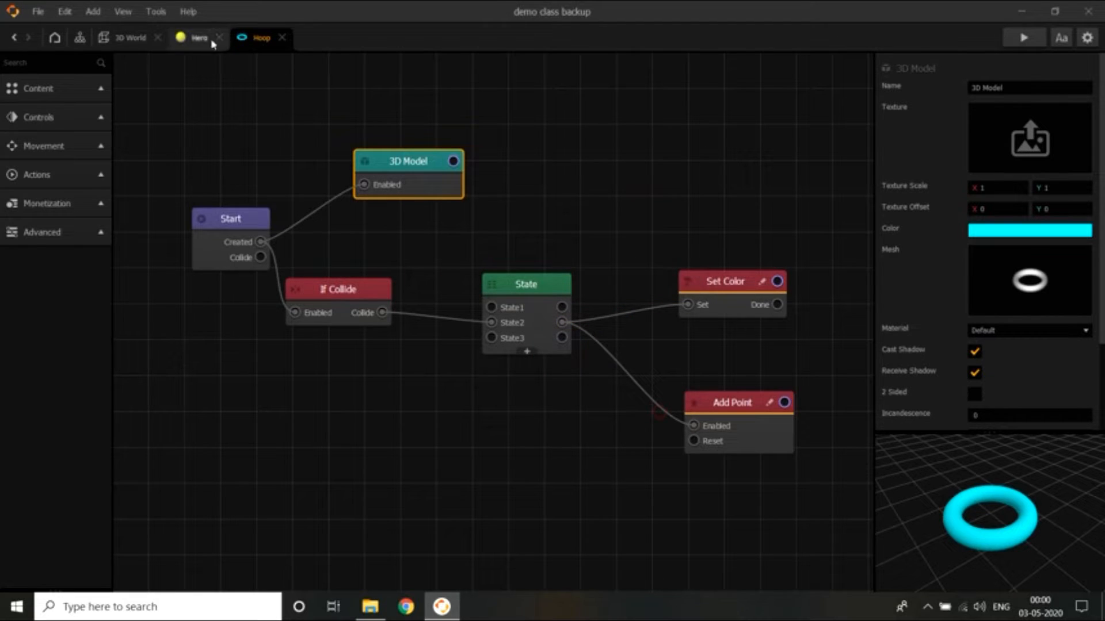
Play the game from the 3D World to test the hoops' color change and scoring, and close the preview
click(125, 38)
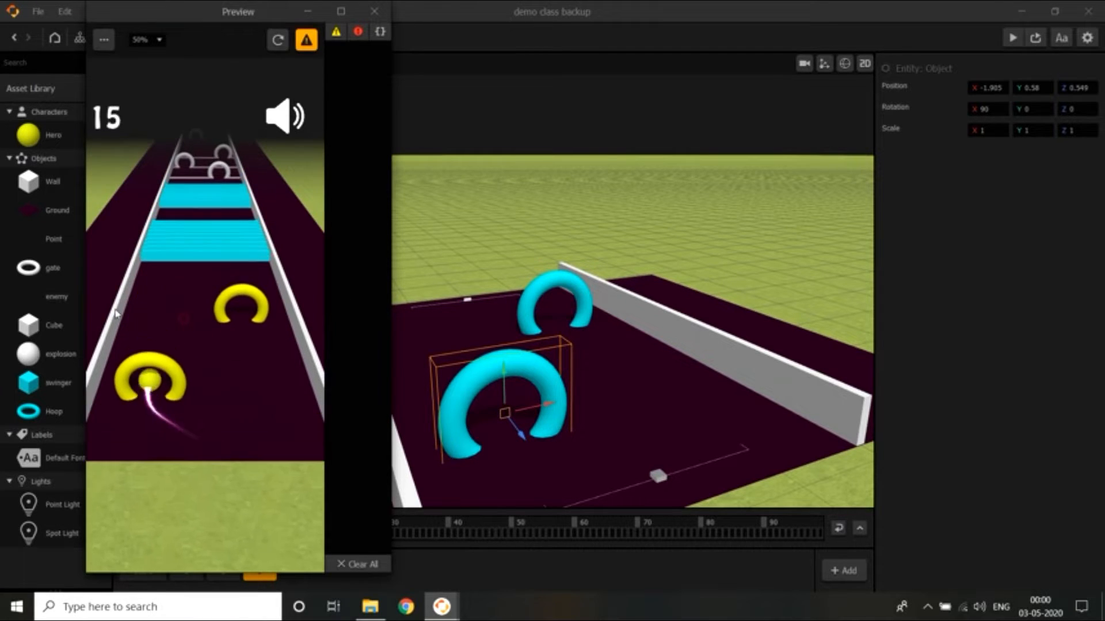
click(380, 11)
scroll(655, 408, down, 5)
scroll(658, 403, up, 2)
scroll(660, 402, down, 2)
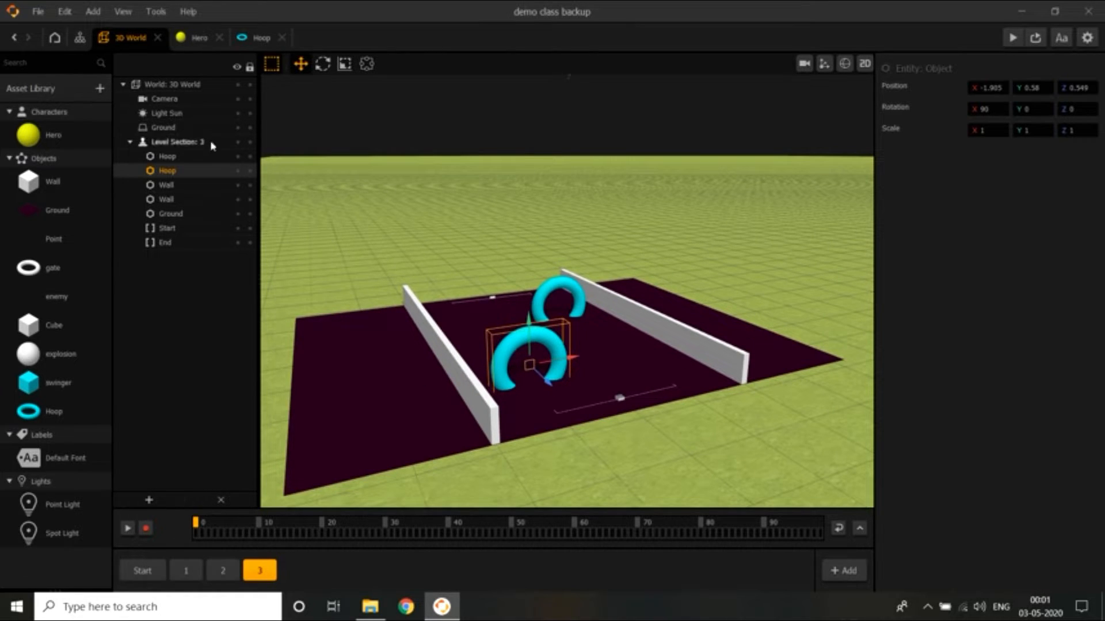
Set the ground type of the 3D World's Ground to No Ground
click(175, 130)
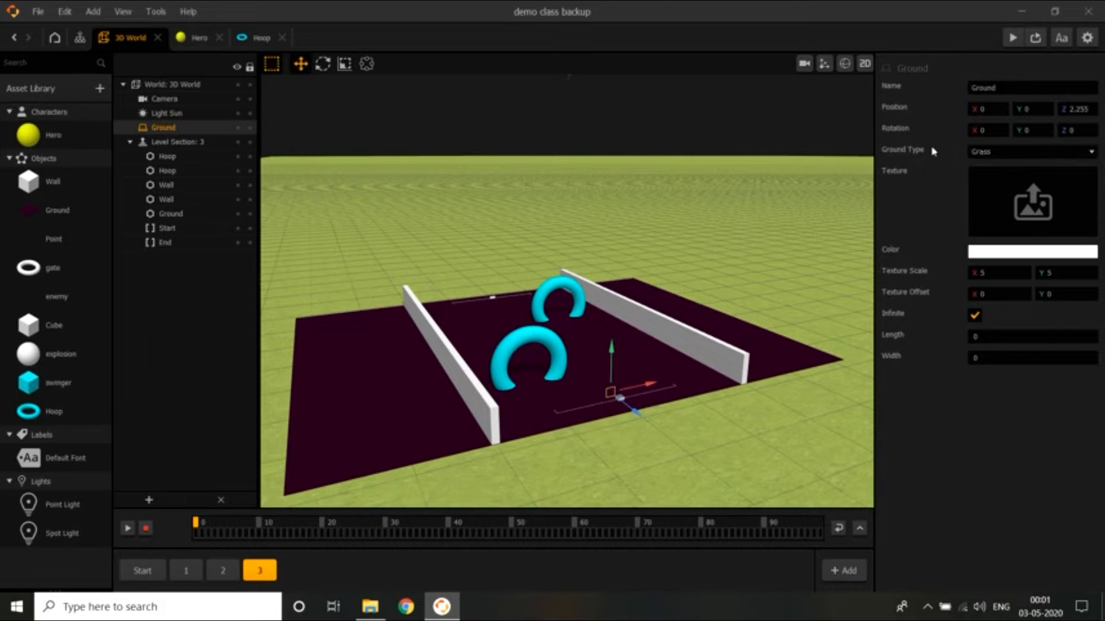
click(1022, 154)
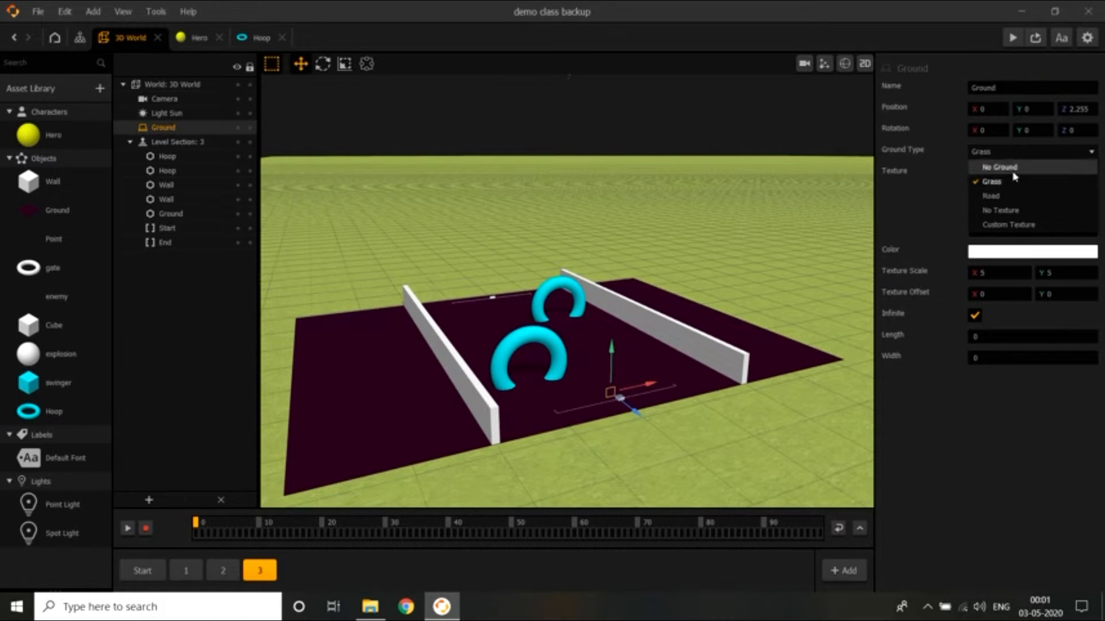
click(1013, 168)
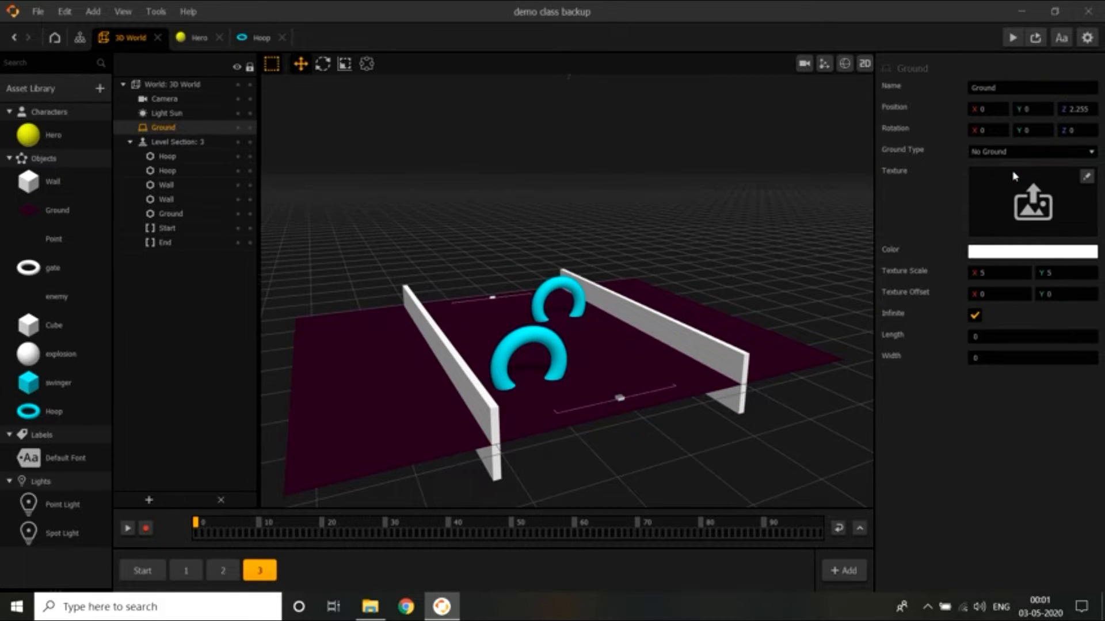
Play the game in the preview to check its look without grass, close it, and inspect the hoops in section 3
click(1023, 42)
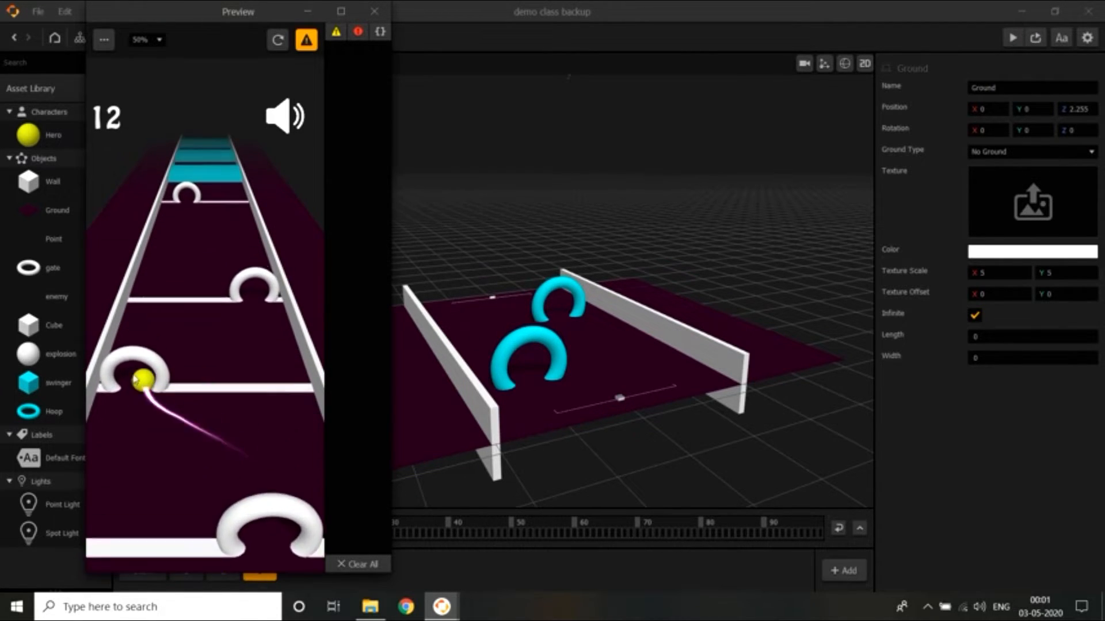
click(374, 11)
scroll(529, 438, up, 4)
mouse_move(562, 429)
middle_down()
mouse_move(594, 456)
mouse_move(580, 426)
middle_up()
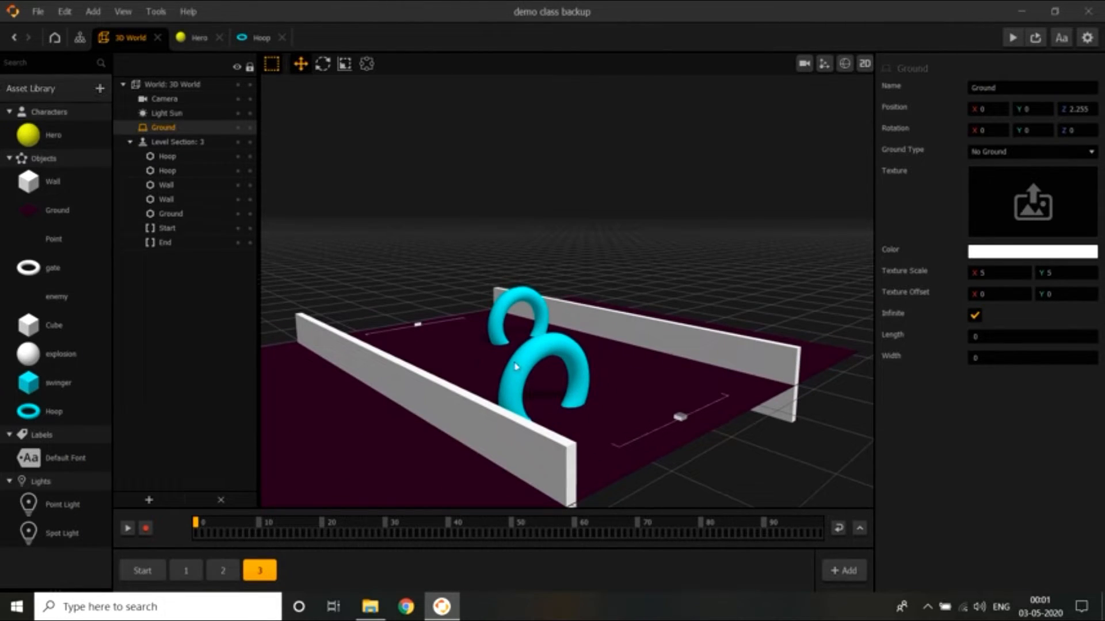
middle_drag(496, 446, 486, 448)
Open the Hoop asset's node map and add a Position Animation node above the Set Color node
double_click(57, 412)
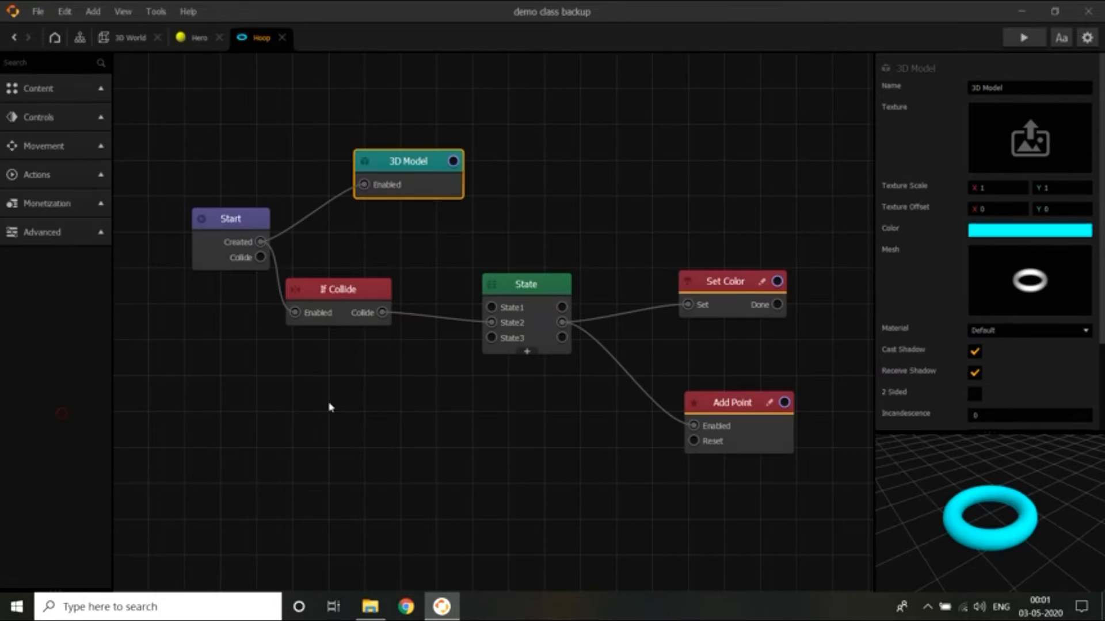
scroll(471, 412, up, 1)
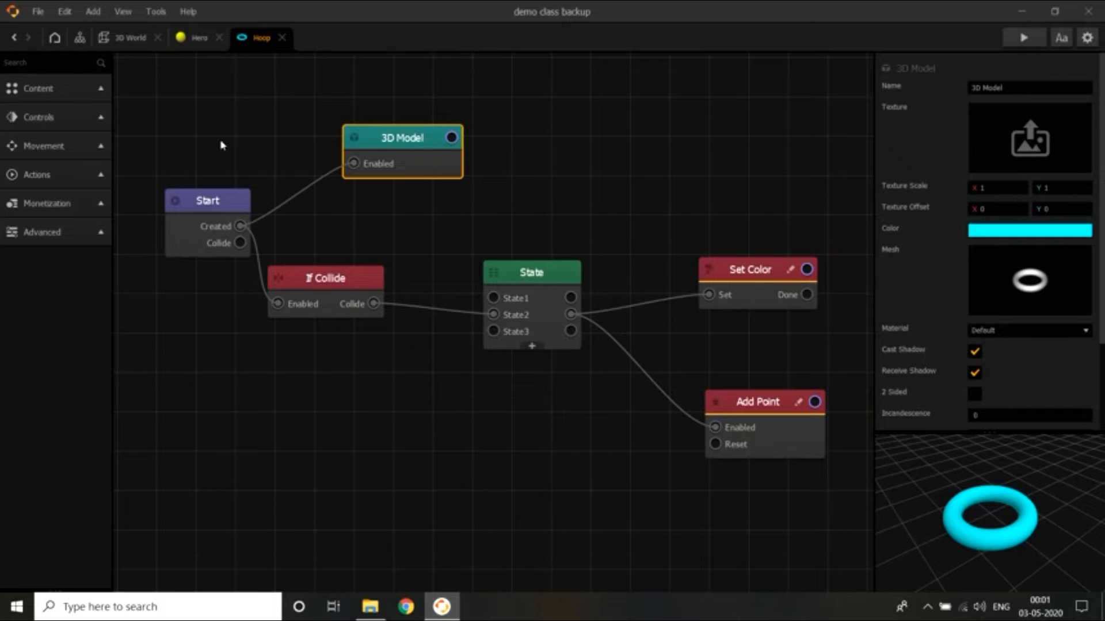
scroll(244, 163, down, 1)
click(71, 68)
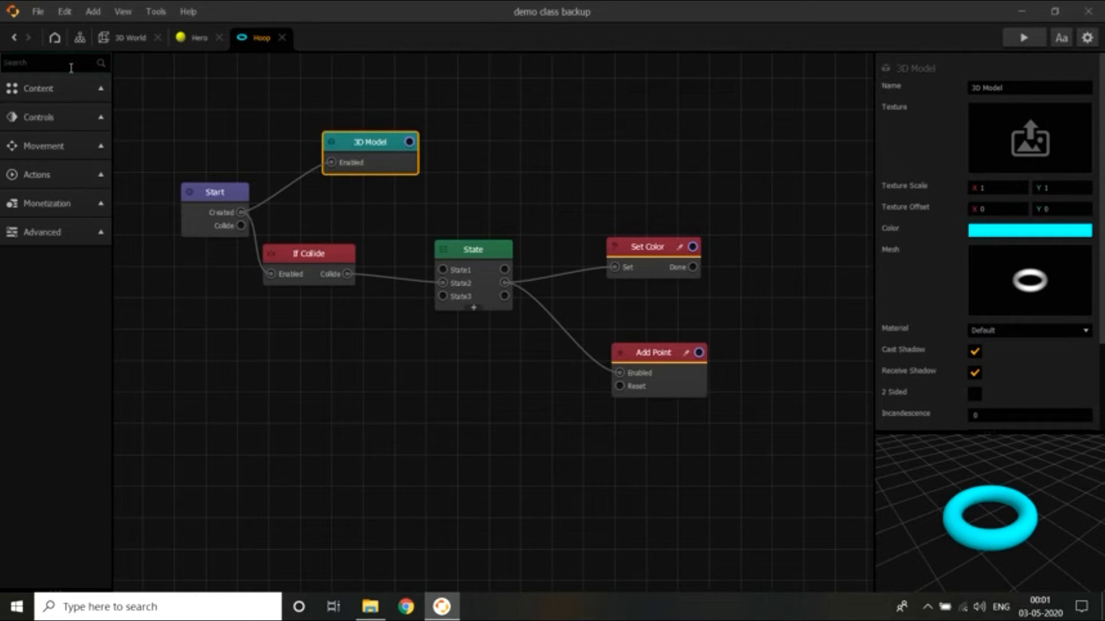
text(pos)
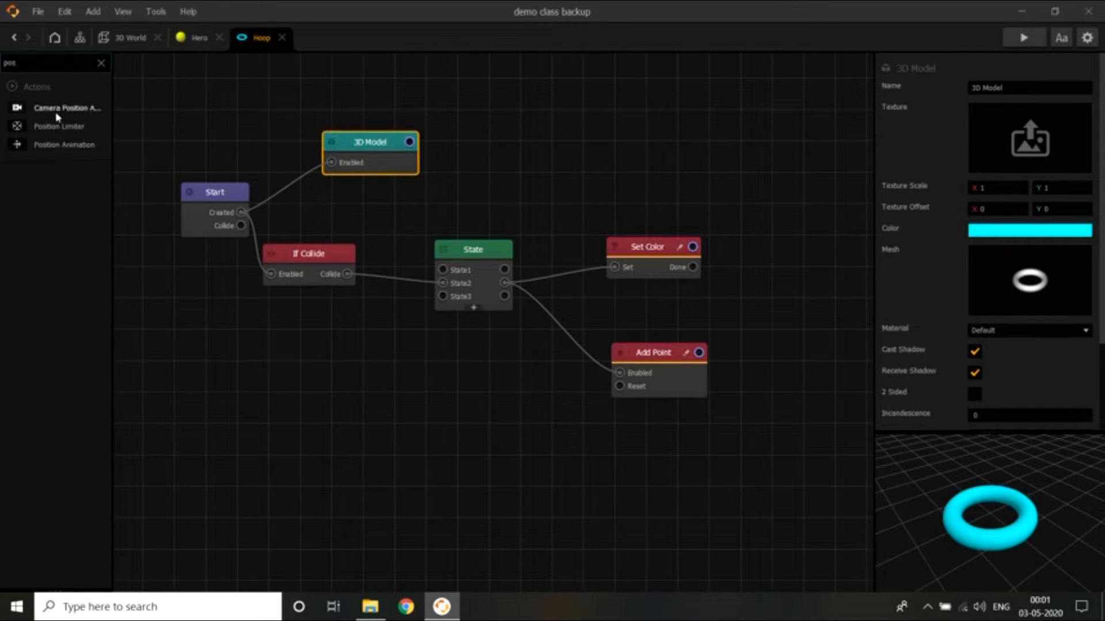
drag(59, 145, 546, 114)
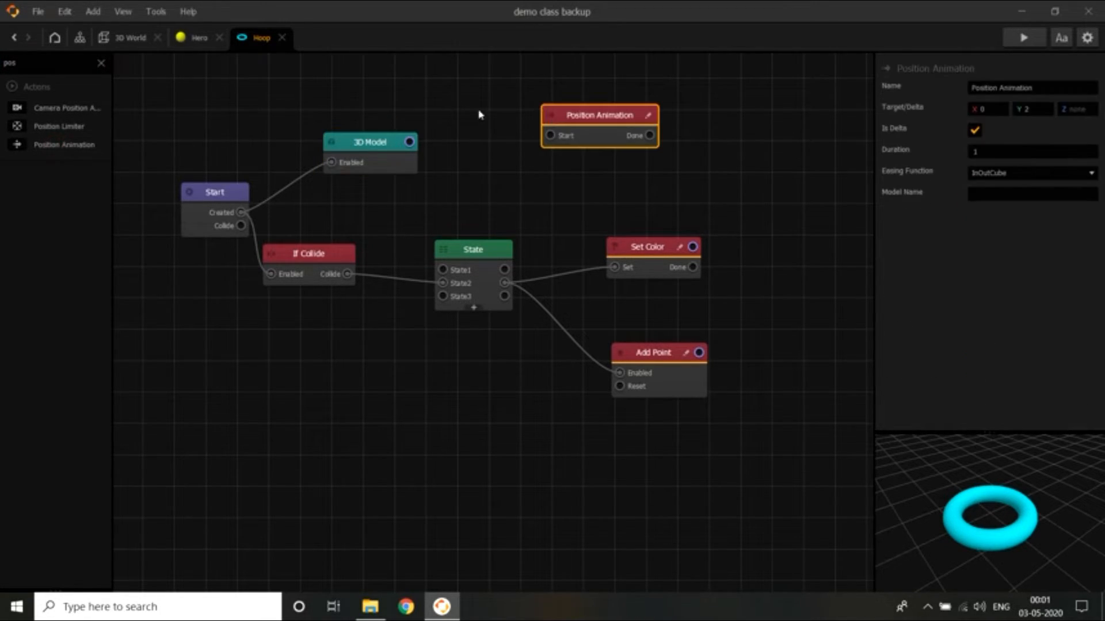
Find the Delay node and add it to the Hoop's node map above the State node
click(37, 60)
drag(47, 72, 1, 68)
text(delay)
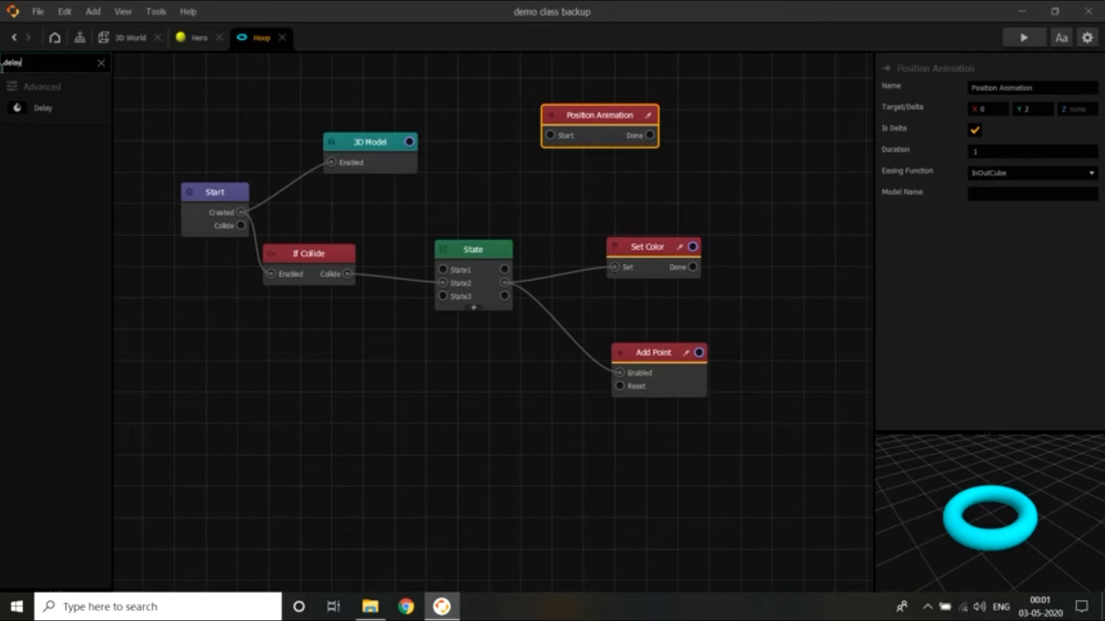
drag(61, 113, 476, 178)
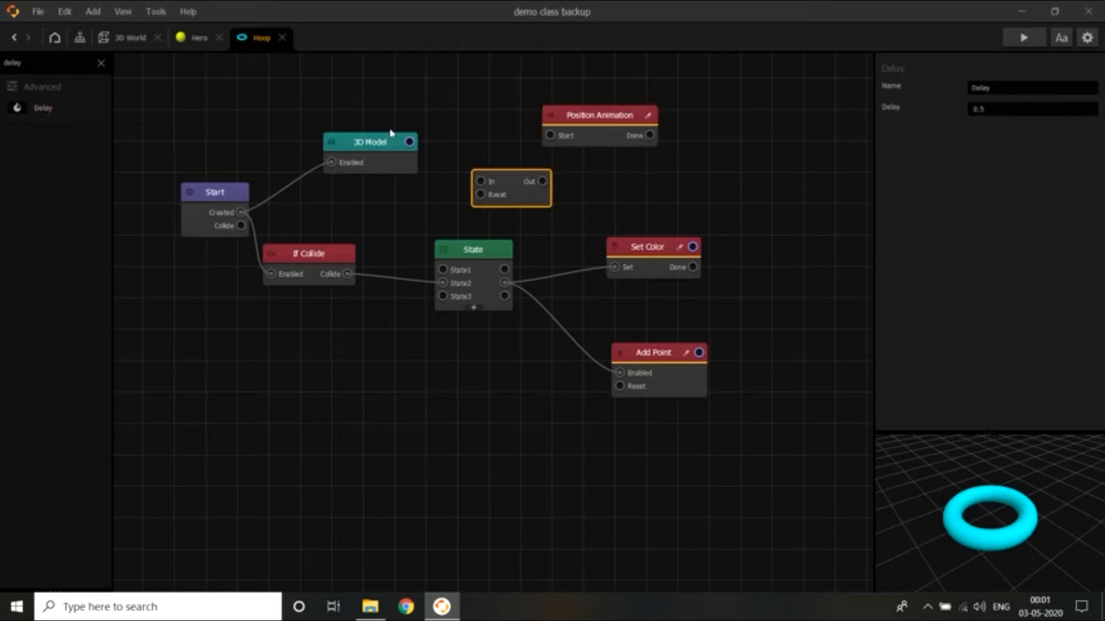
Rearrange the Hoop's nodes, moving the 3D Model node higher and placing the Delay node below it
drag(361, 145, 361, 82)
scroll(418, 201, down, 3)
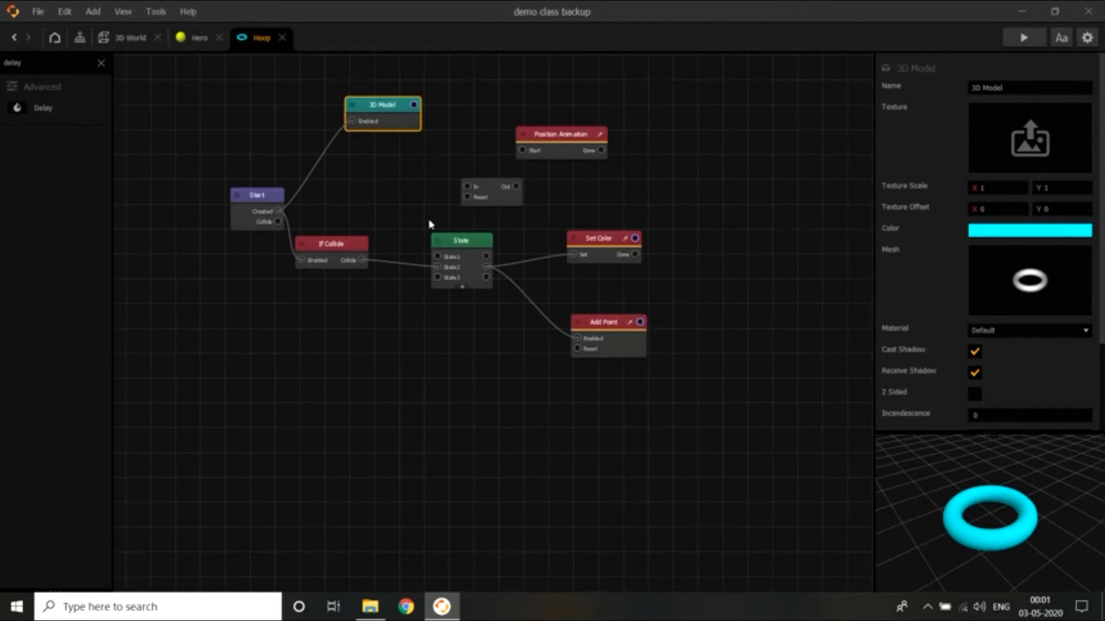
drag(403, 142, 385, 97)
scroll(422, 187, up, 4)
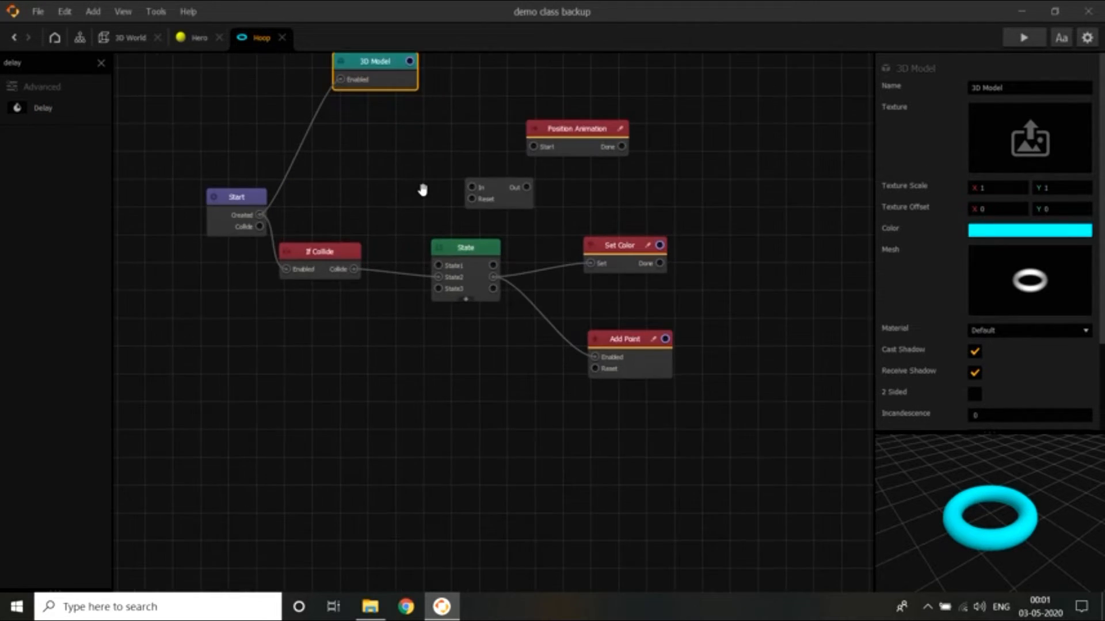
drag(385, 190, 488, 312)
drag(612, 305, 475, 260)
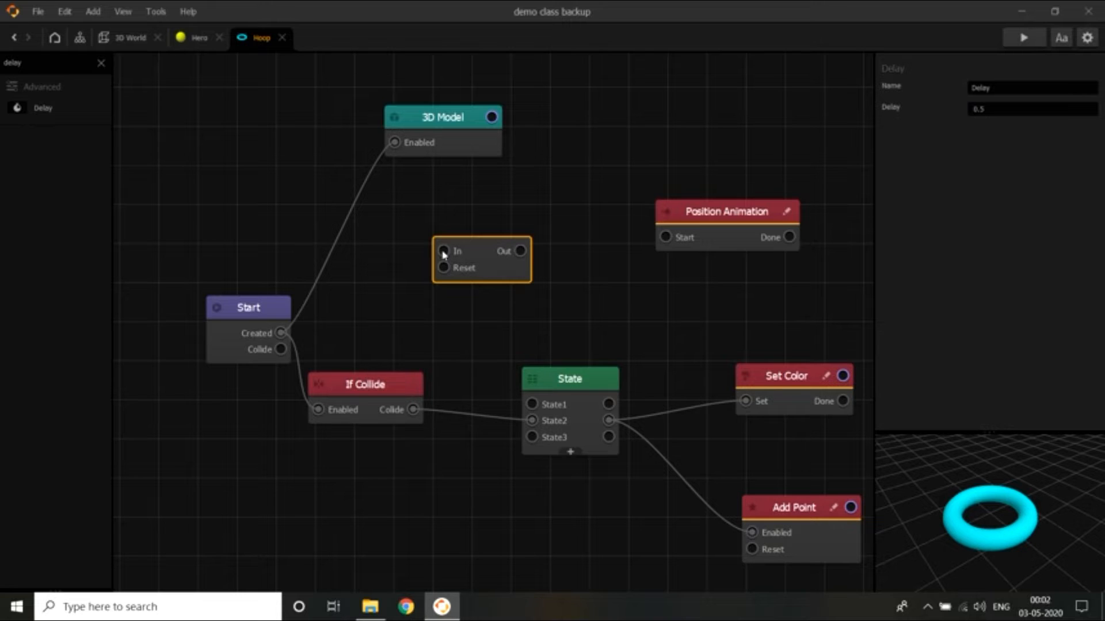
Connect Start's Created output to the Delay's In and the Delay's Out to Position Animation's Start, placing the animation node beside 3D Model
drag(443, 251, 280, 334)
drag(520, 251, 664, 238)
drag(707, 204, 604, 107)
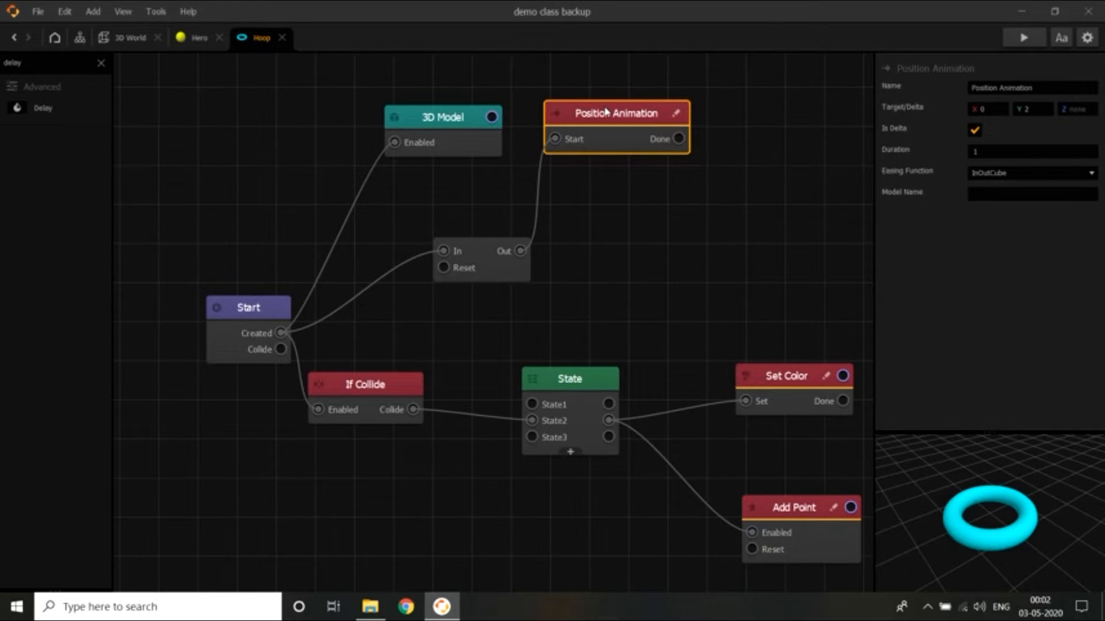
Duplicate the Position Animation node and place the copy below and to the right of the original
key(ctrl+d)
drag(753, 122, 726, 206)
drag(678, 222, 599, 242)
drag(700, 208, 712, 206)
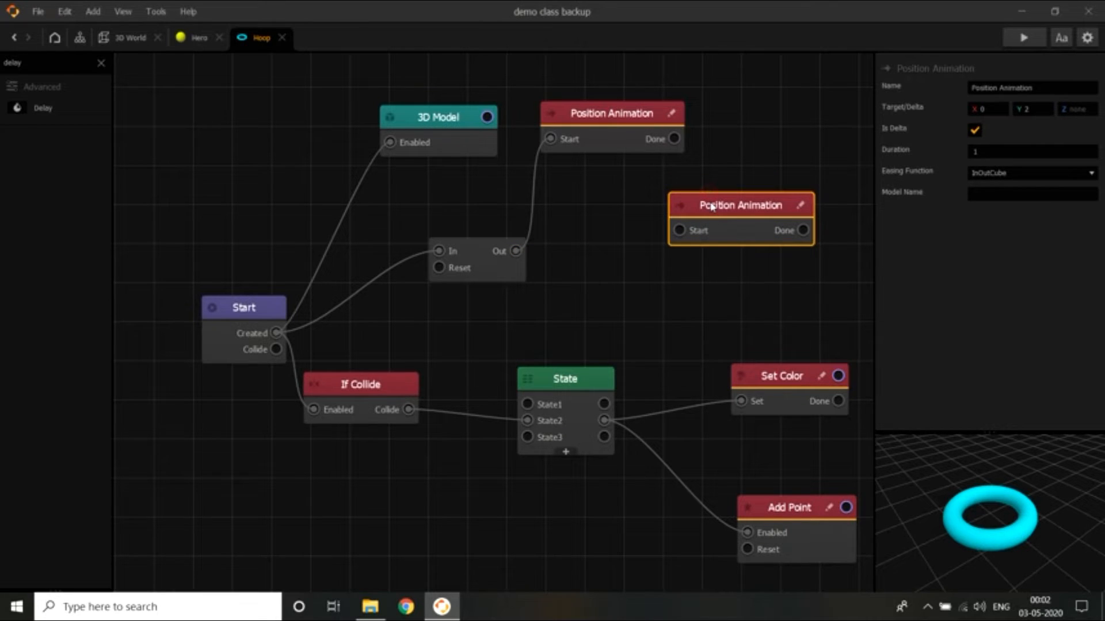
Duplicate the Position Animation node again, stagger the copies downward, and chain the three animations from each Done to the following Start
key(ctrl+d)
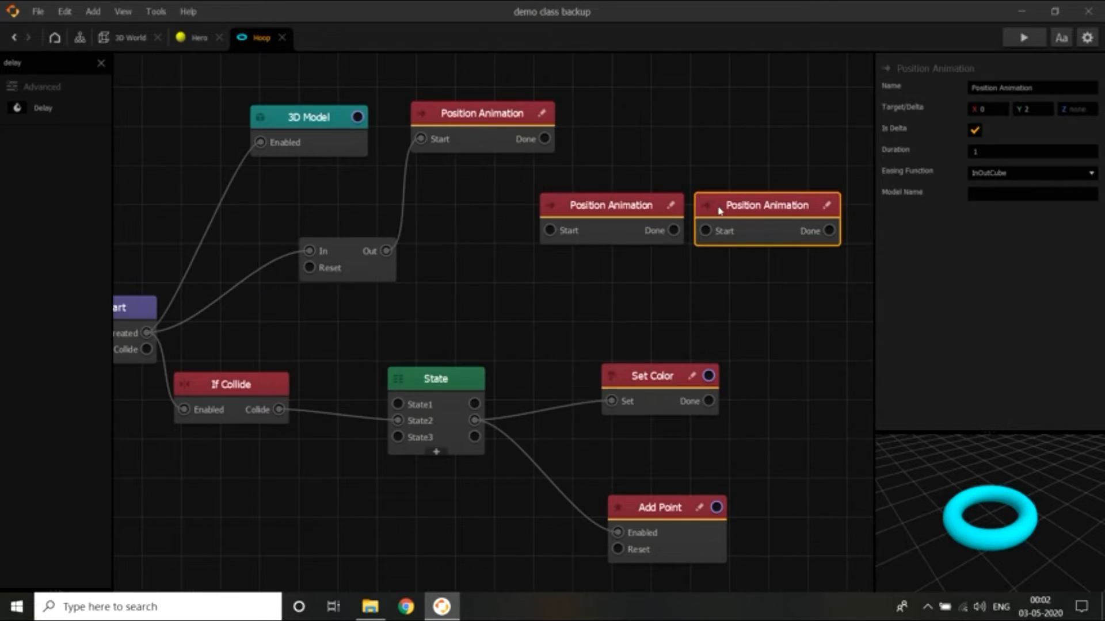
drag(739, 212, 740, 269)
drag(650, 212, 648, 199)
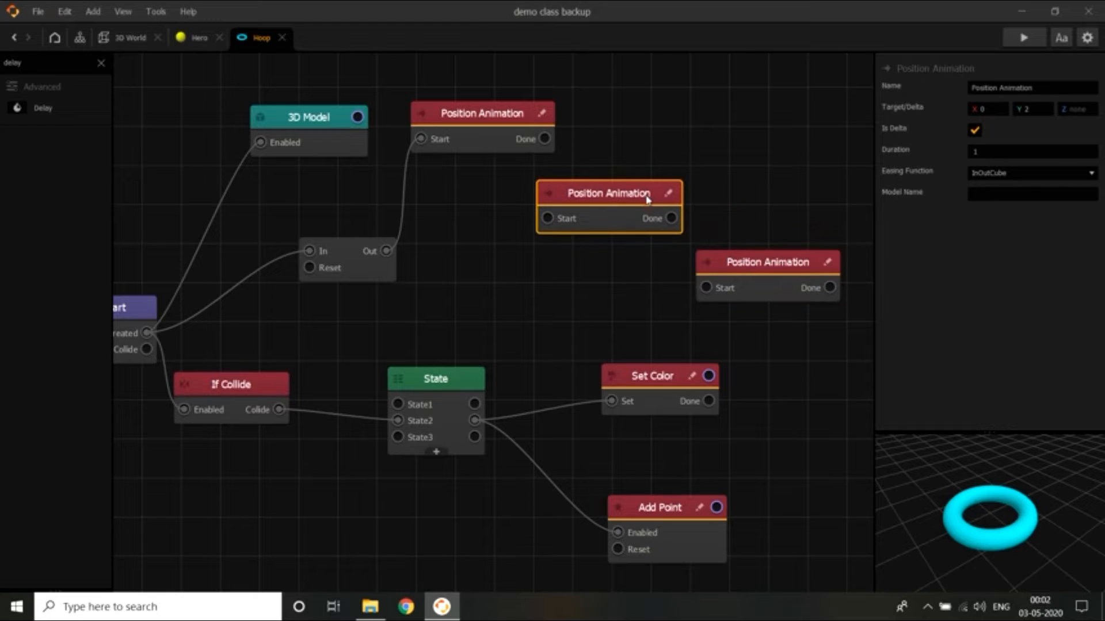
drag(718, 258, 719, 252)
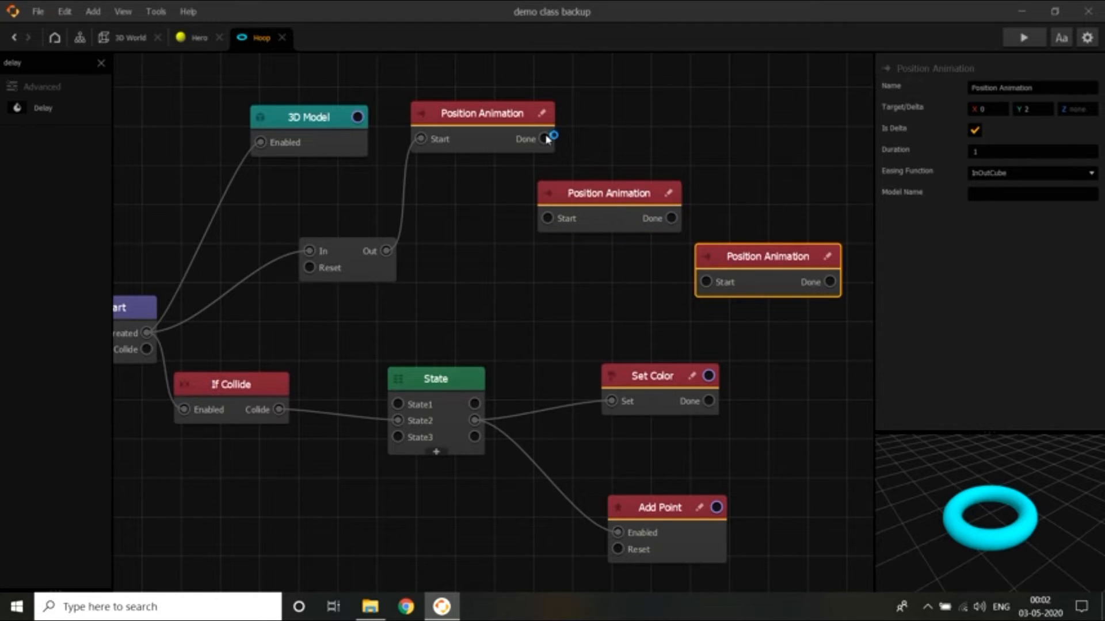
drag(545, 139, 547, 218)
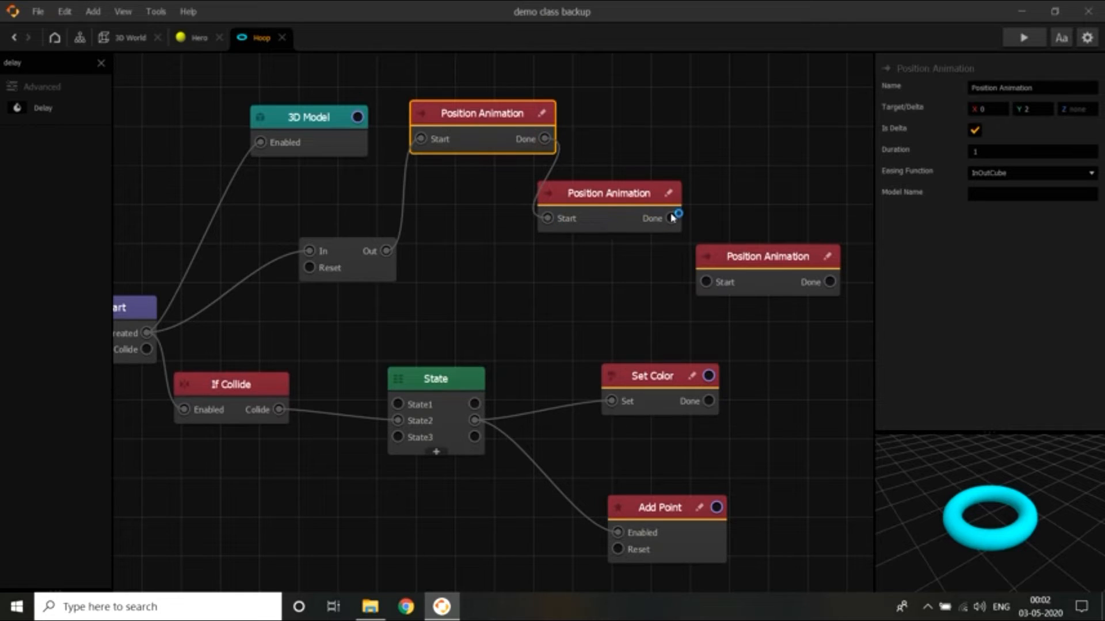
drag(671, 218, 709, 285)
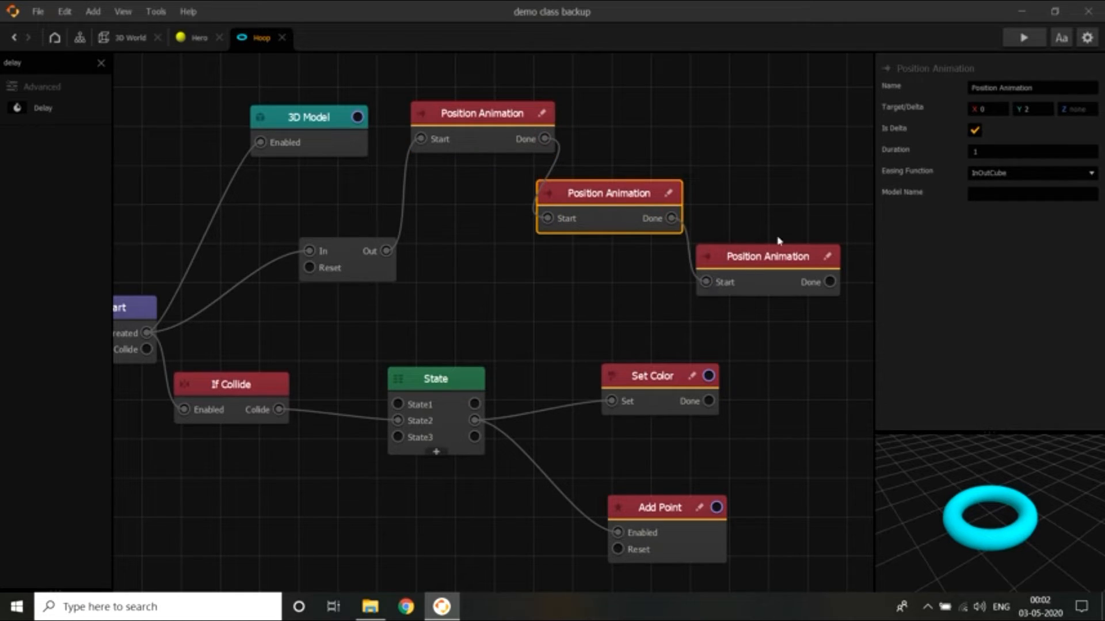
Turn off Is Delta on all three Position Animation nodes and connect the last one's Done output to the Delay's Reset
click(789, 271)
click(630, 200)
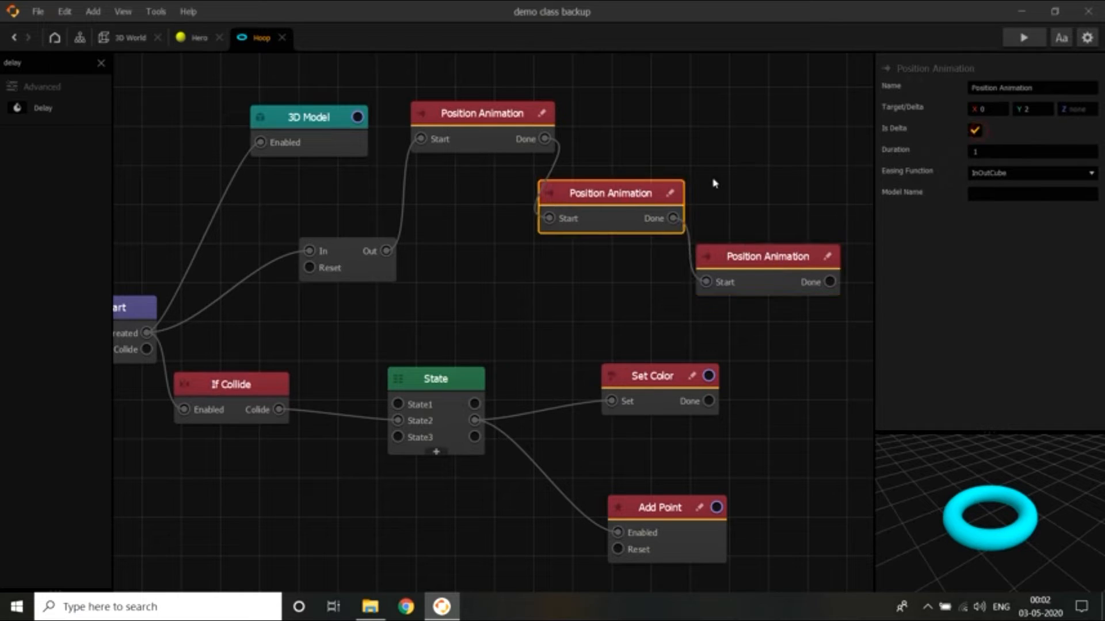
click(515, 115)
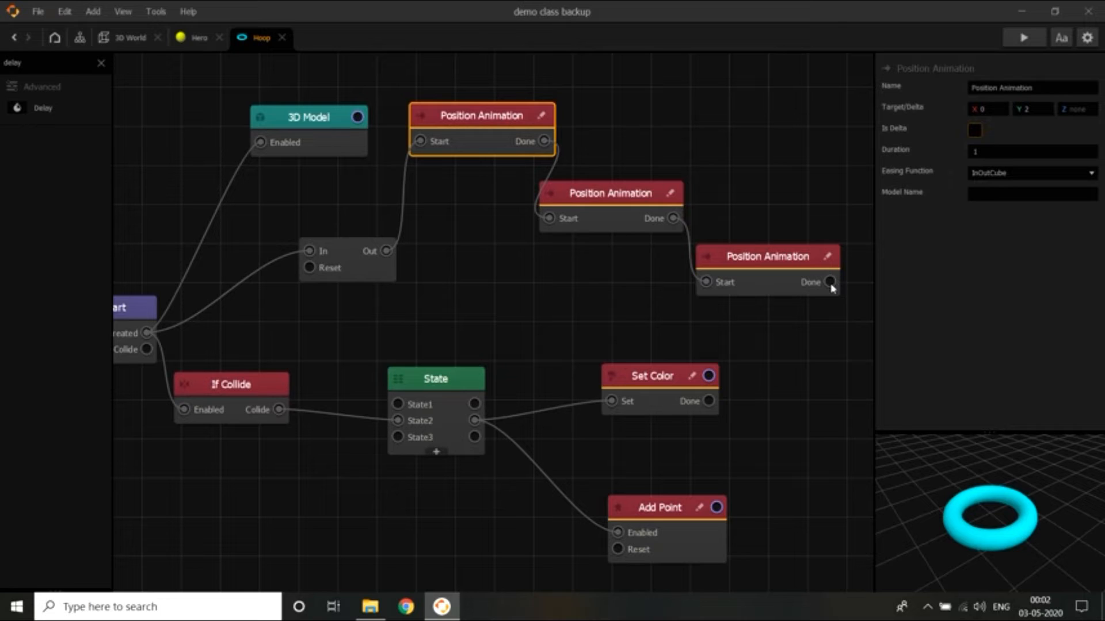
drag(833, 286, 309, 268)
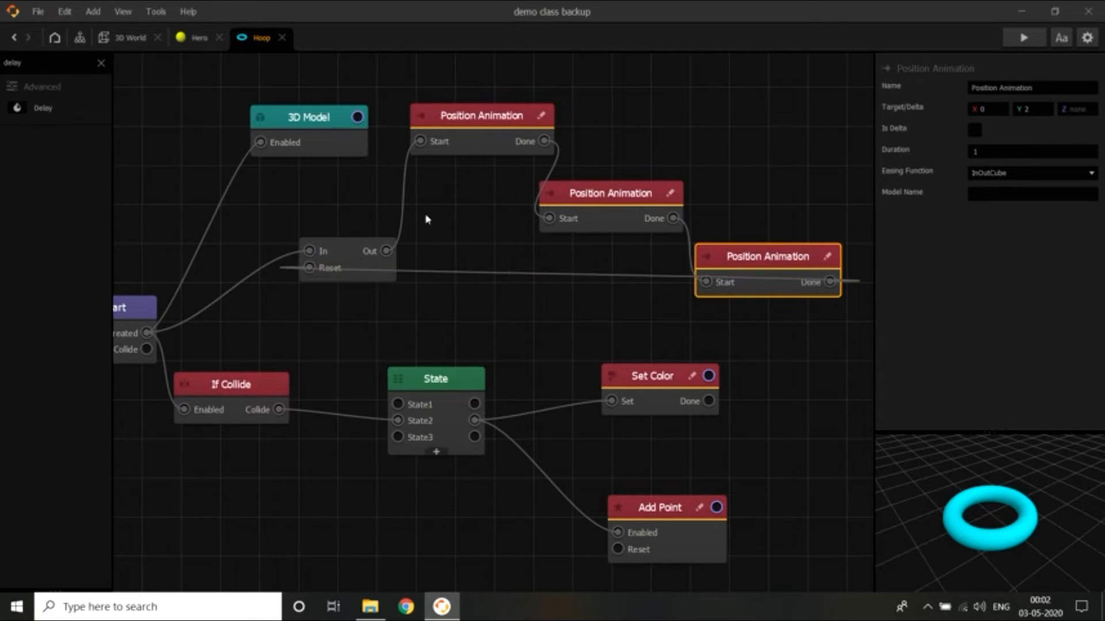
click(464, 121)
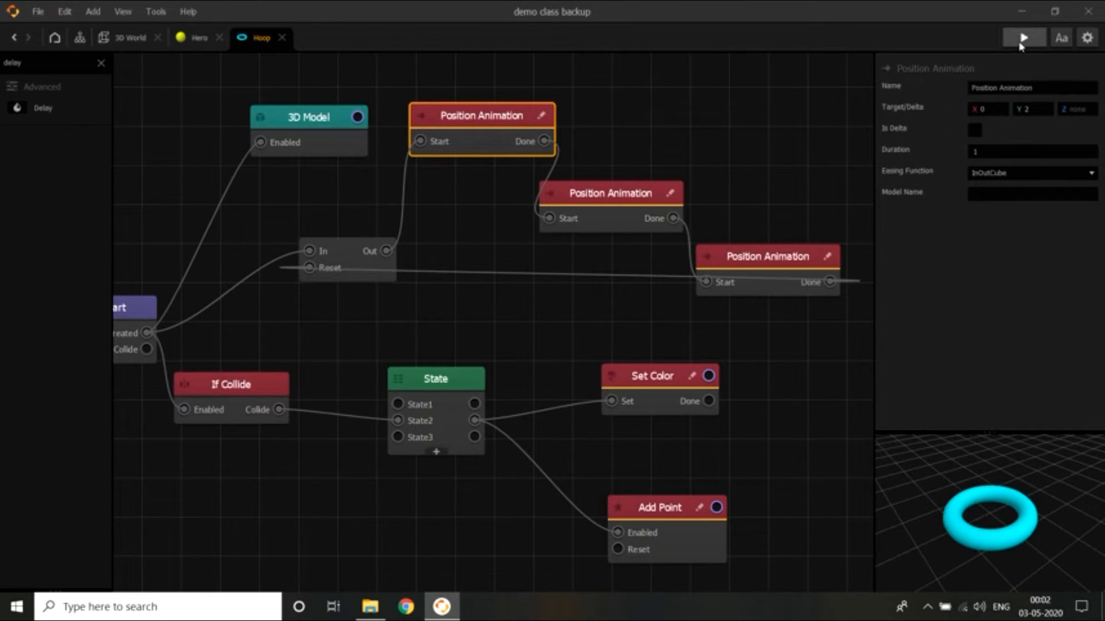
Preview the game from the 3D World and steer the ball through the course to check the hoop animation
click(147, 39)
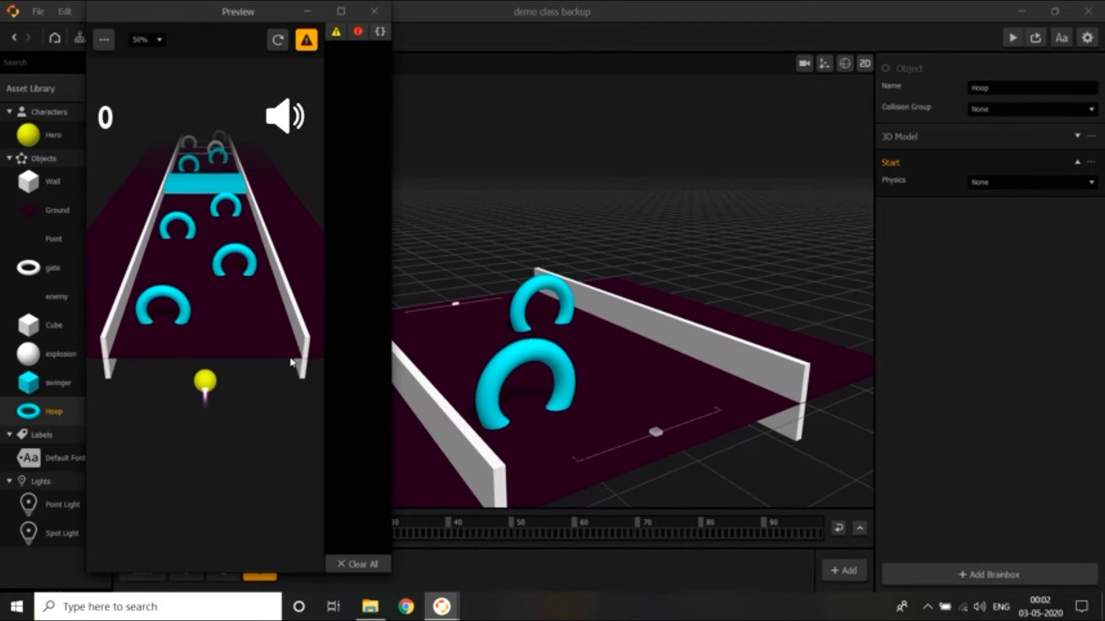
mouse_move(257, 365)
mouse_down()
mouse_move(277, 363)
mouse_move(233, 355)
mouse_move(295, 362)
mouse_up()
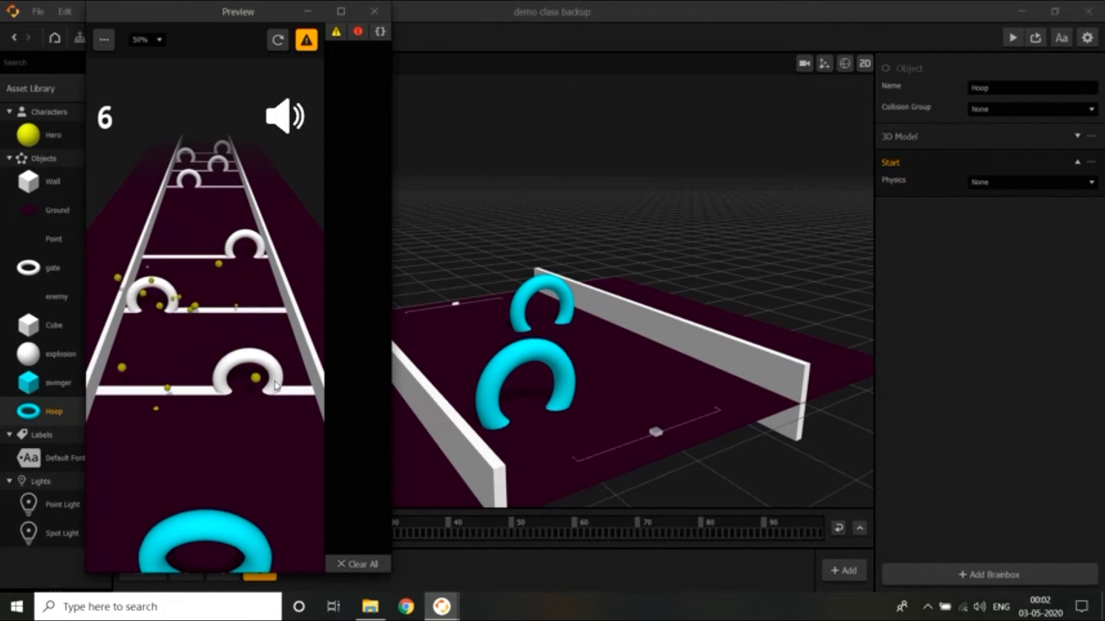
click(374, 11)
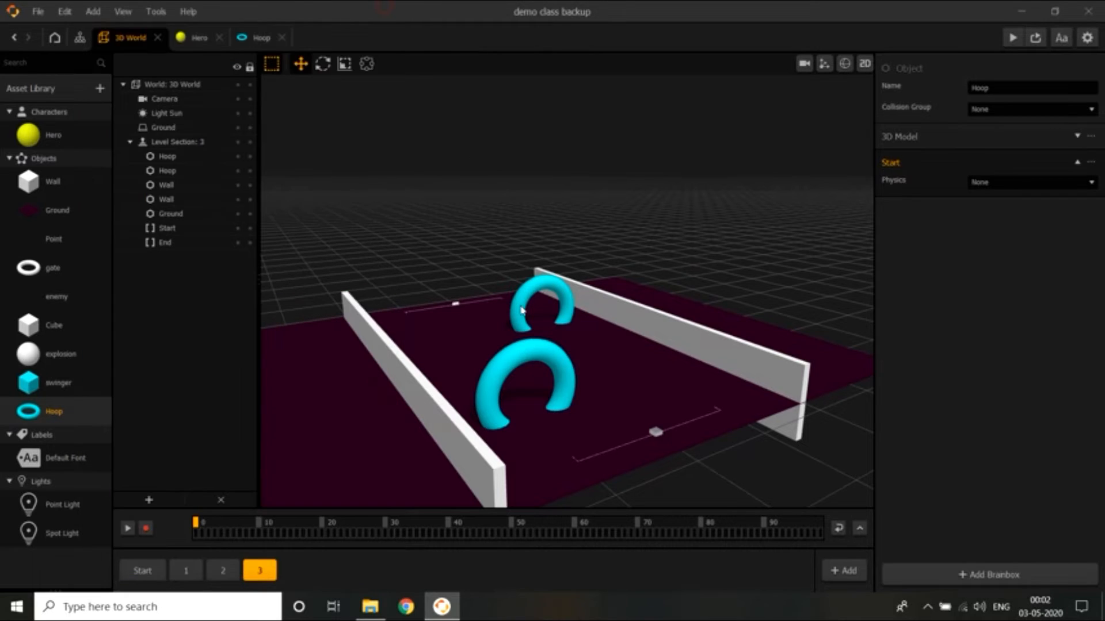
Review the Hoop's Position Animation nodes and set the third one's target to X 1 and Y 0
click(257, 38)
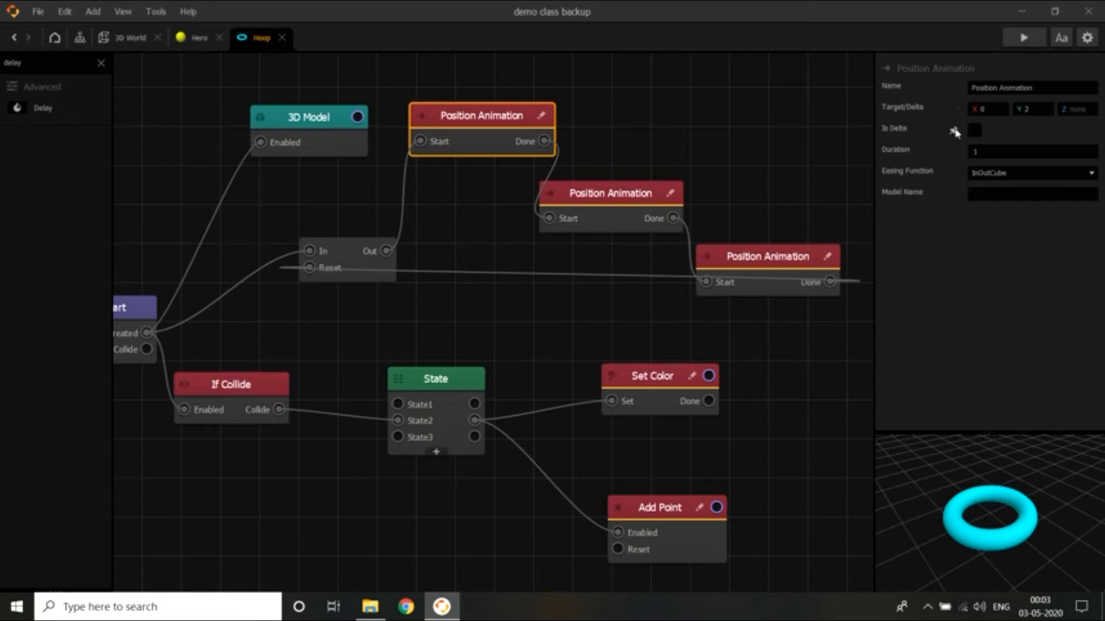
click(639, 193)
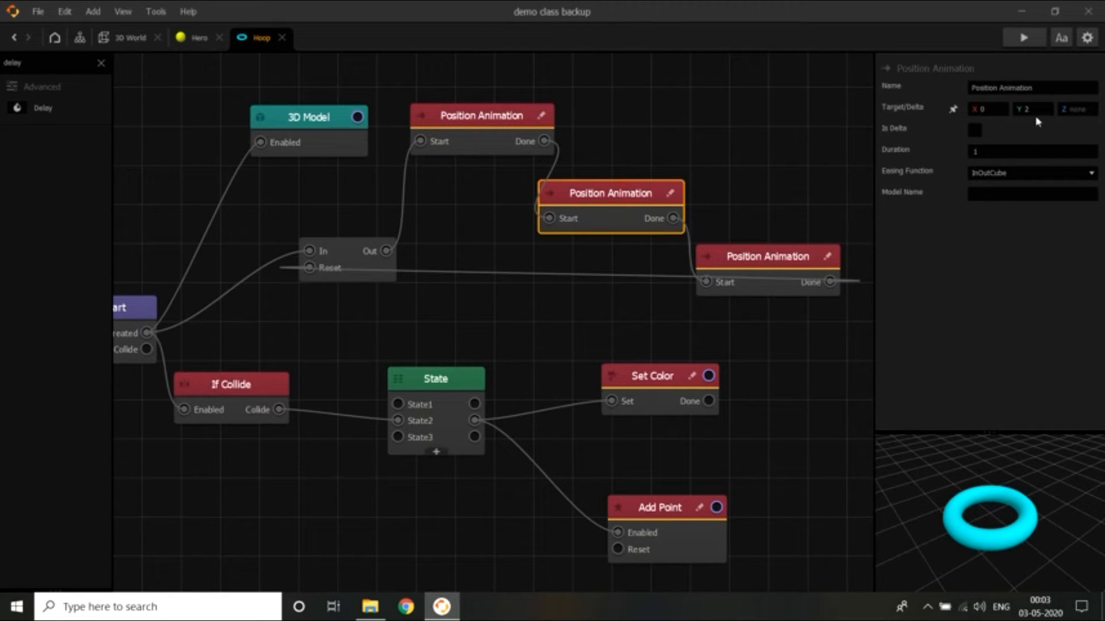
click(778, 248)
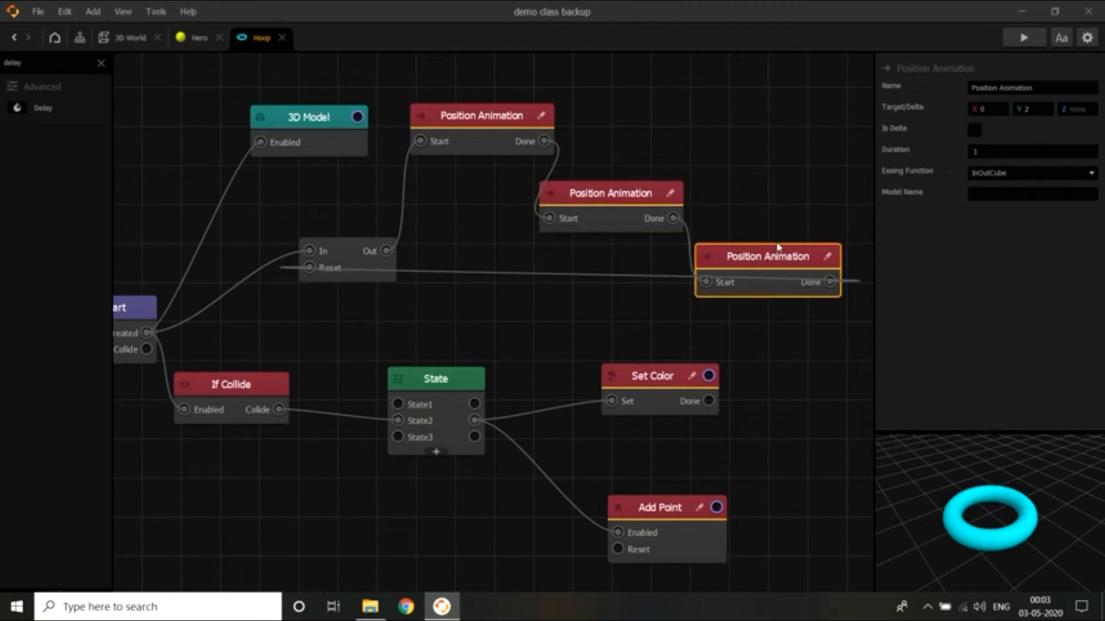
click(605, 194)
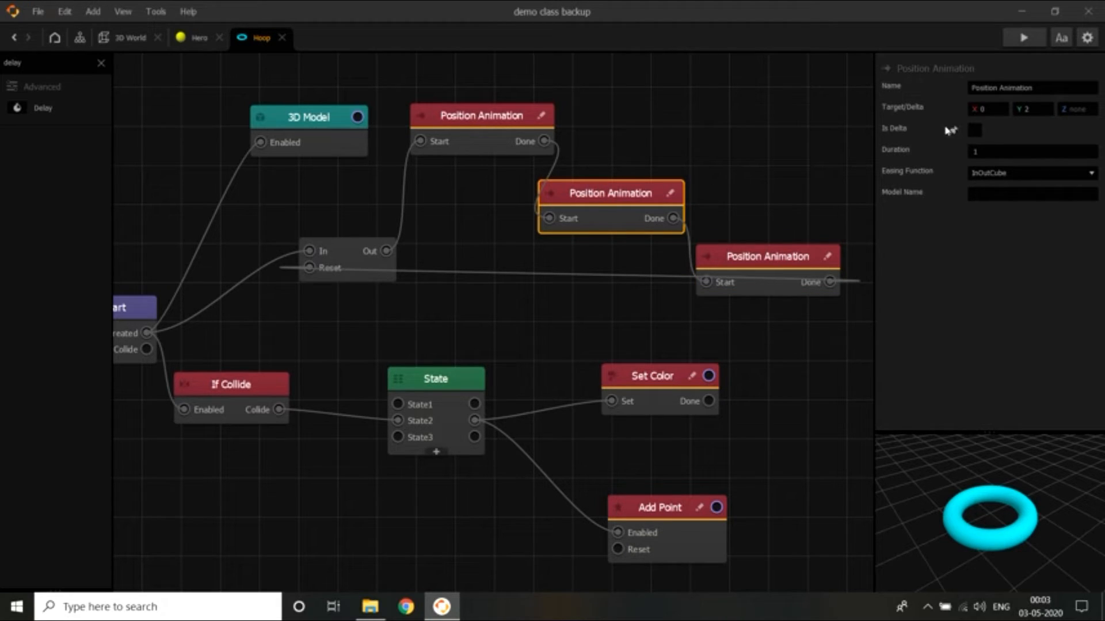
drag(1048, 106, 1002, 108)
drag(738, 257, 740, 257)
drag(991, 109, 950, 118)
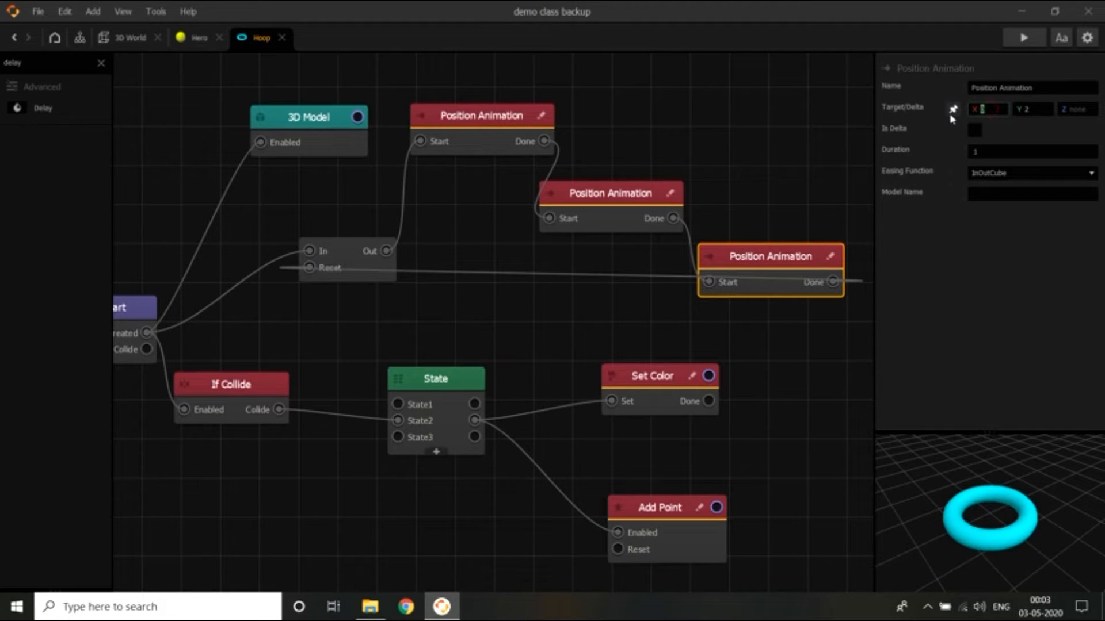
text(1)
drag(1036, 108, 1022, 113)
Run the game preview from the 3D World again to test the hoops with the new third-animation target
click(130, 38)
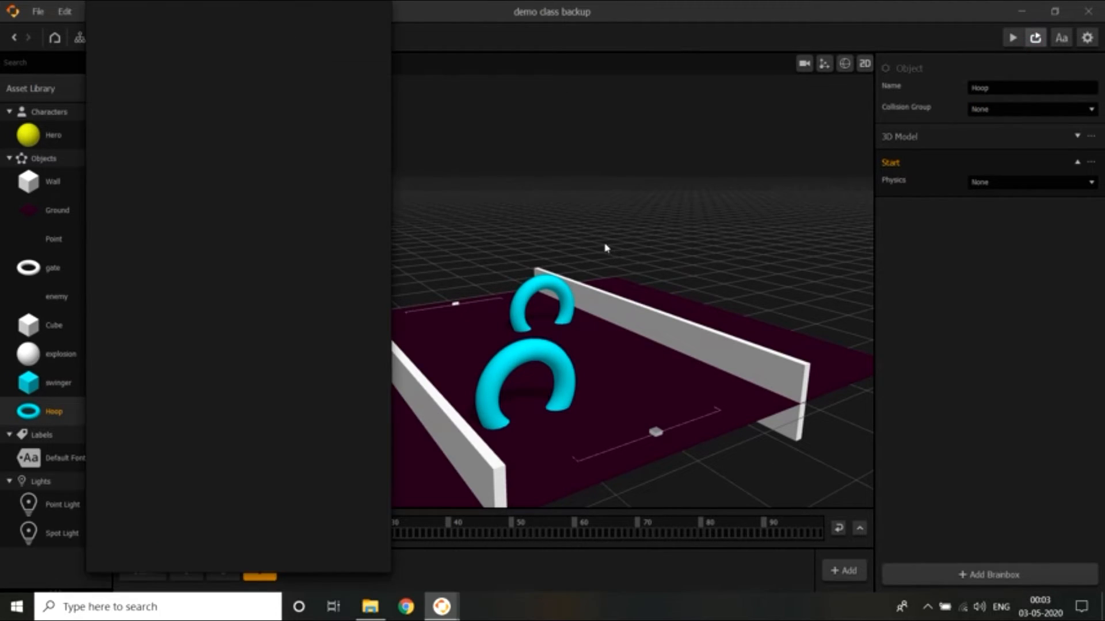
mouse_move(184, 365)
mouse_down()
mouse_move(240, 366)
mouse_move(158, 363)
mouse_move(259, 363)
mouse_move(171, 333)
mouse_move(161, 296)
mouse_move(247, 305)
mouse_move(106, 285)
mouse_move(313, 305)
mouse_up()
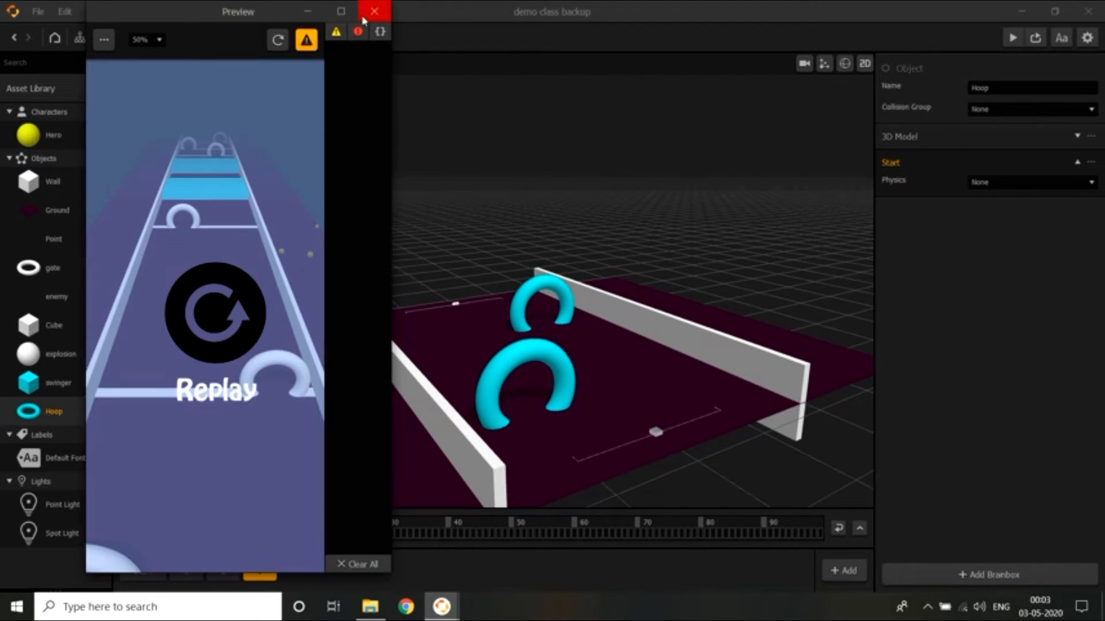
click(373, 11)
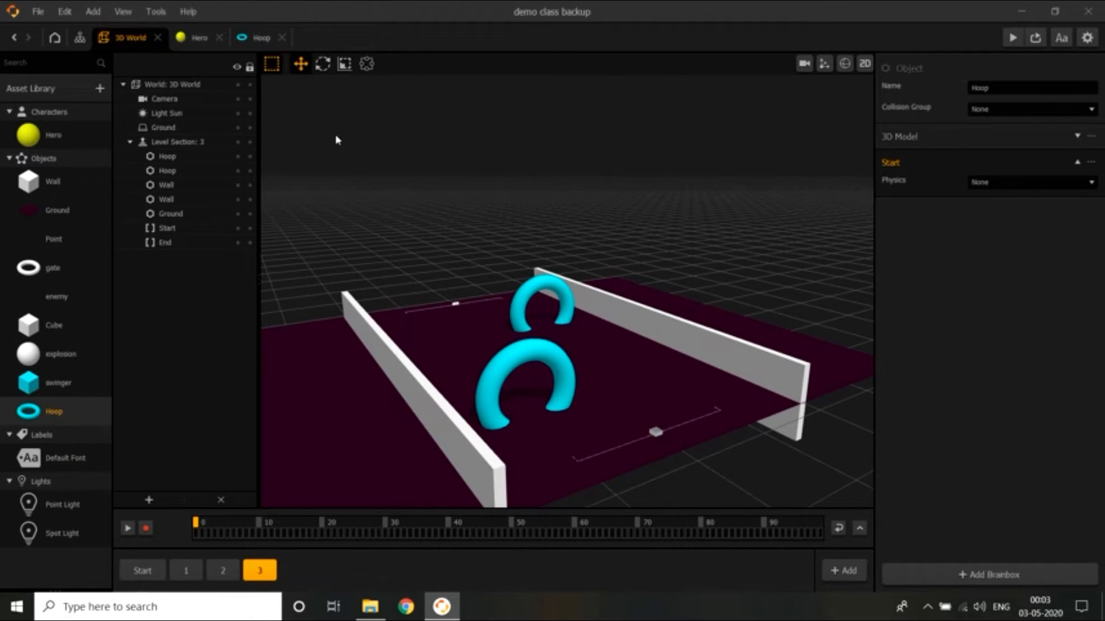
Set the Hoop's first Position Animation X target to 0 and check the targets of the other two animation nodes
click(259, 36)
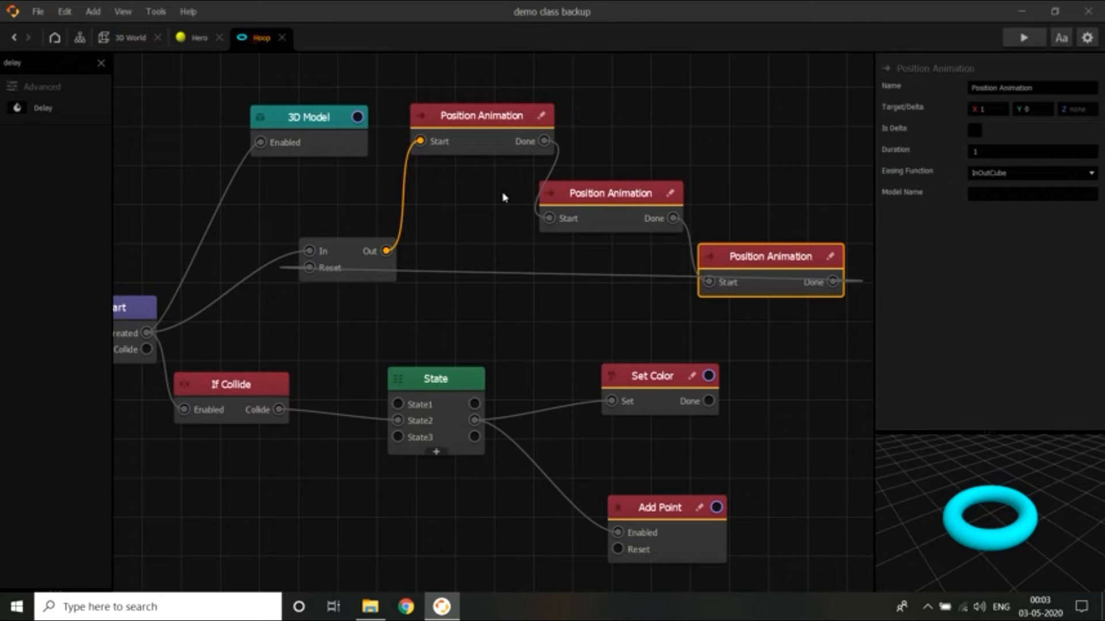
click(498, 131)
text(0)
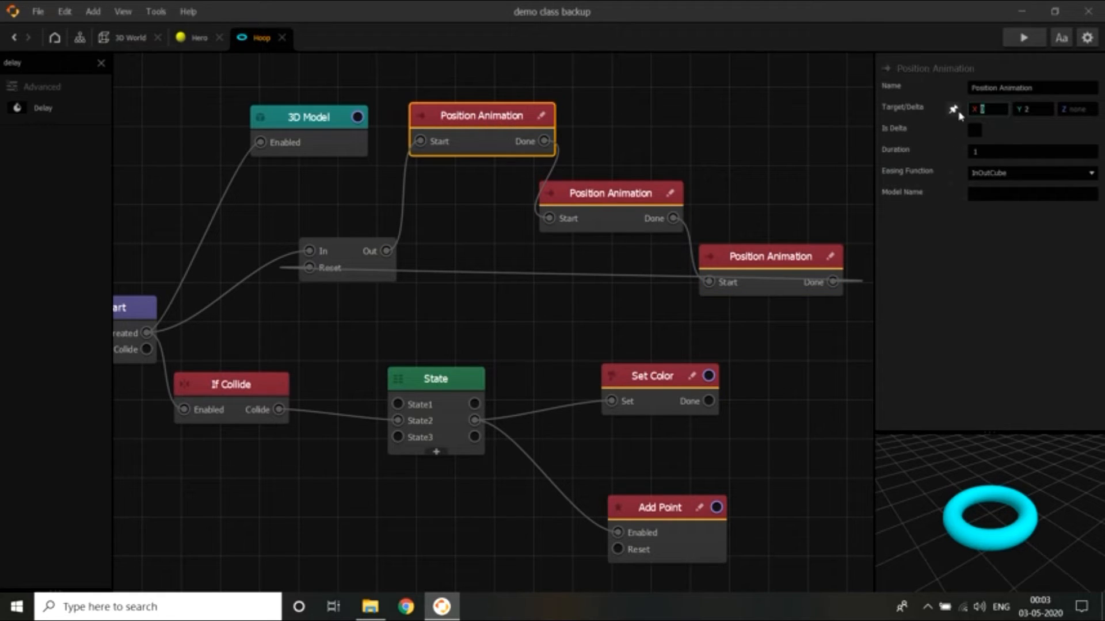
key(Tab)
click(597, 194)
click(774, 251)
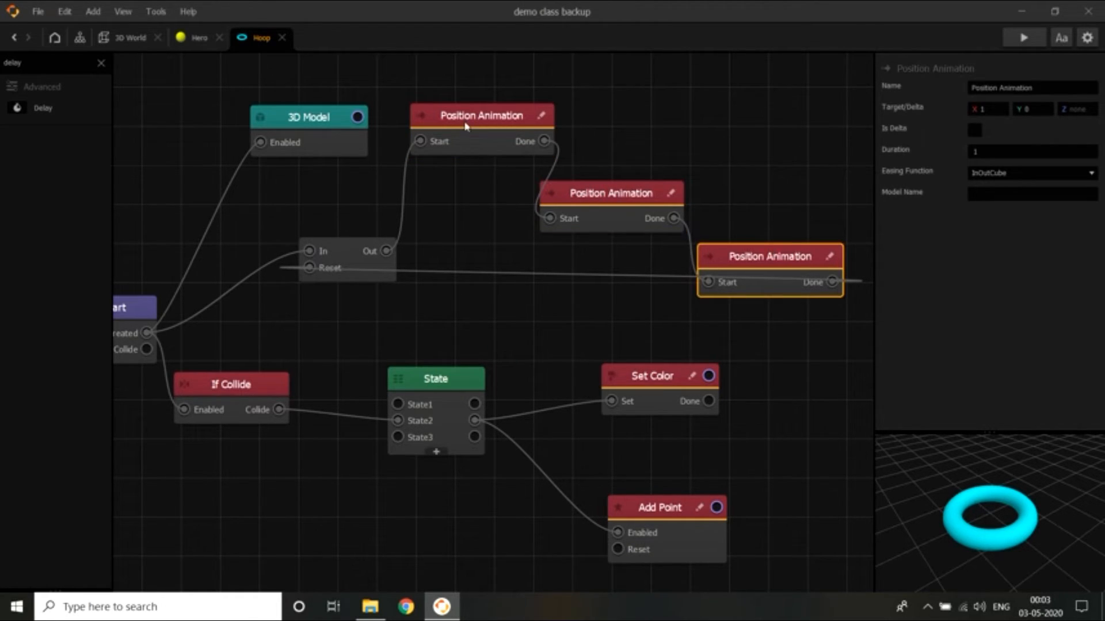
drag(465, 125, 468, 125)
Play the game preview, replay it after the game over to watch the hoops move, and close the preview
click(129, 37)
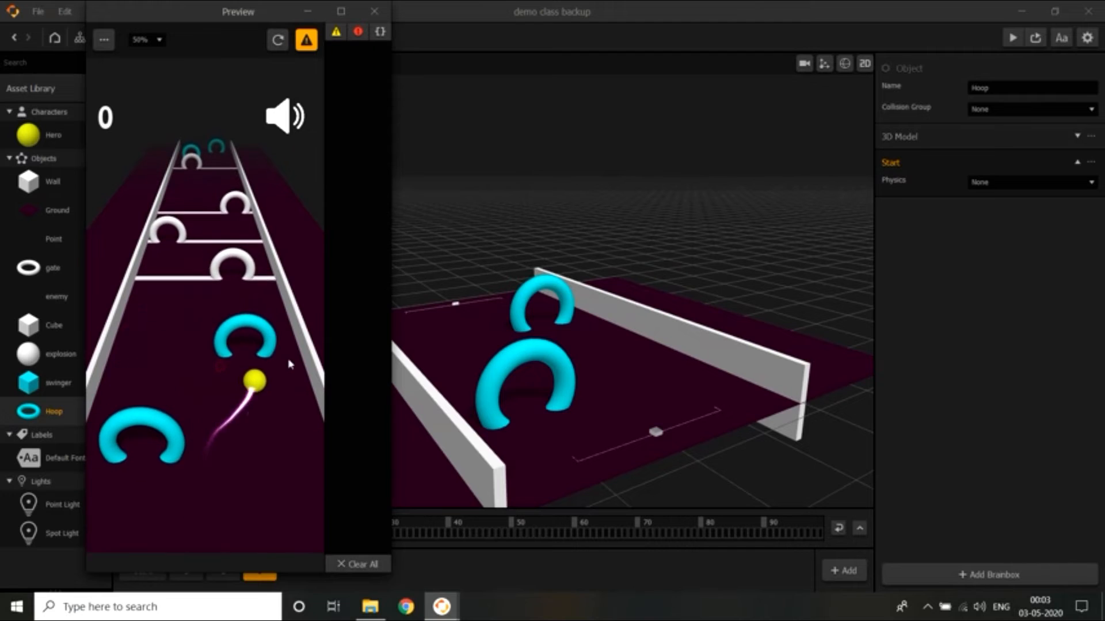
mouse_move(289, 365)
mouse_down()
mouse_move(146, 330)
mouse_move(330, 338)
mouse_up()
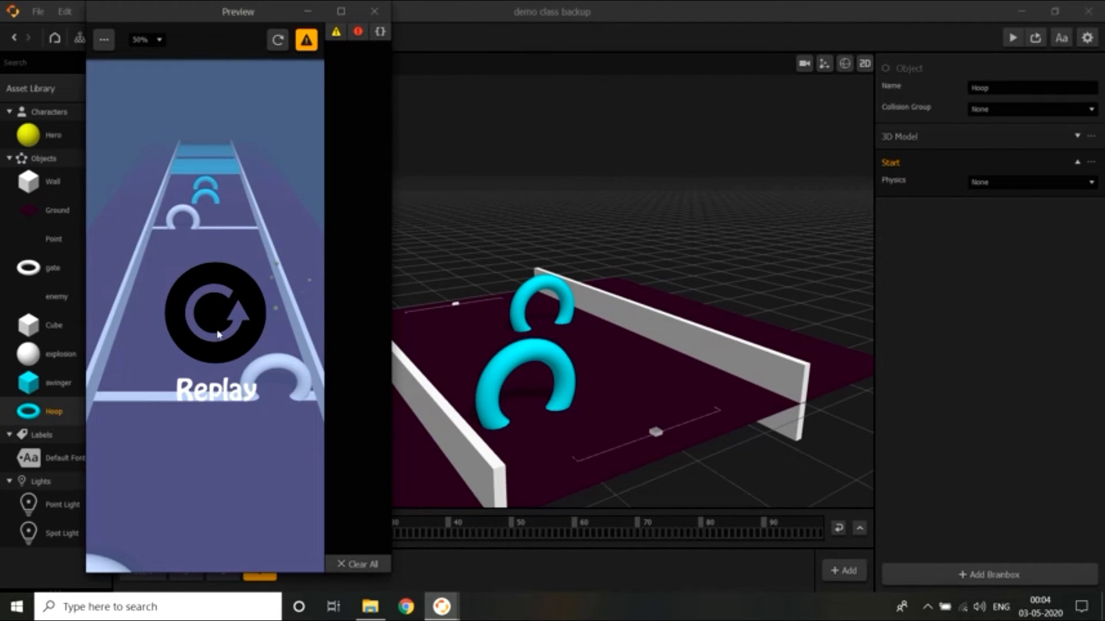
click(218, 333)
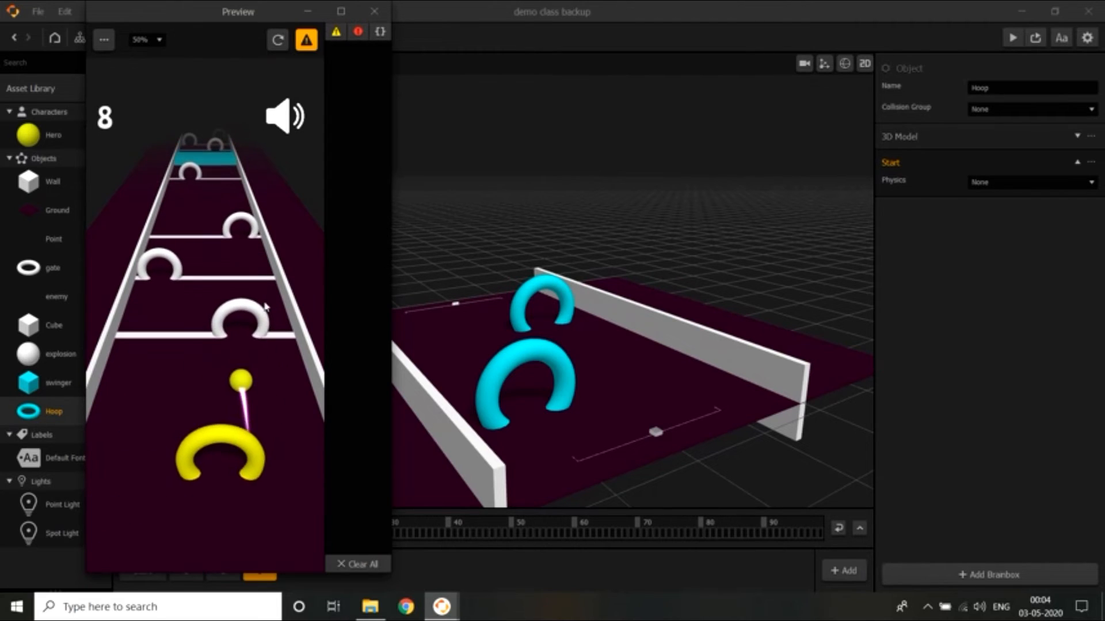
mouse_move(265, 308)
mouse_down()
mouse_move(162, 274)
mouse_move(305, 264)
mouse_up()
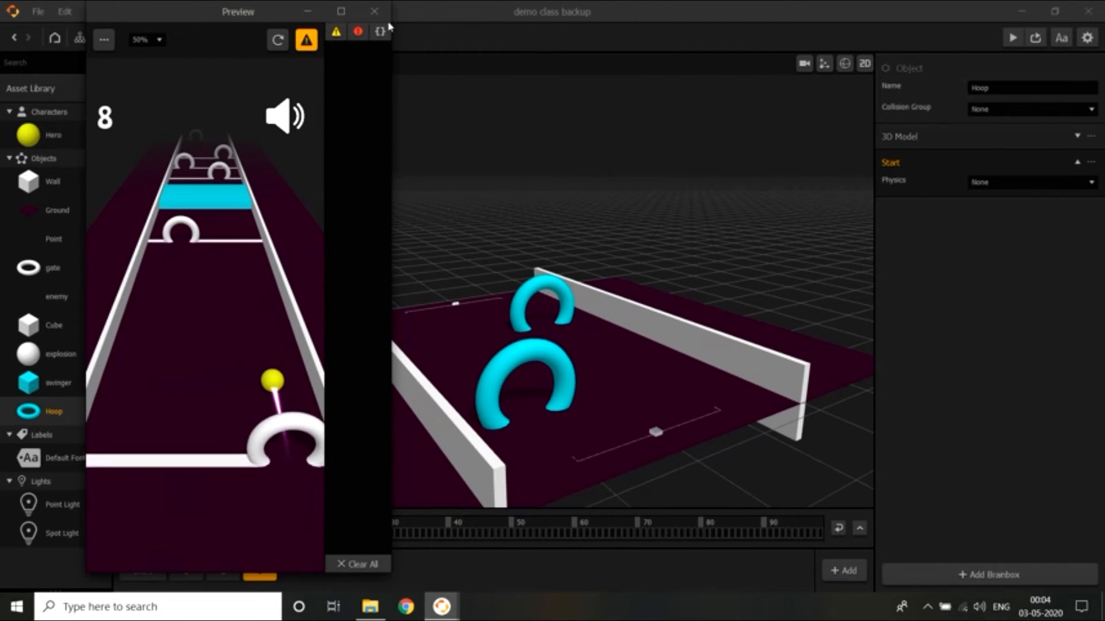
click(374, 11)
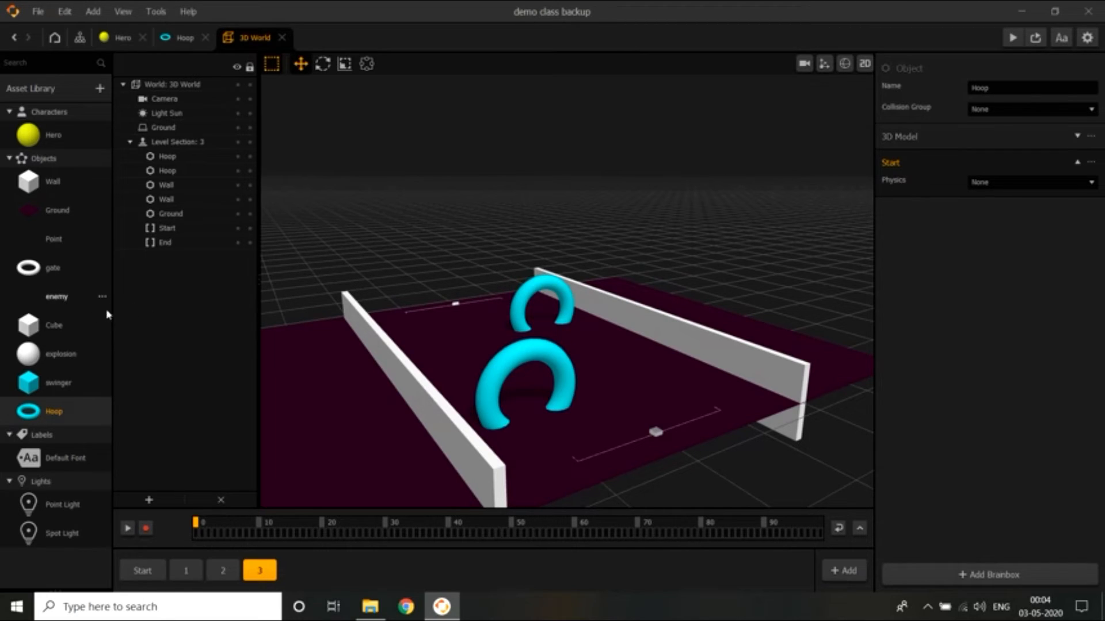
Open the swinger object's node map and change its 3D Model color to pink #ff0389
click(29, 391)
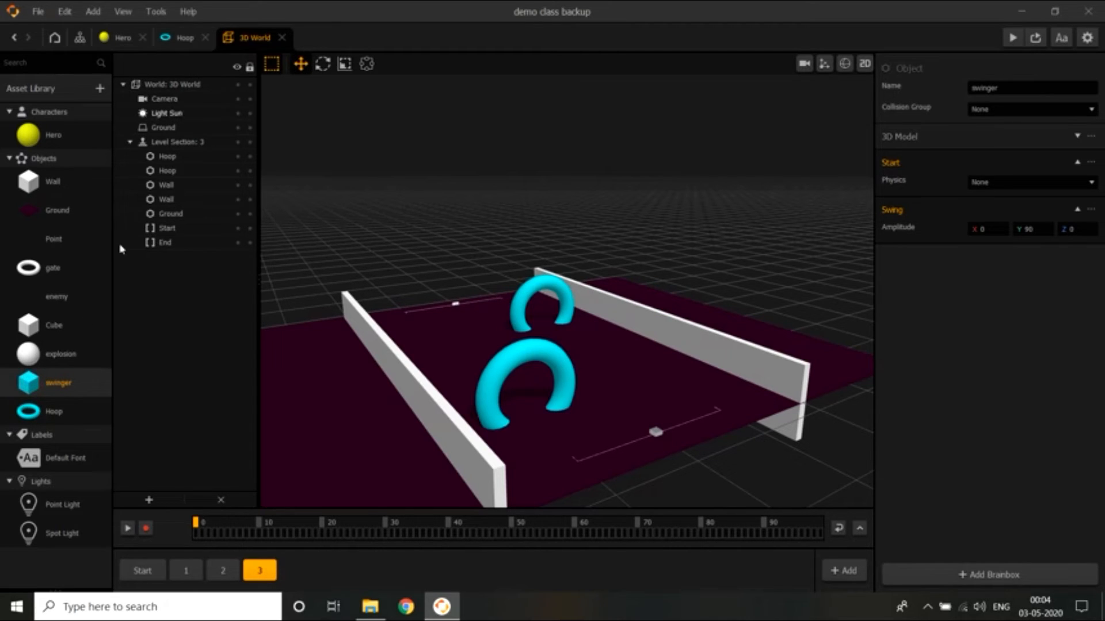
double_click(55, 386)
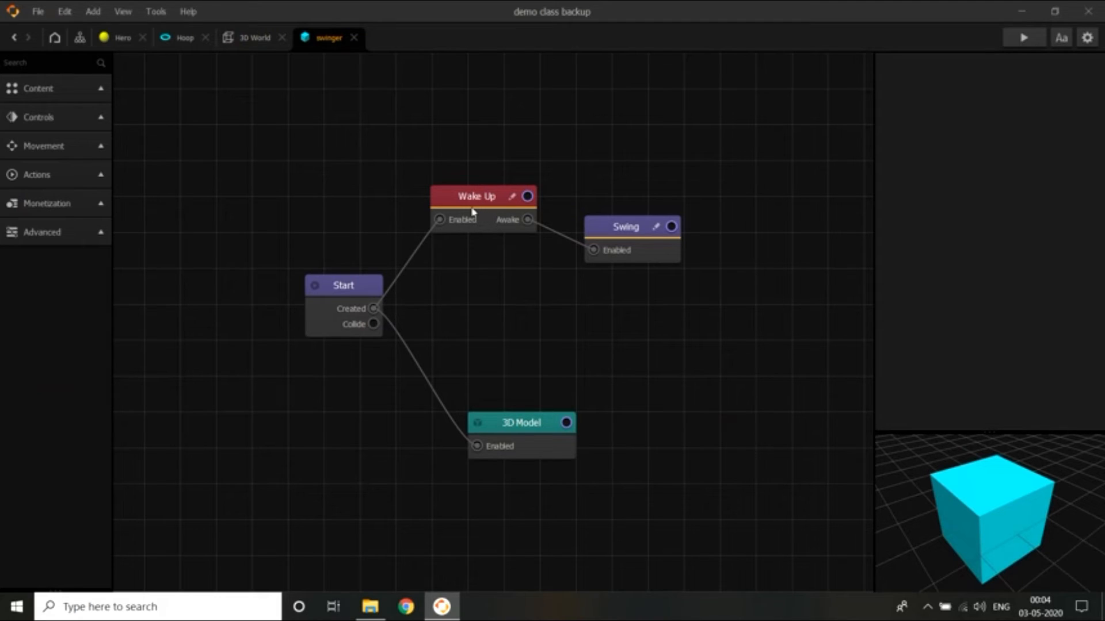
click(501, 420)
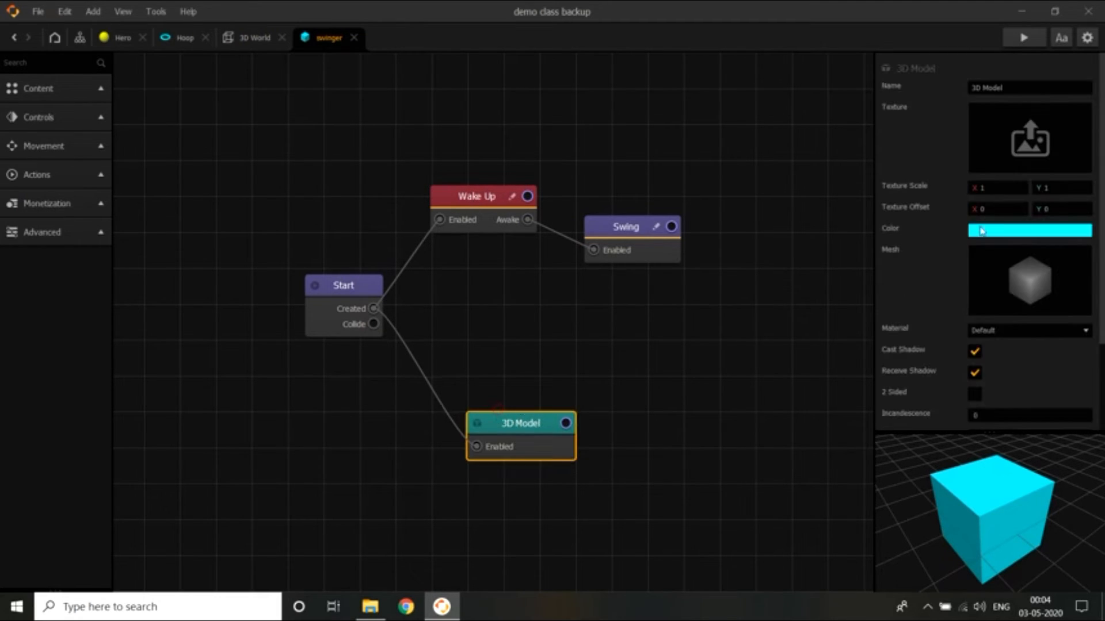
click(990, 230)
drag(597, 185, 557, 182)
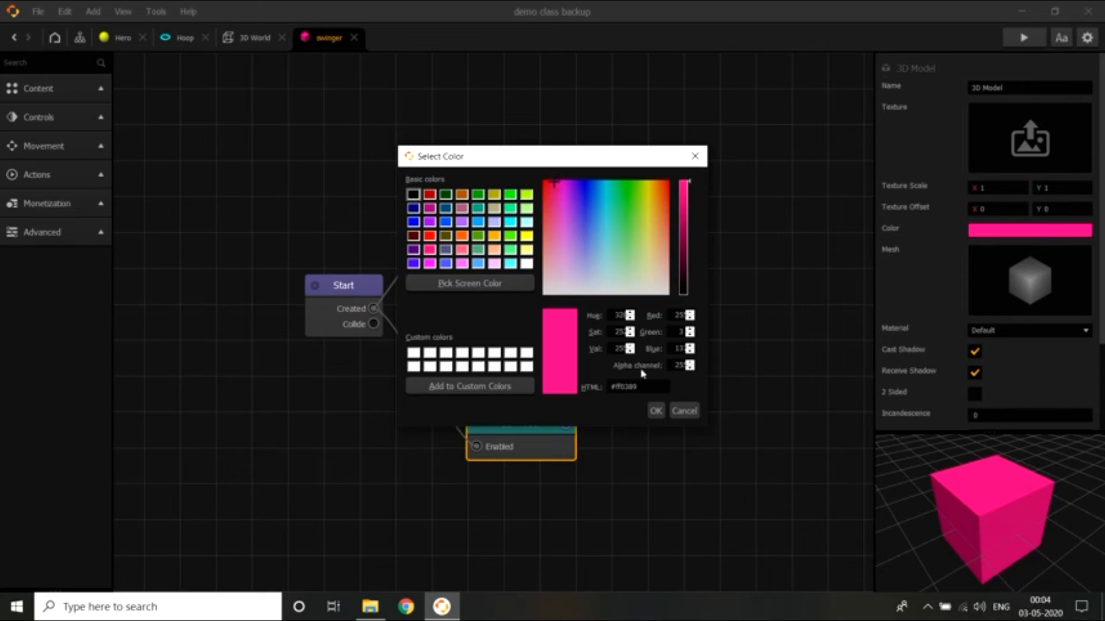
click(656, 410)
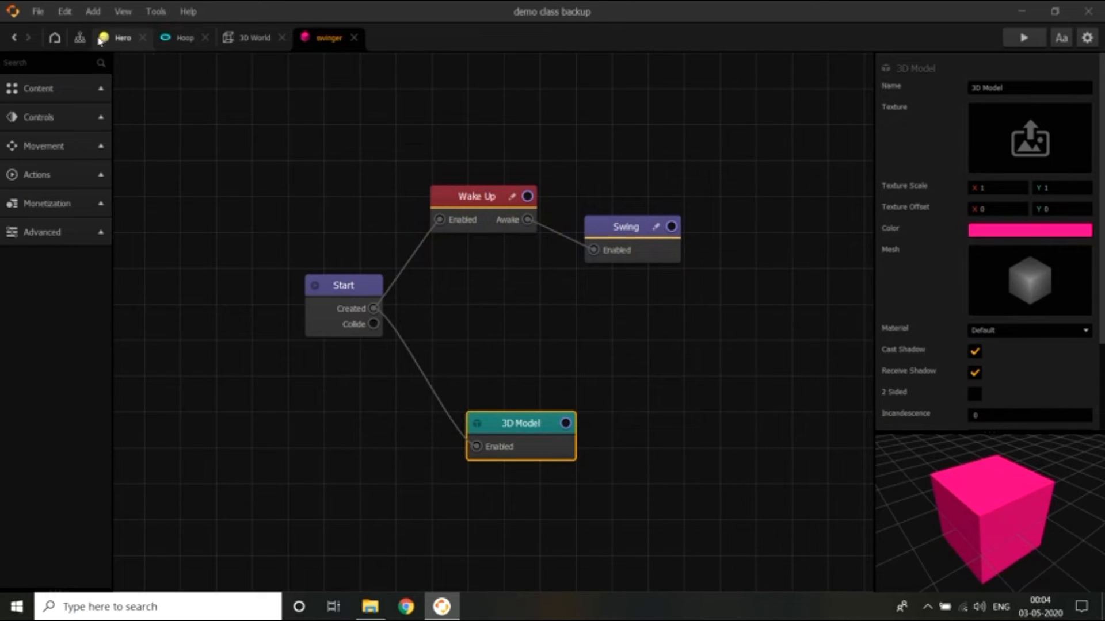
Return to the 3D World and show level section 1 to examine the swingers' color
click(80, 38)
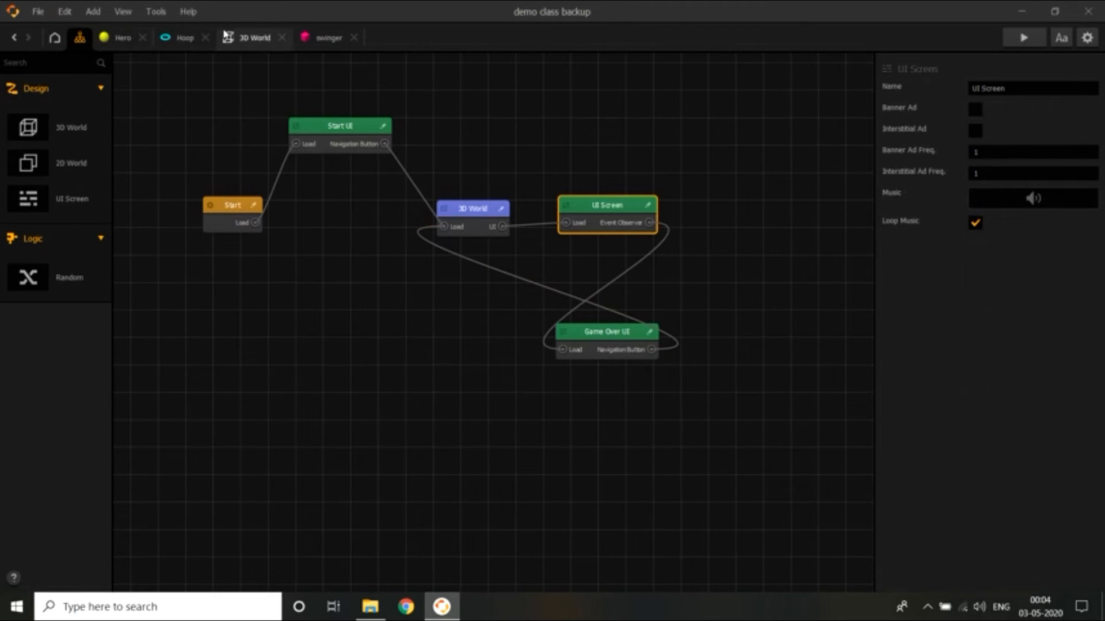
click(254, 36)
click(186, 570)
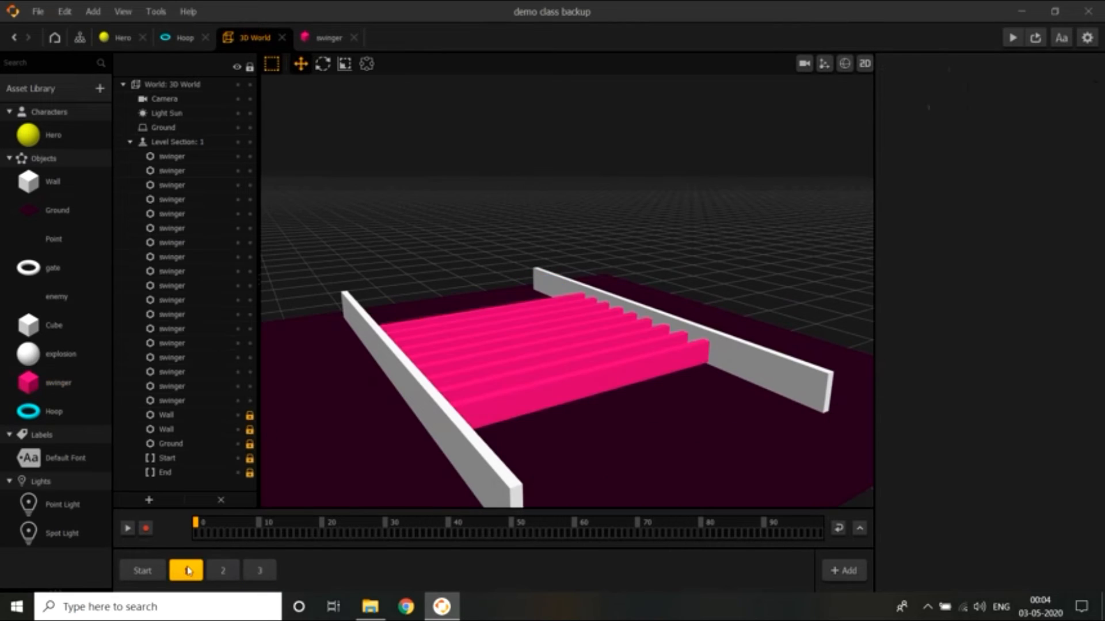
right_drag(564, 464, 614, 470)
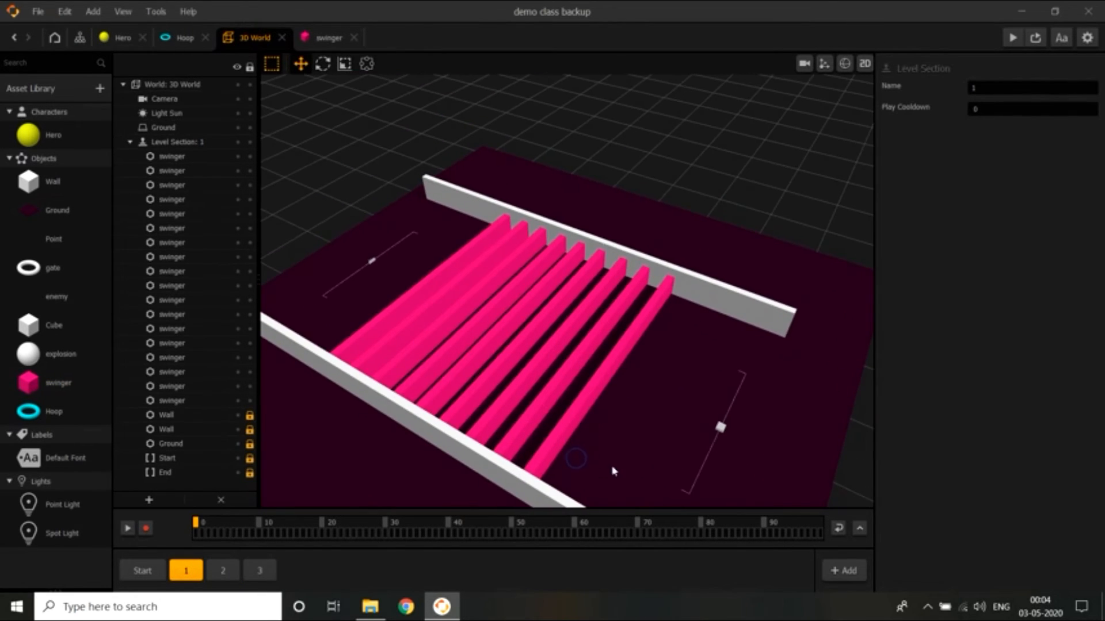
scroll(626, 437, down, 5)
drag(642, 439, 613, 420)
scroll(613, 421, down, 1)
scroll(606, 398, up, 3)
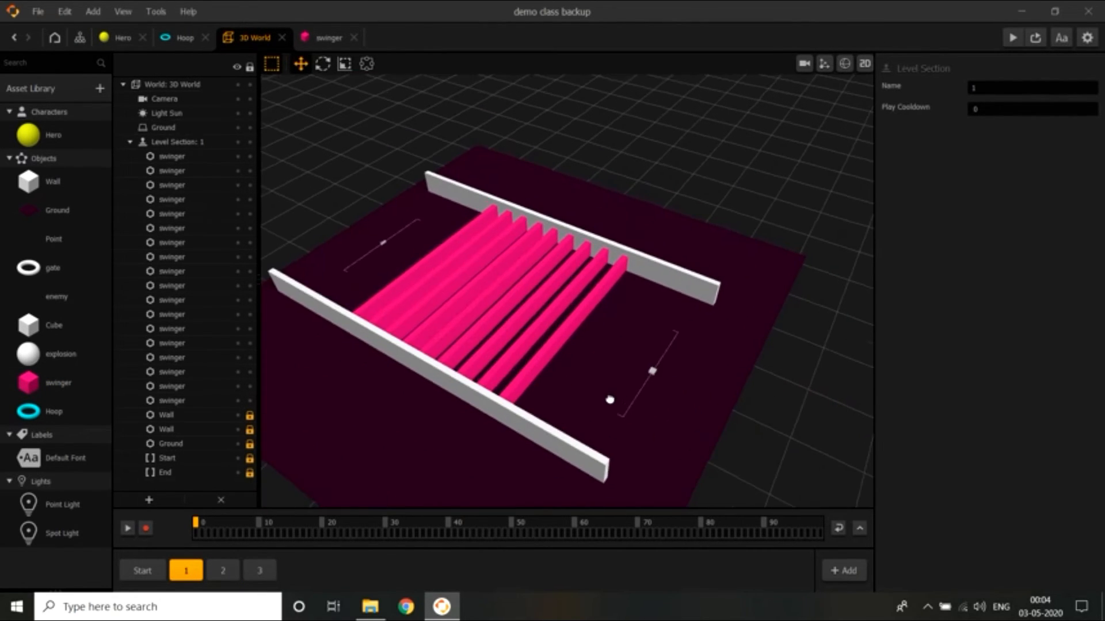
right_drag(609, 399, 612, 381)
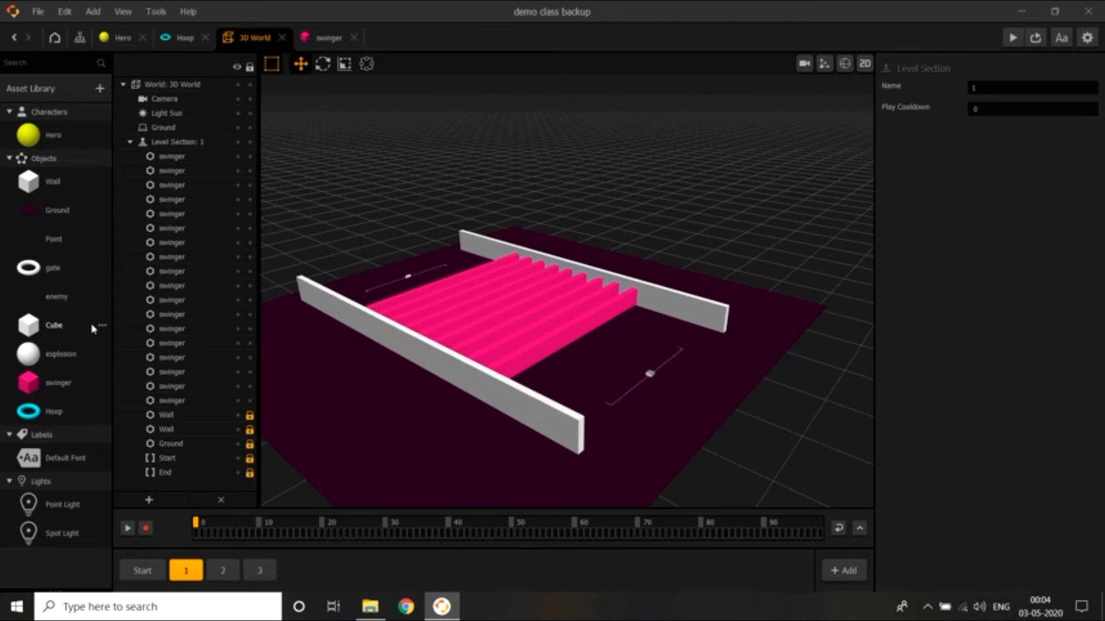
Open the Hero's node map and set the Move node's Speed % Increase Per Point to 5
click(53, 135)
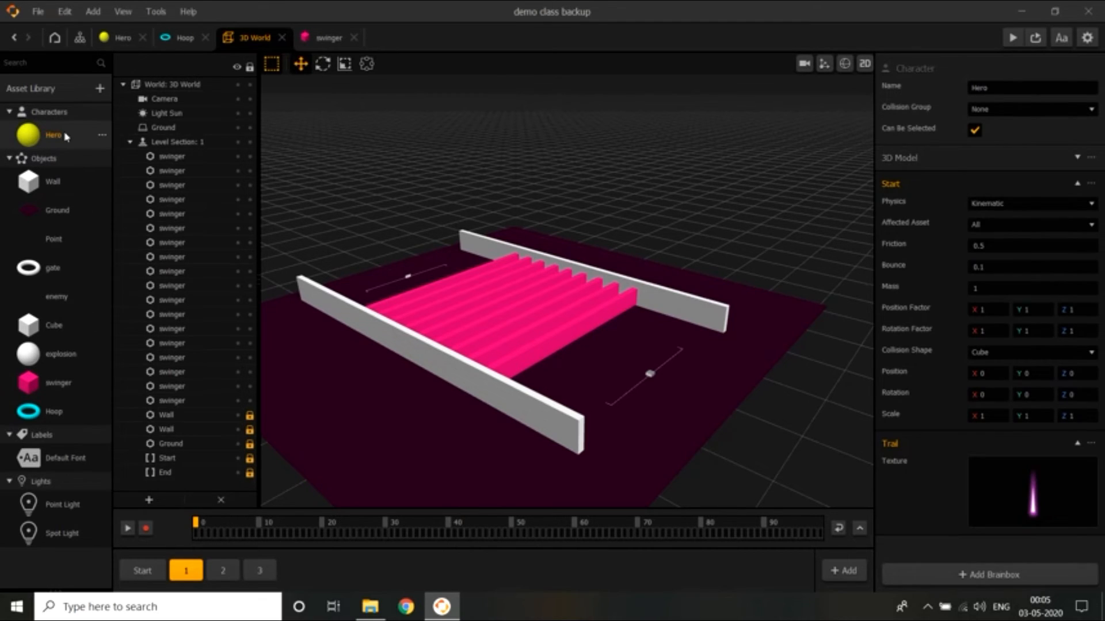
double_click(65, 137)
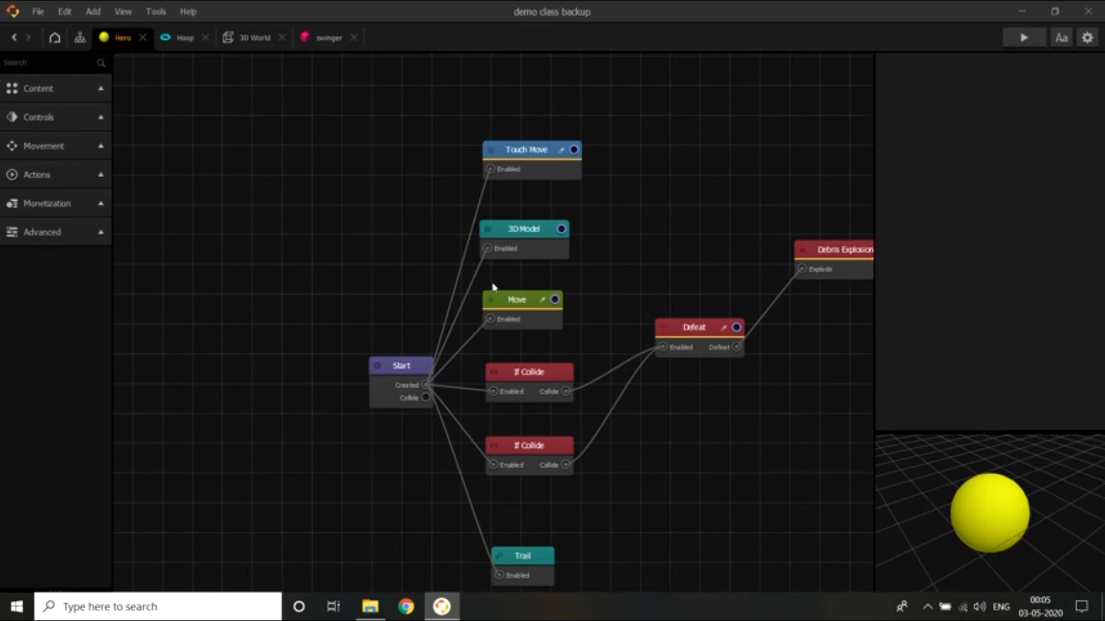
click(520, 305)
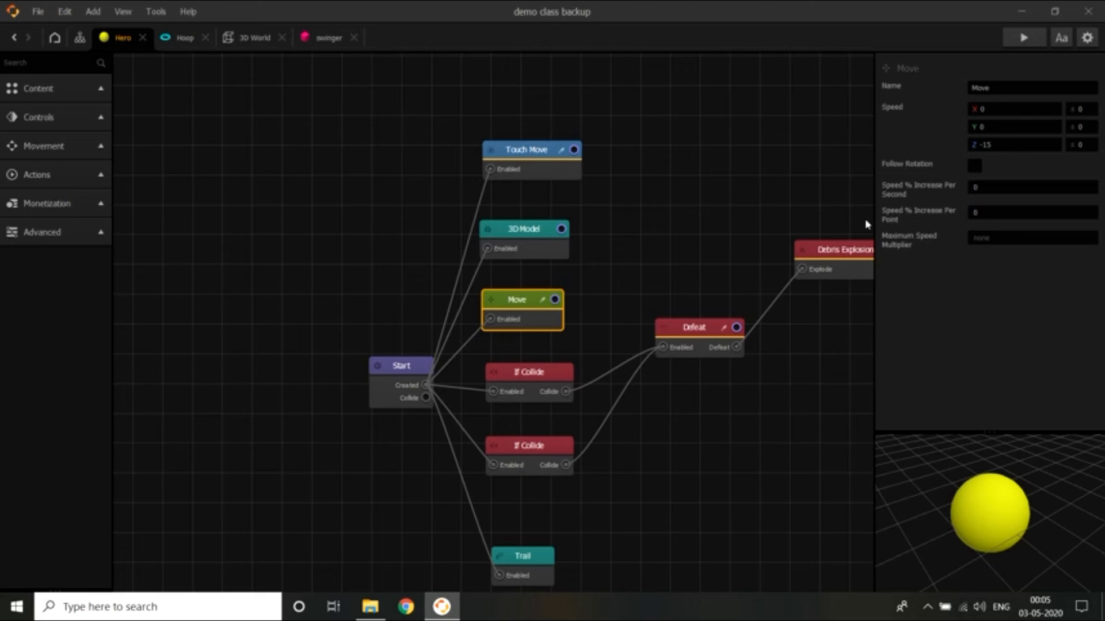
click(987, 212)
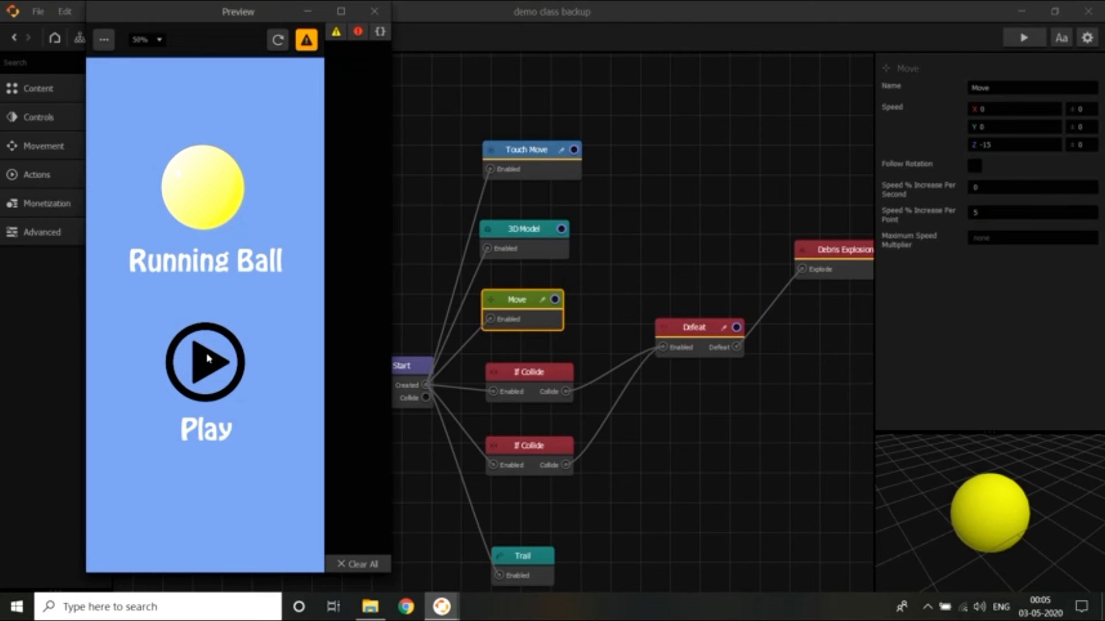
Play the game preview until game over to test how the ball speeds up with points, and close the preview
click(221, 359)
mouse_move(221, 361)
mouse_down()
mouse_move(163, 350)
mouse_move(242, 351)
mouse_move(117, 327)
mouse_move(259, 334)
mouse_move(163, 316)
mouse_move(246, 328)
mouse_move(123, 328)
mouse_move(298, 343)
mouse_move(161, 315)
mouse_move(229, 314)
mouse_move(216, 312)
mouse_up()
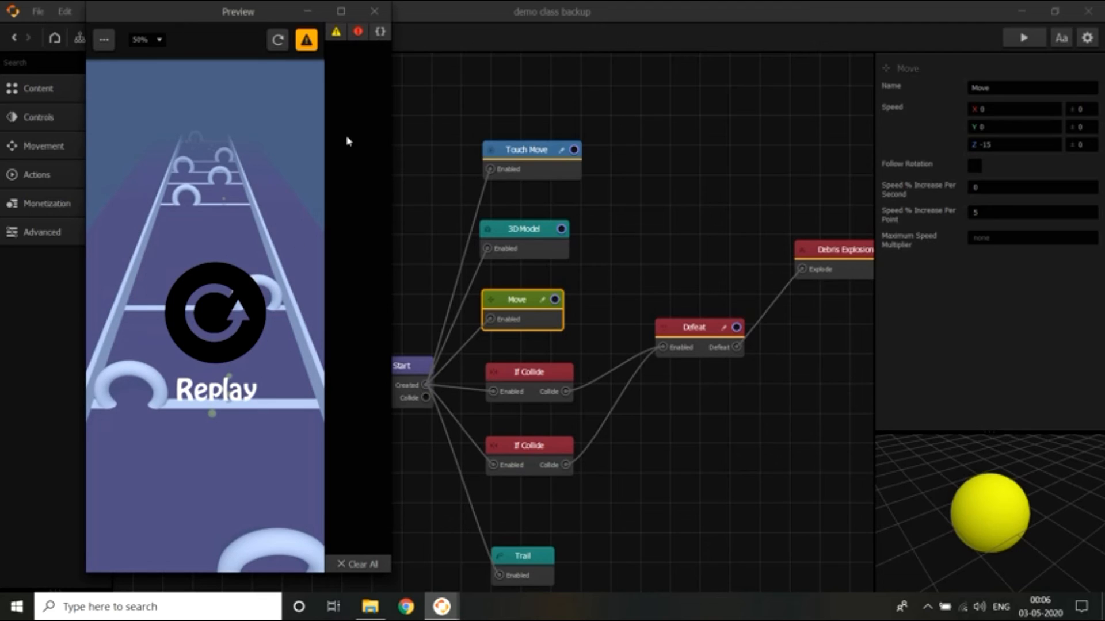
click(374, 11)
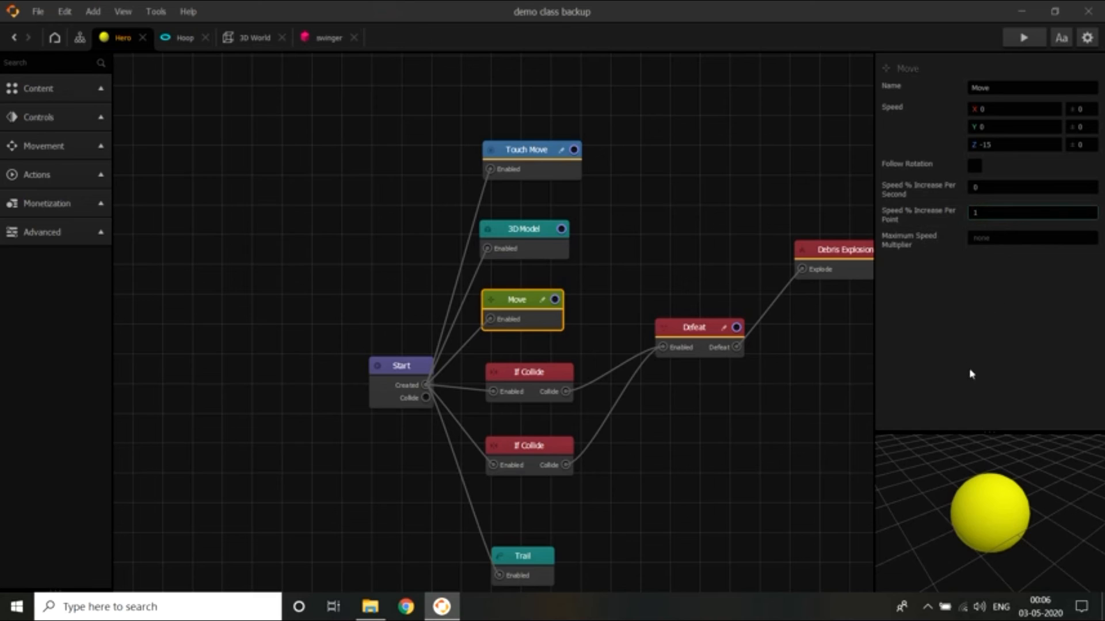
Set the Hero Move node's Speed % Increase Per Point to 1 and play the game preview to test it
click(1022, 37)
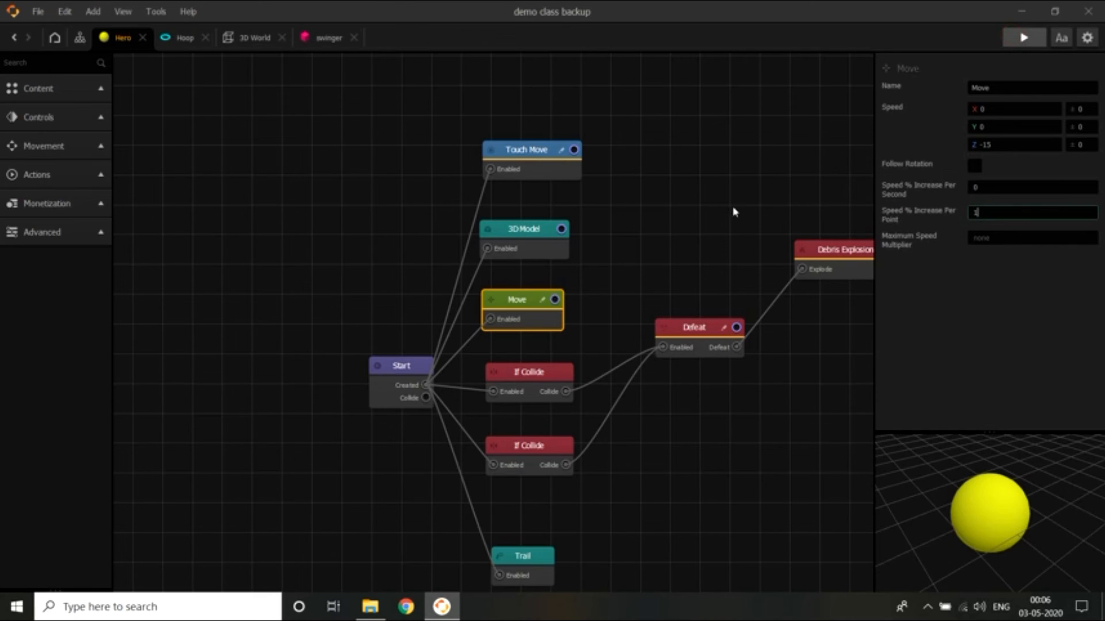
click(205, 356)
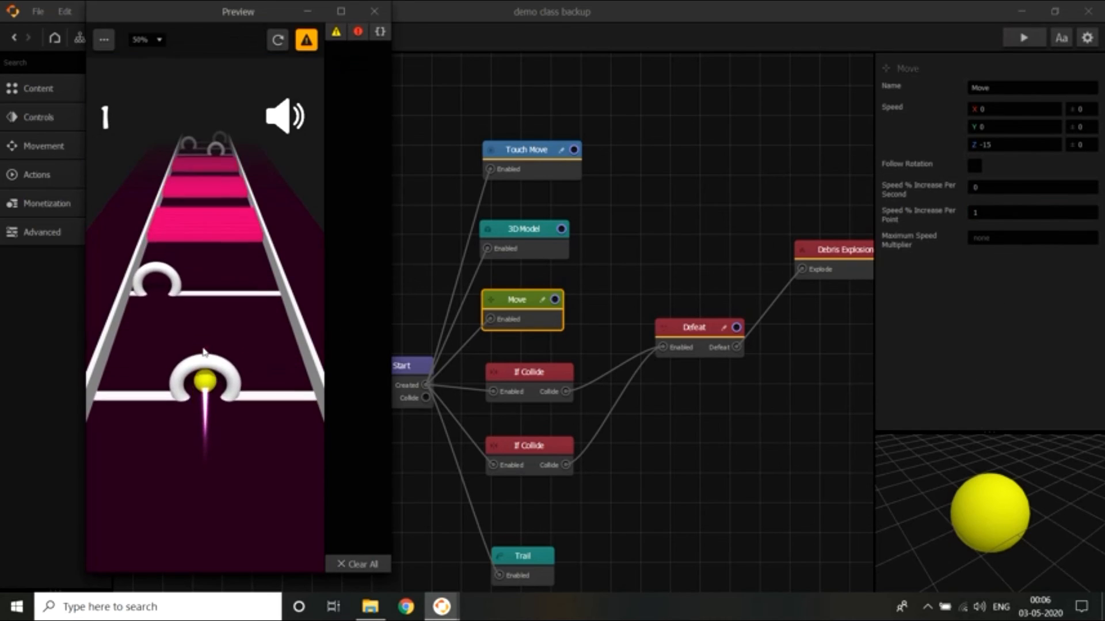
mouse_move(202, 349)
mouse_down()
mouse_move(152, 337)
mouse_move(211, 332)
mouse_up()
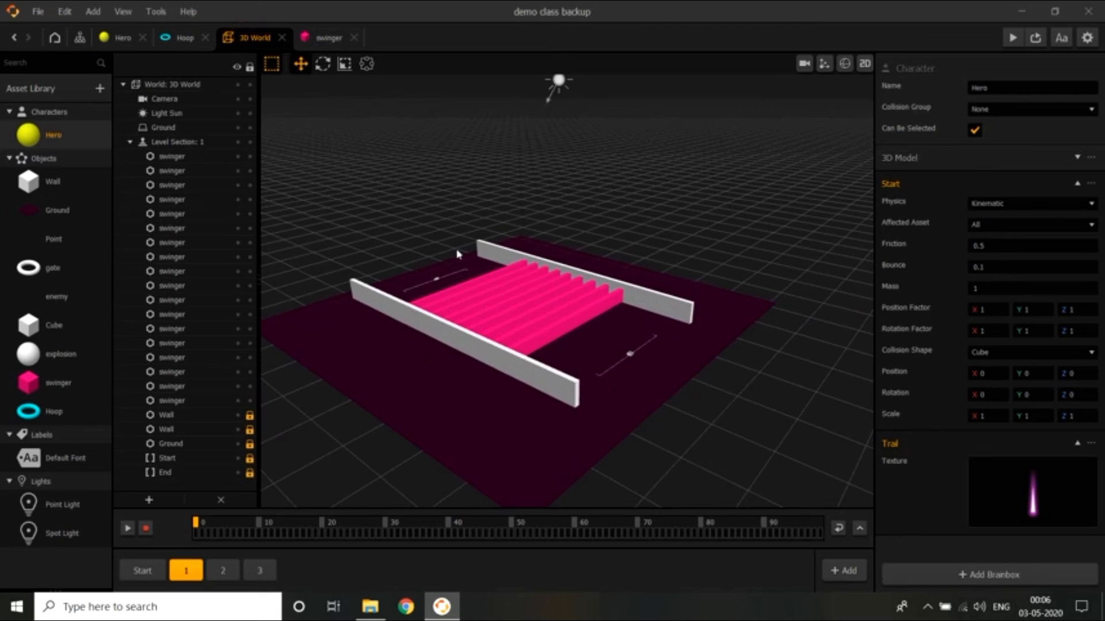
Return to the 3D World, duplicate level section 3 and rename the copy to 4
scroll(457, 254, down, 3)
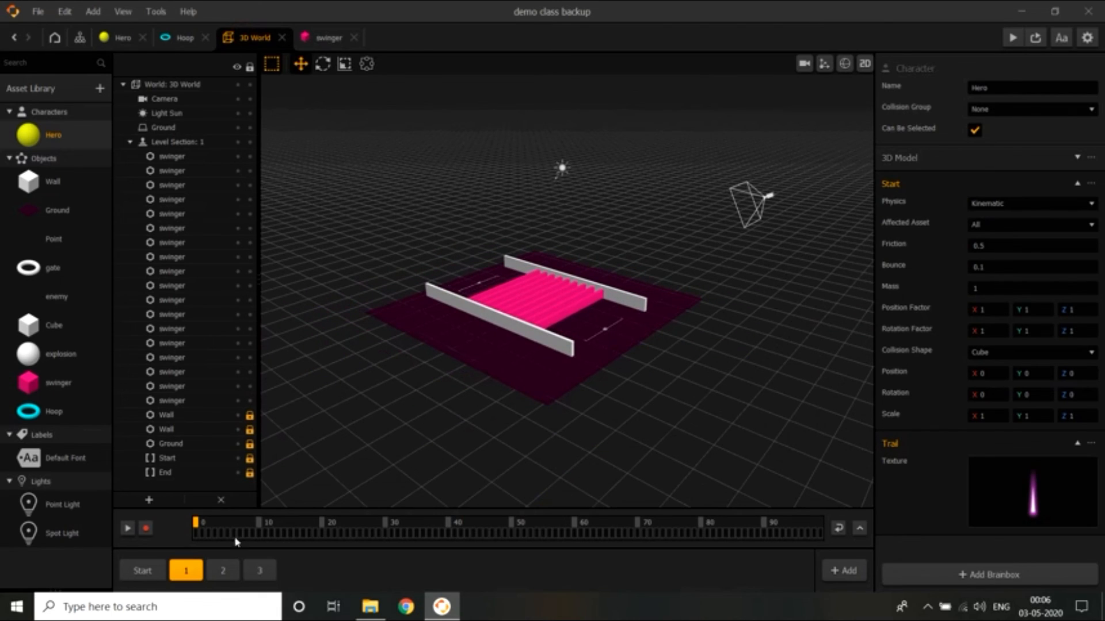
click(255, 578)
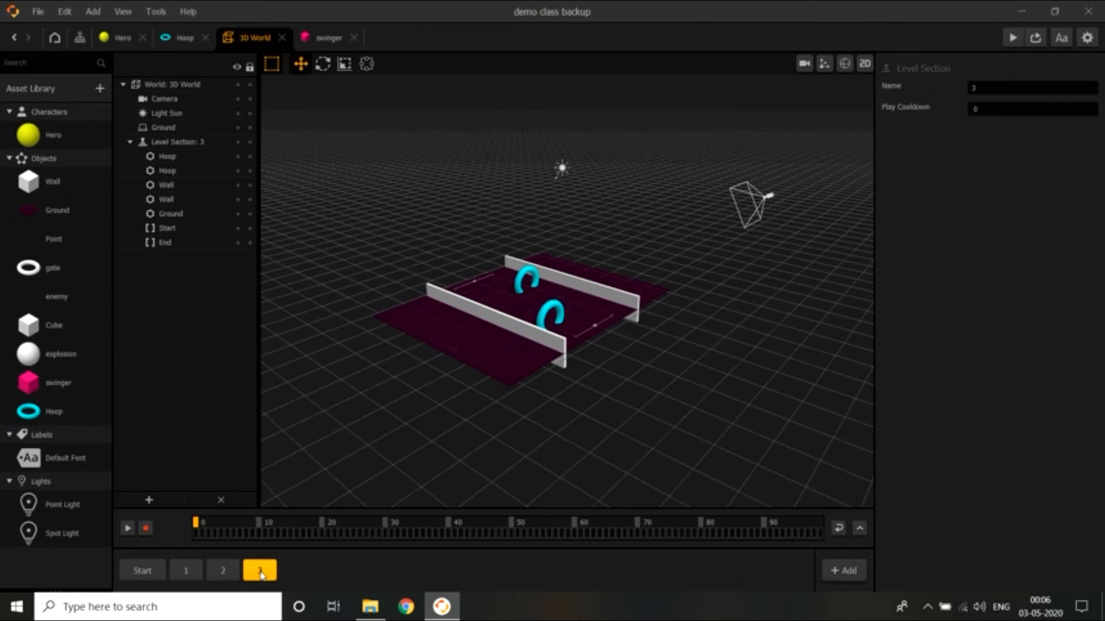
key(ctrl+d)
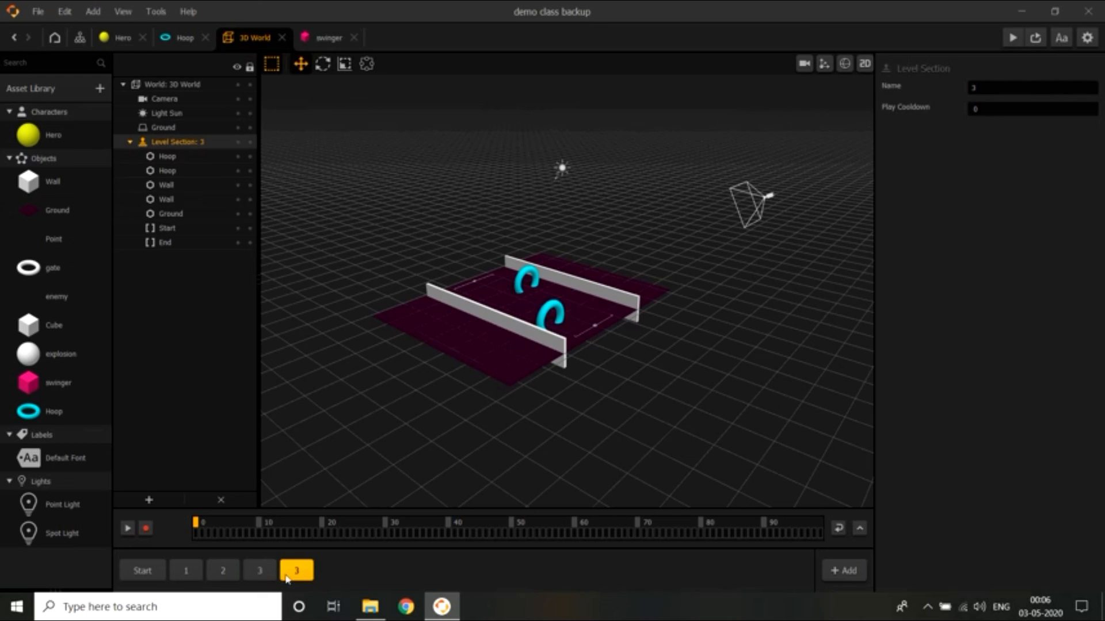
drag(994, 88, 953, 92)
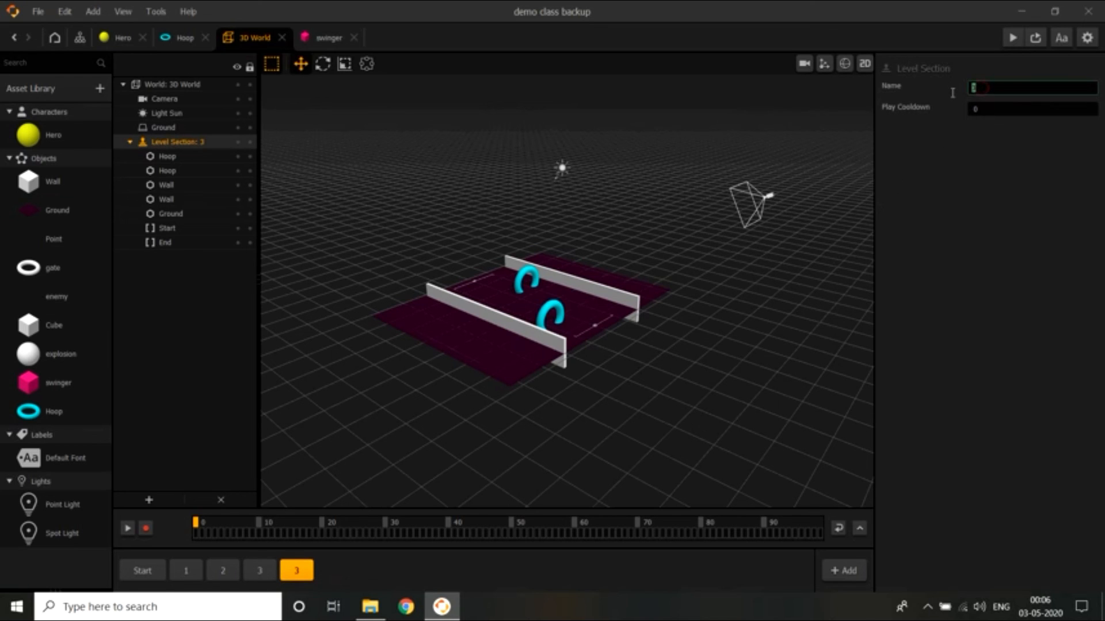
text(4)
key(Return)
scroll(690, 379, down, 3)
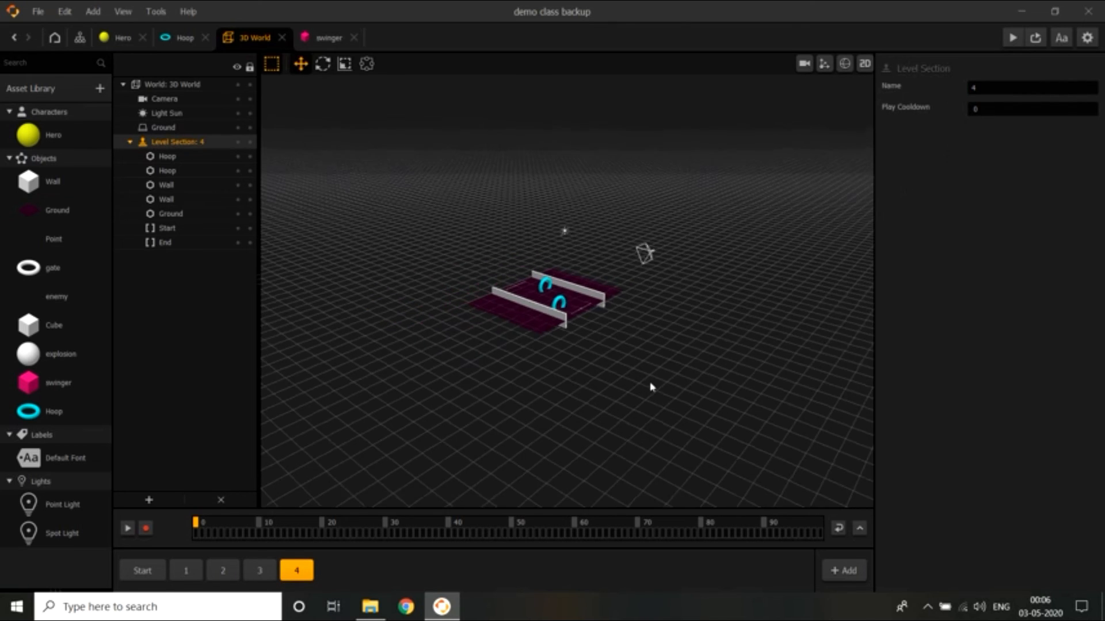
scroll(650, 387, up, 3)
mouse_move(639, 364)
right_down()
mouse_move(646, 402)
mouse_move(638, 360)
right_up()
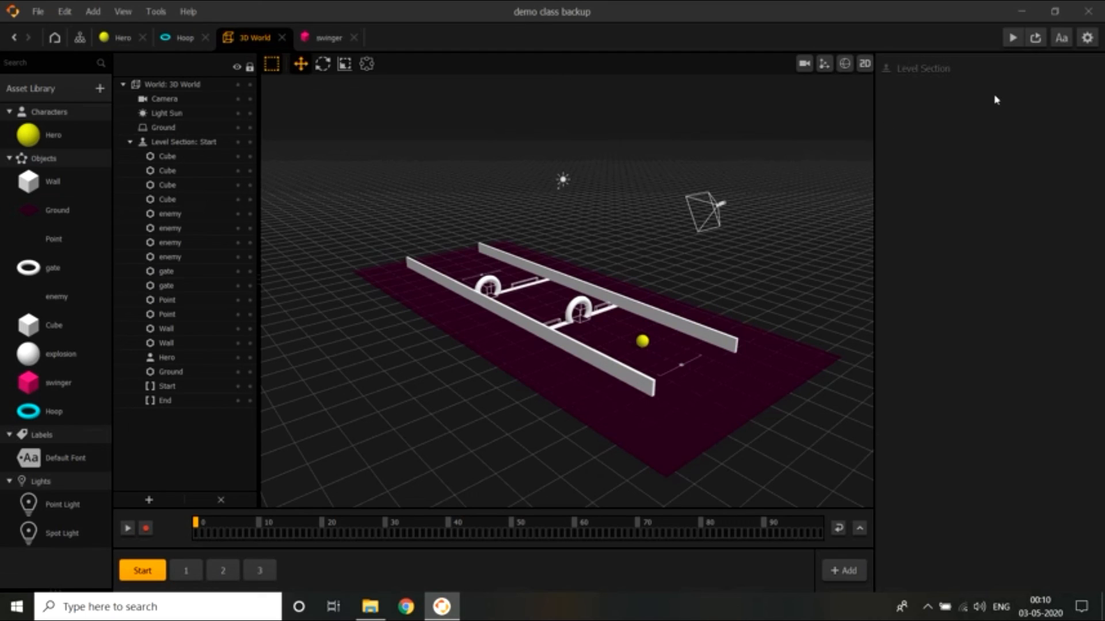
Preview the game and steer the ball through the gates and hoops until game over
click(1014, 41)
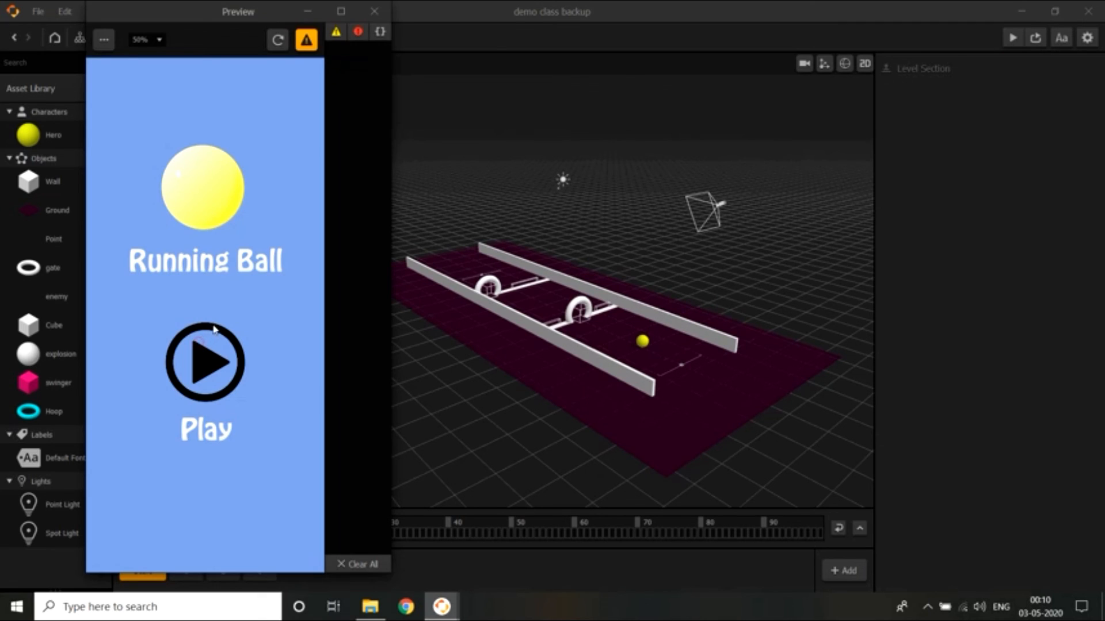
click(216, 331)
mouse_move(212, 331)
mouse_down()
mouse_move(106, 317)
mouse_move(207, 317)
mouse_up()
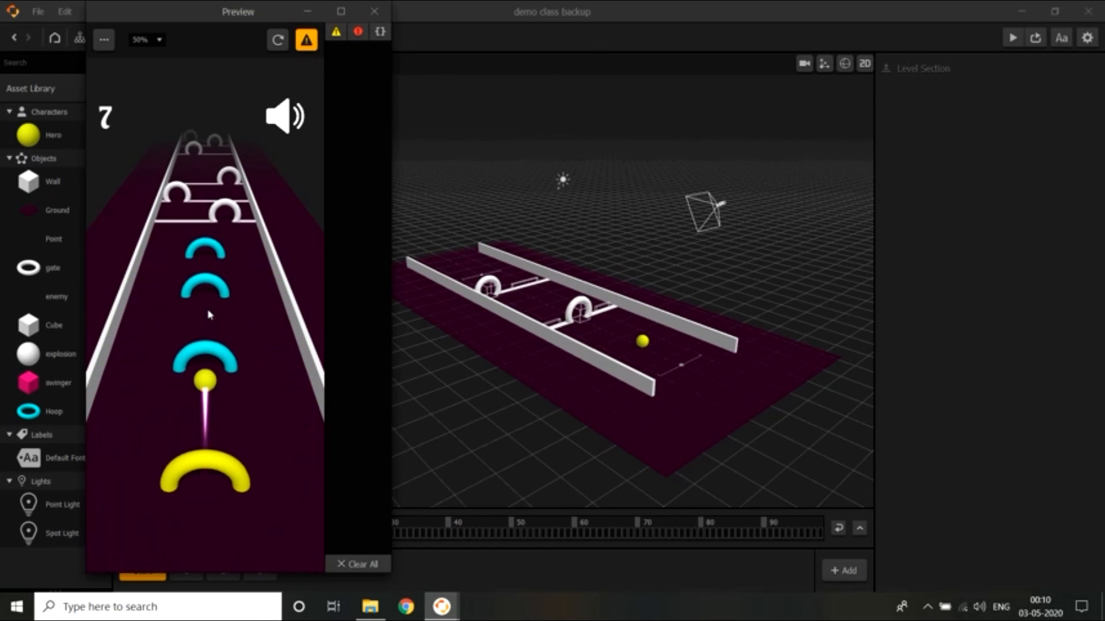
mouse_move(210, 314)
mouse_down()
mouse_move(242, 311)
mouse_move(181, 305)
mouse_move(242, 298)
mouse_up()
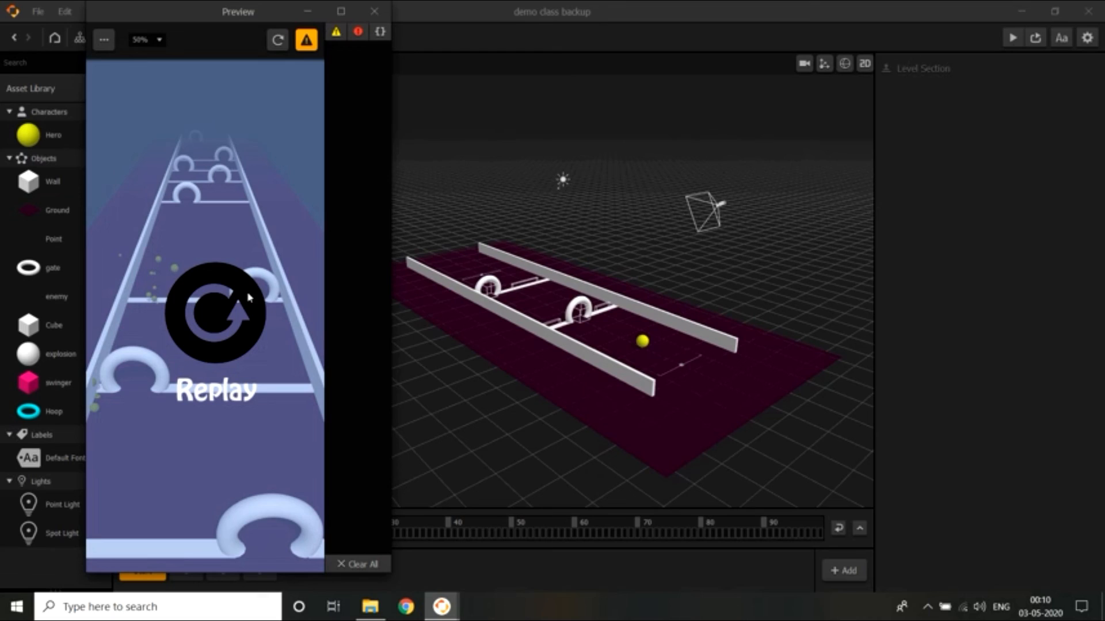